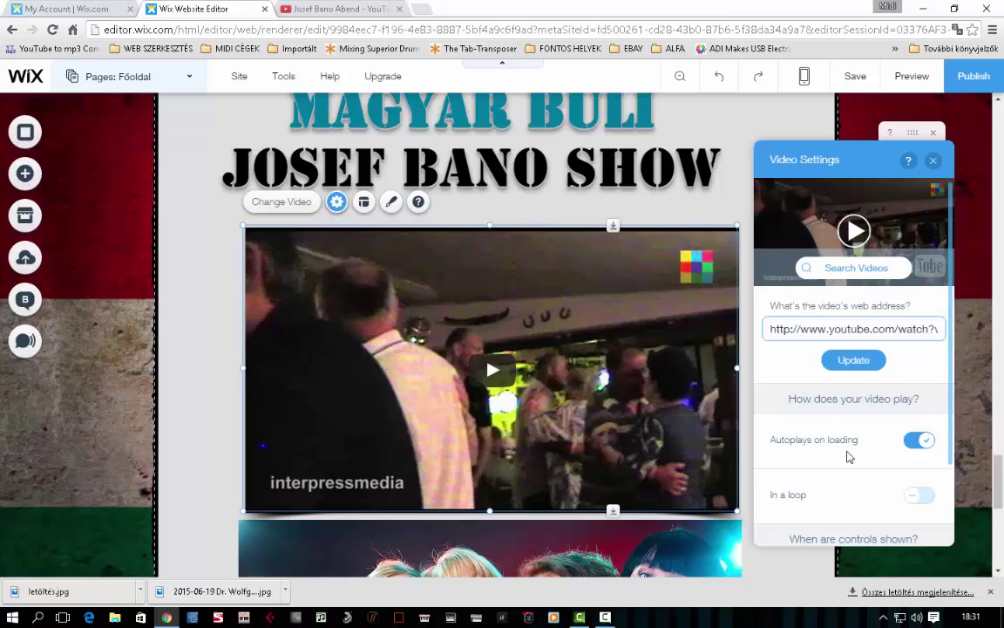
- Review the video's playback and control display options, and close its settings
scroll(868, 429, "down", 2)
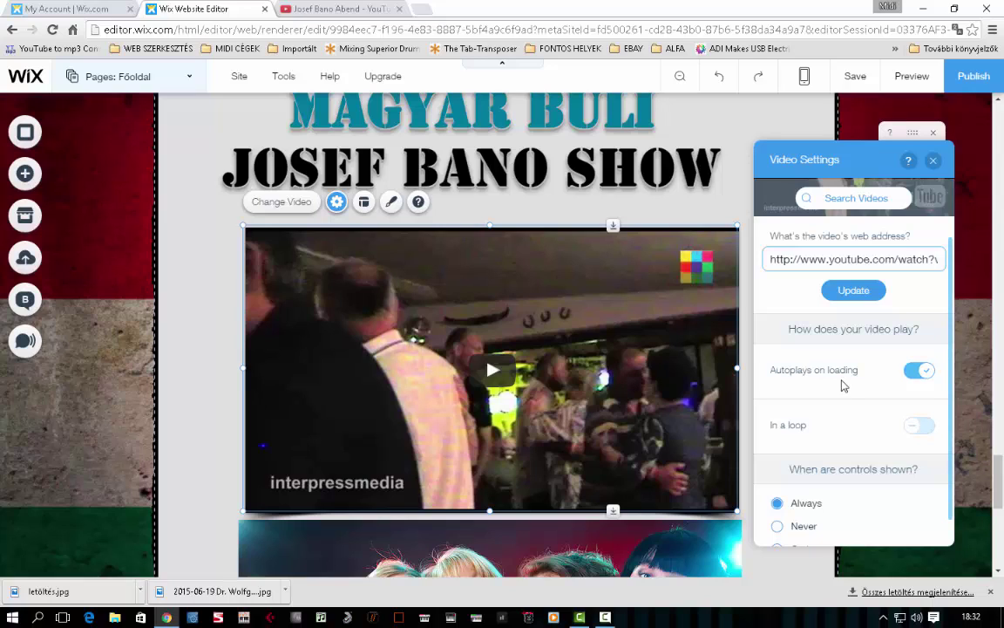
scroll(849, 397, "down", 1)
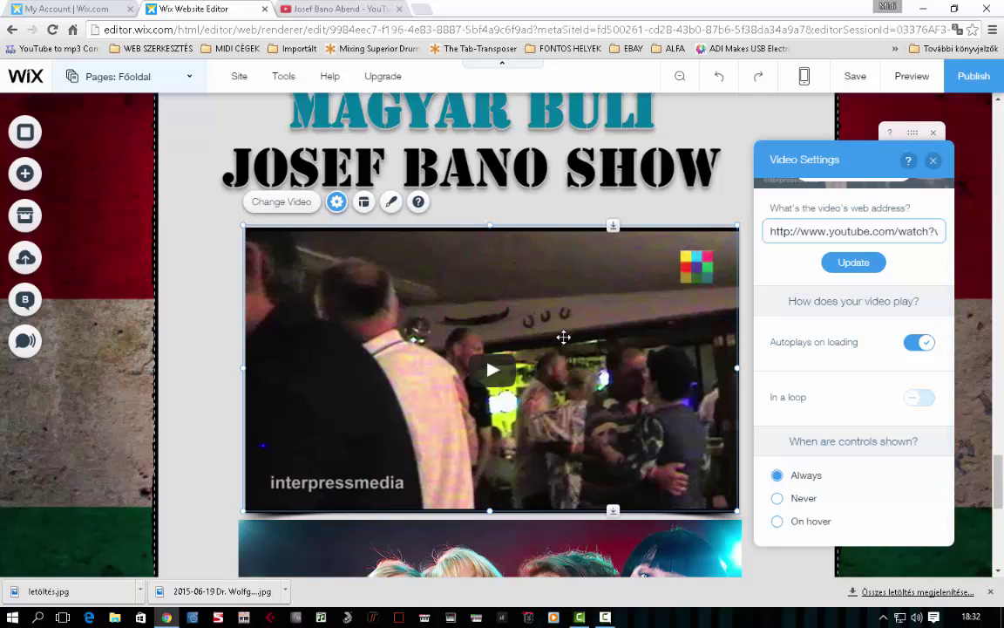
left_click(933, 160)
- Look over the home page's images, slideshow, map and the "Rendezvényeink 2016-ban" event text
scroll(731, 339, "down", 2)
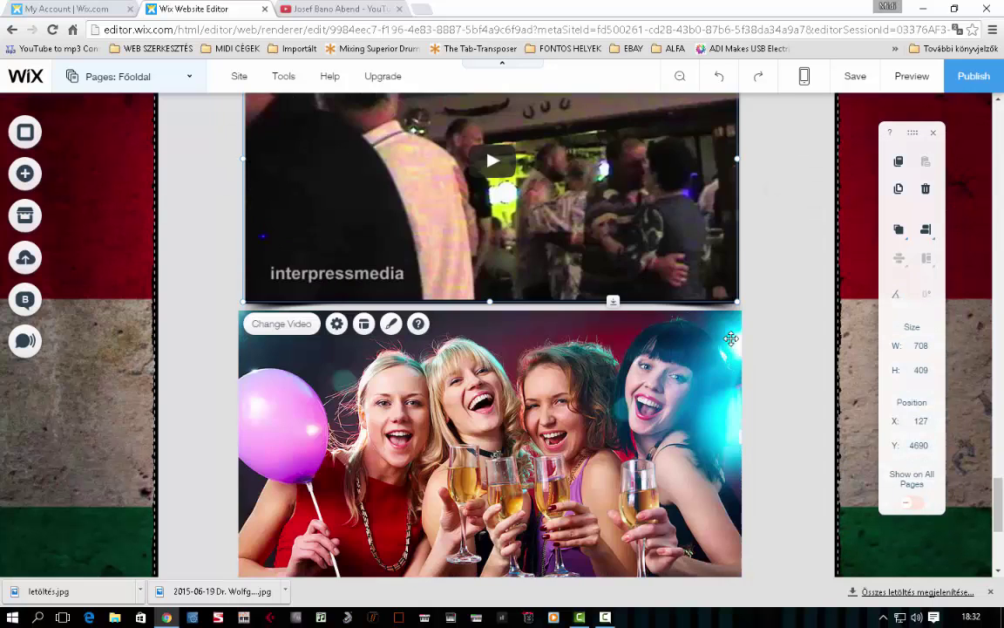
scroll(730, 338, "down", 3)
scroll(729, 341, "up", 4)
scroll(729, 341, "down", 8)
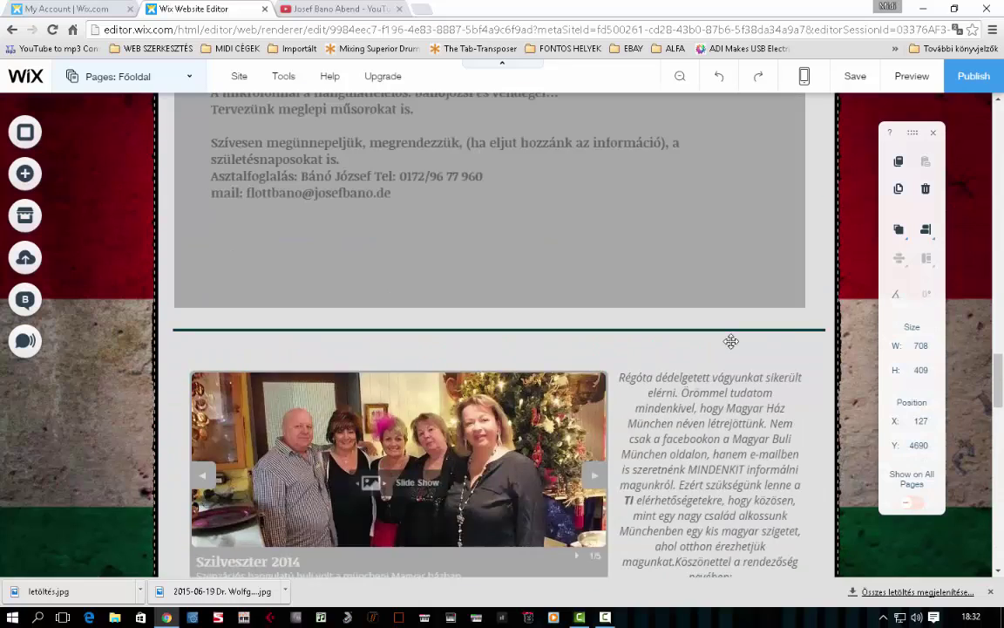
scroll(732, 348, "down", 2)
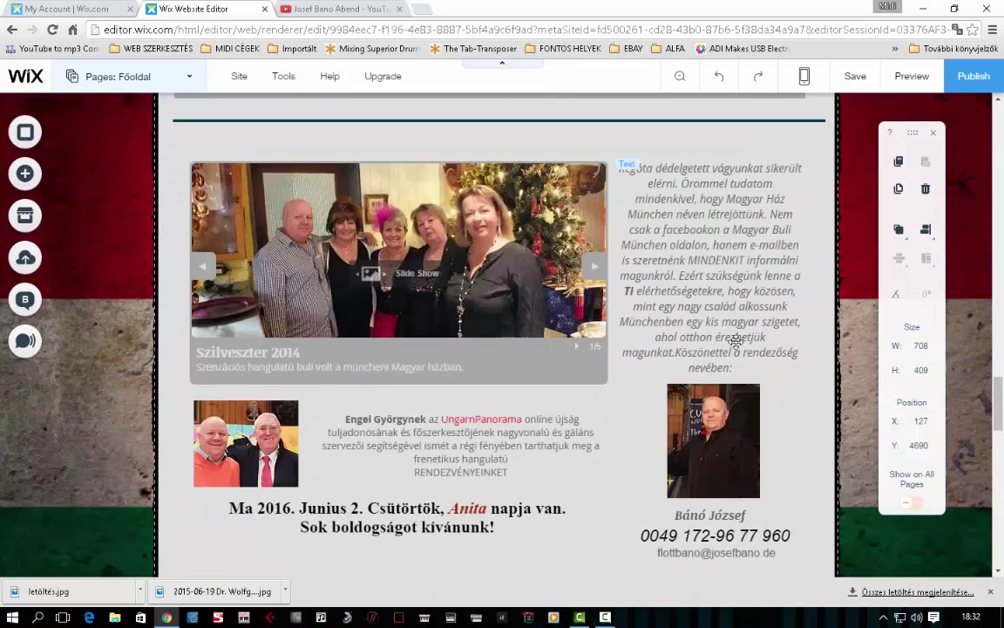
scroll(736, 341, "up", 8)
scroll(736, 341, "up", 3)
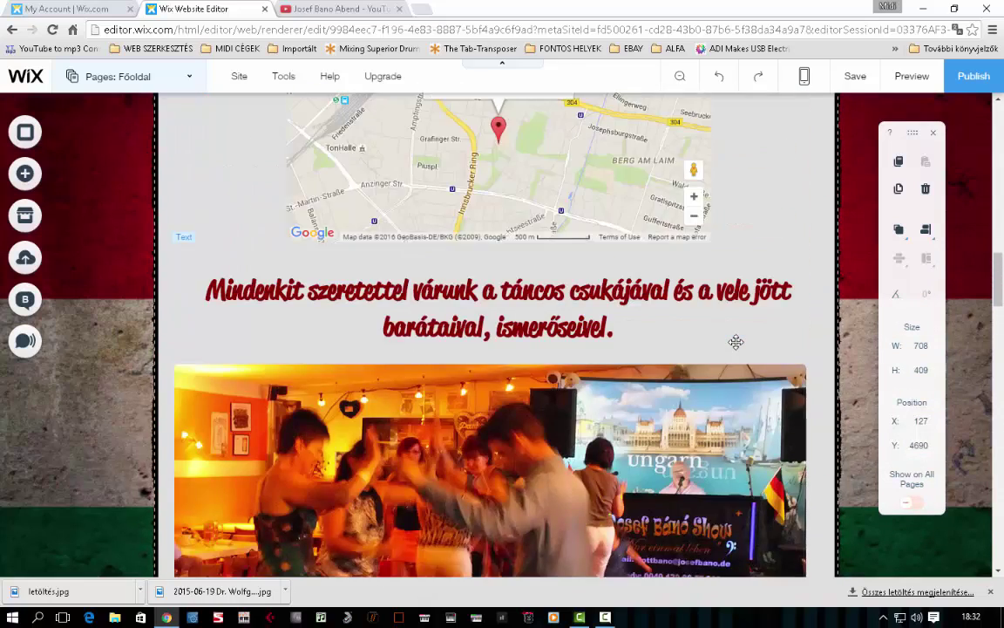
scroll(736, 341, "down", 5)
scroll(736, 340, "up", 1)
scroll(736, 341, "up", 3)
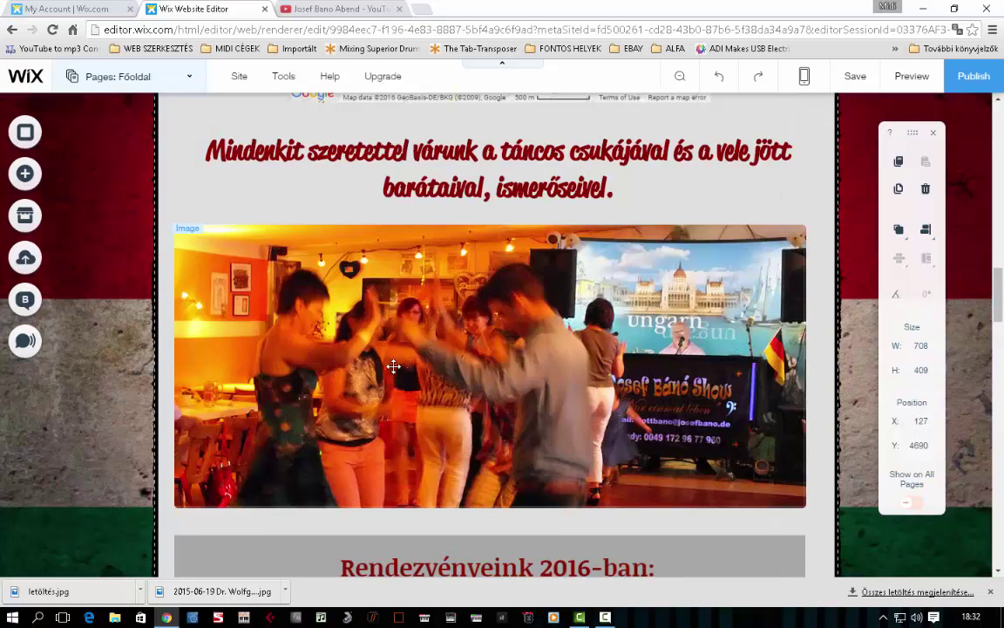
scroll(469, 299, "down", 5)
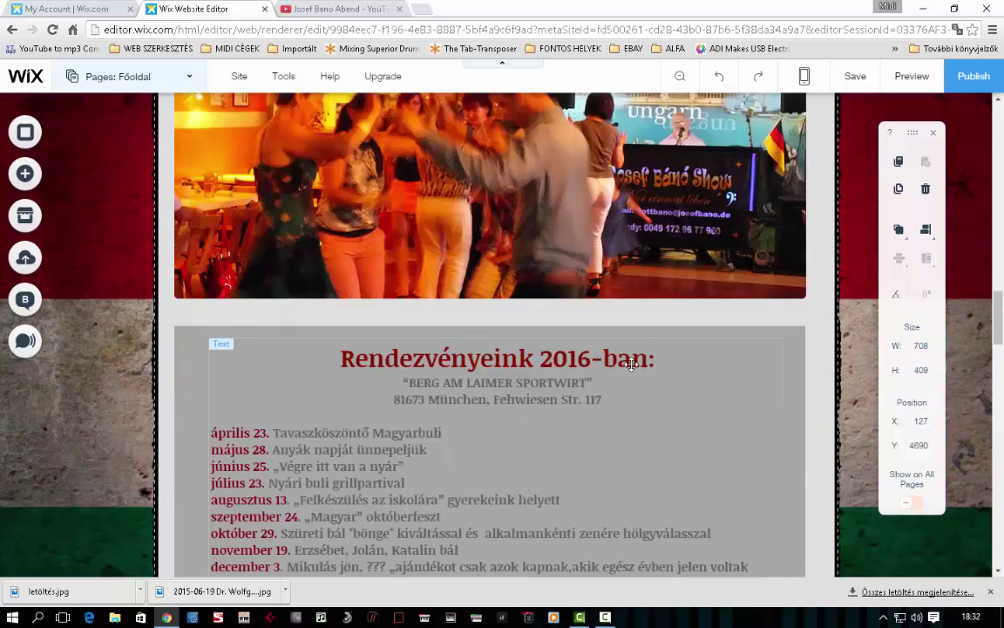
left_click(324, 309)
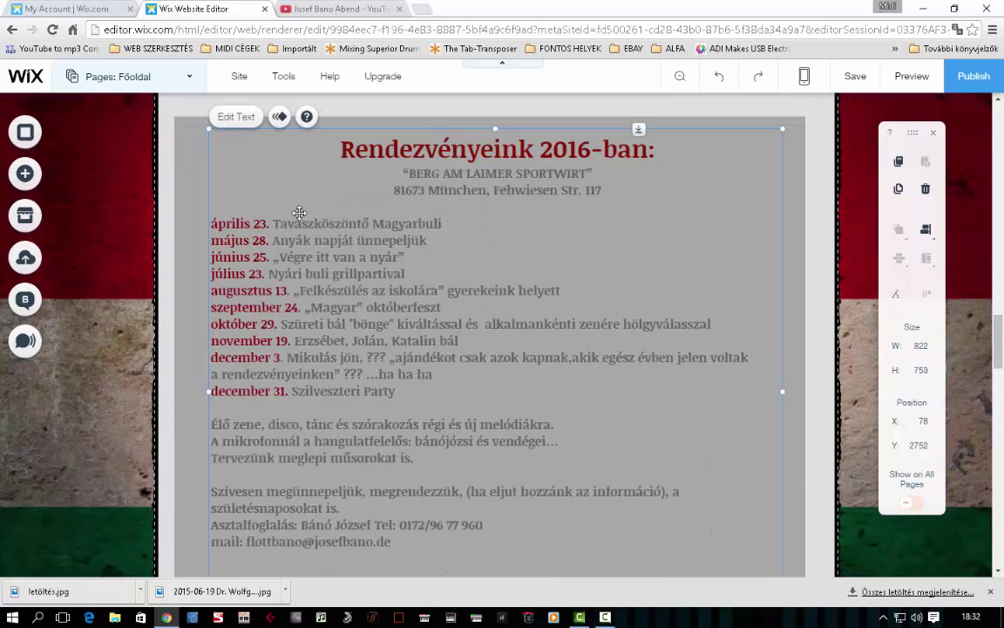
- Add the dessert buffet photo from My Images to the "Szilveszter 2014" slideshow's gallery
scroll(614, 326, "down", 4)
scroll(614, 326, "down", 2)
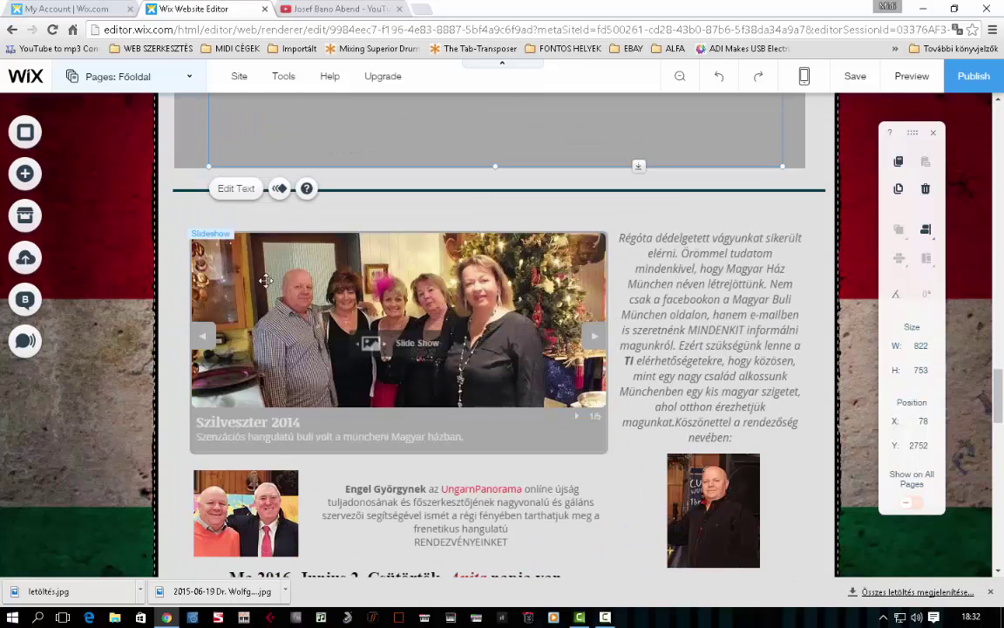
left_click(491, 307)
left_click(221, 206)
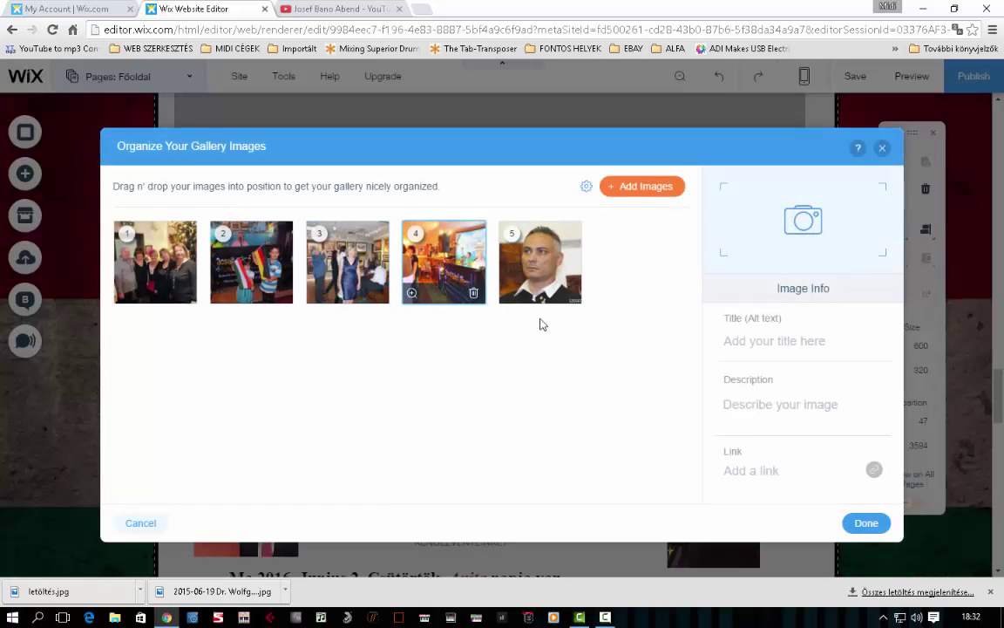
left_click(636, 189)
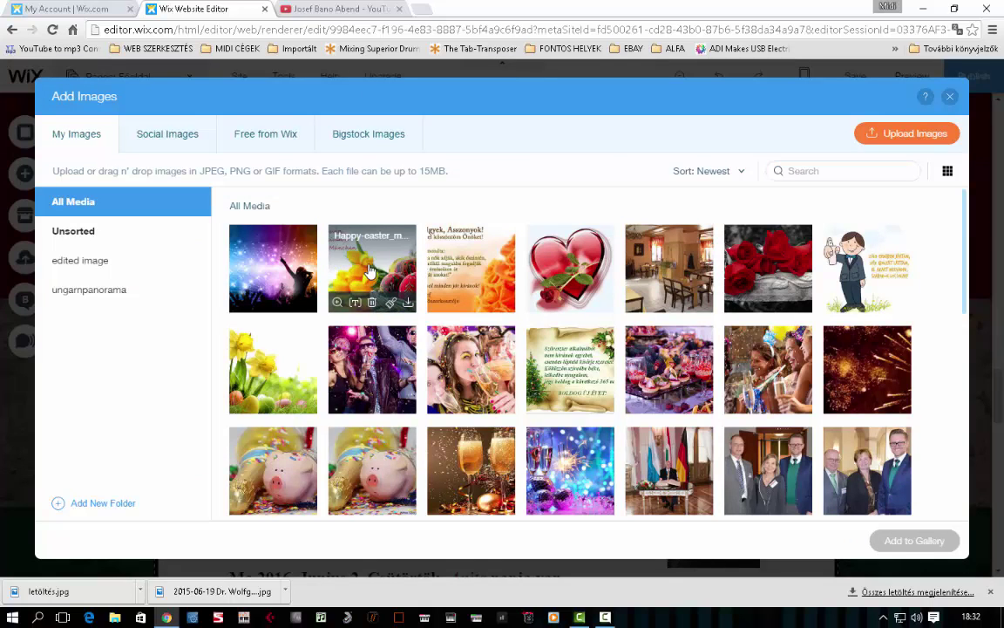
left_click(689, 370)
left_click(929, 540)
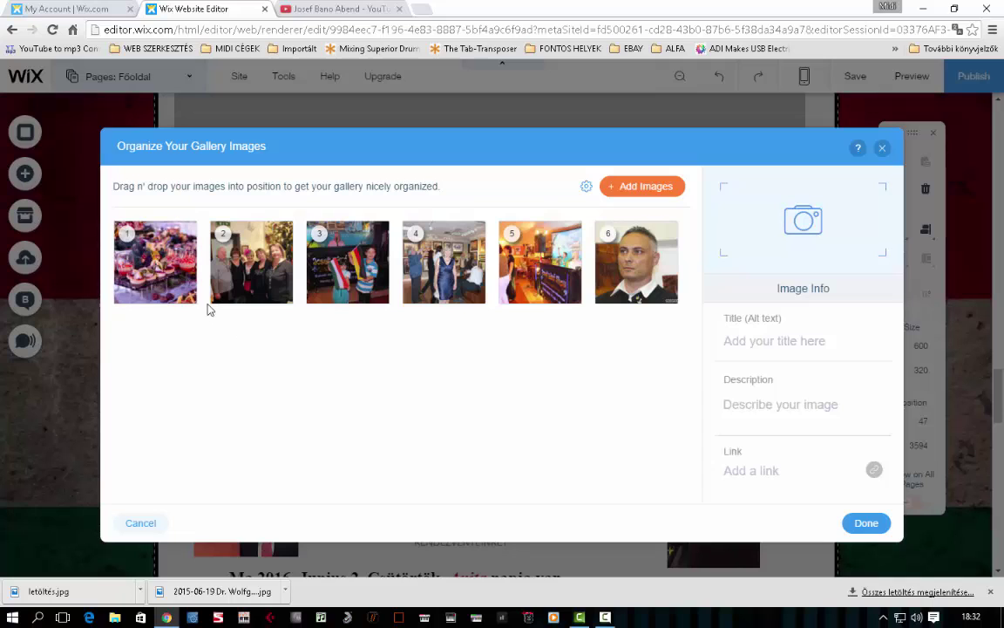
- Remove the dessert buffet photo from the gallery and add the restaurant interior image CIMG0583.jpg instead
left_click(193, 257)
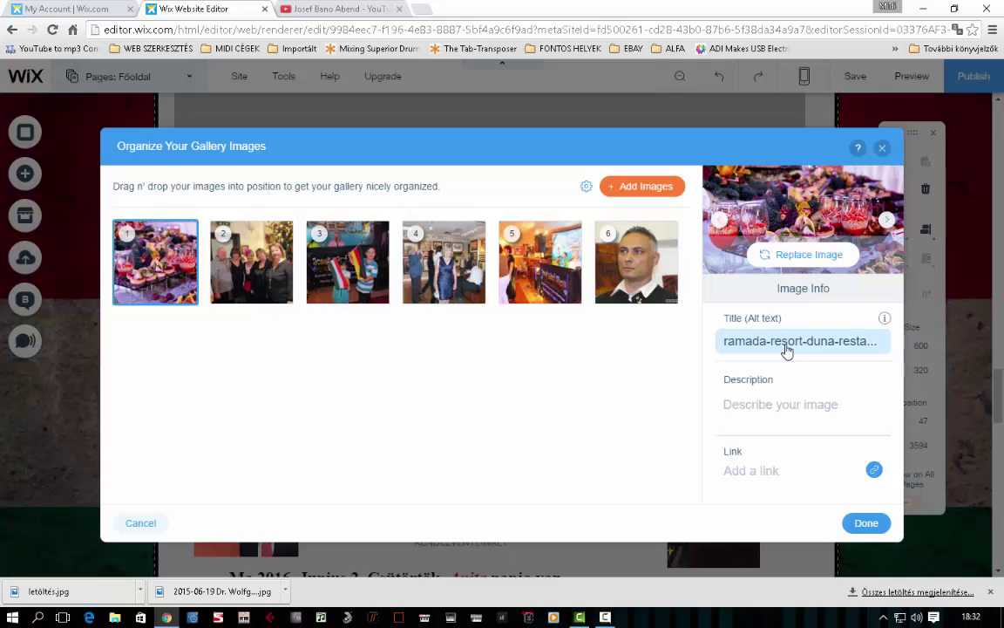
key("Delete")
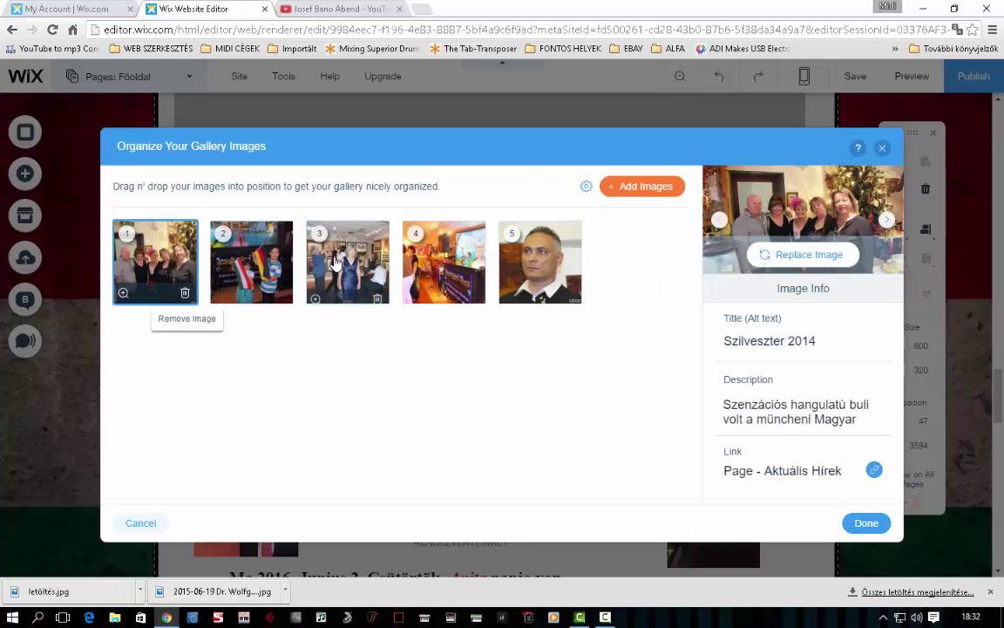
left_click(632, 190)
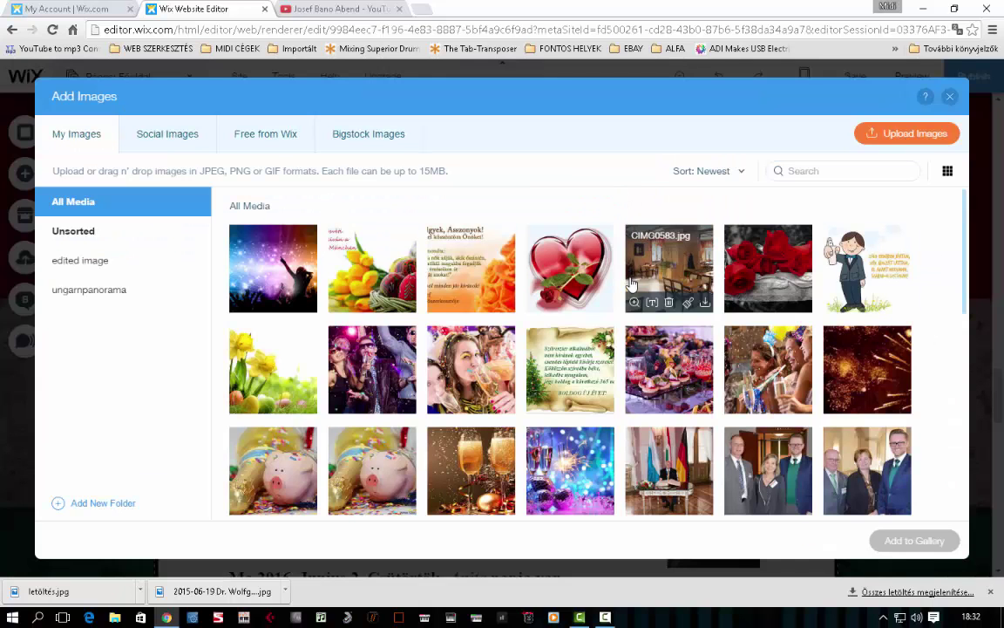
left_click(659, 266)
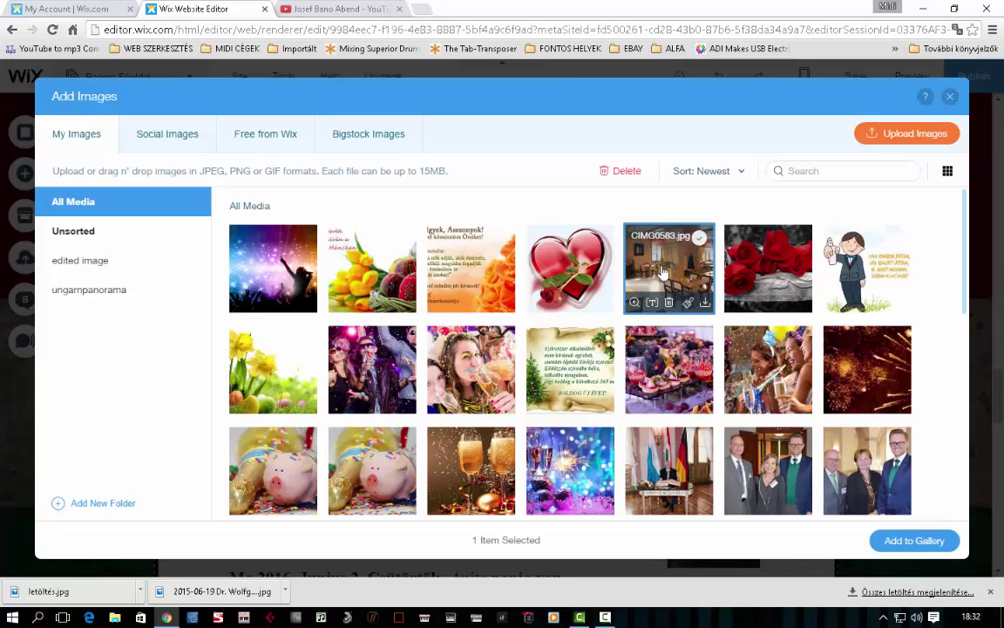
left_click(893, 536)
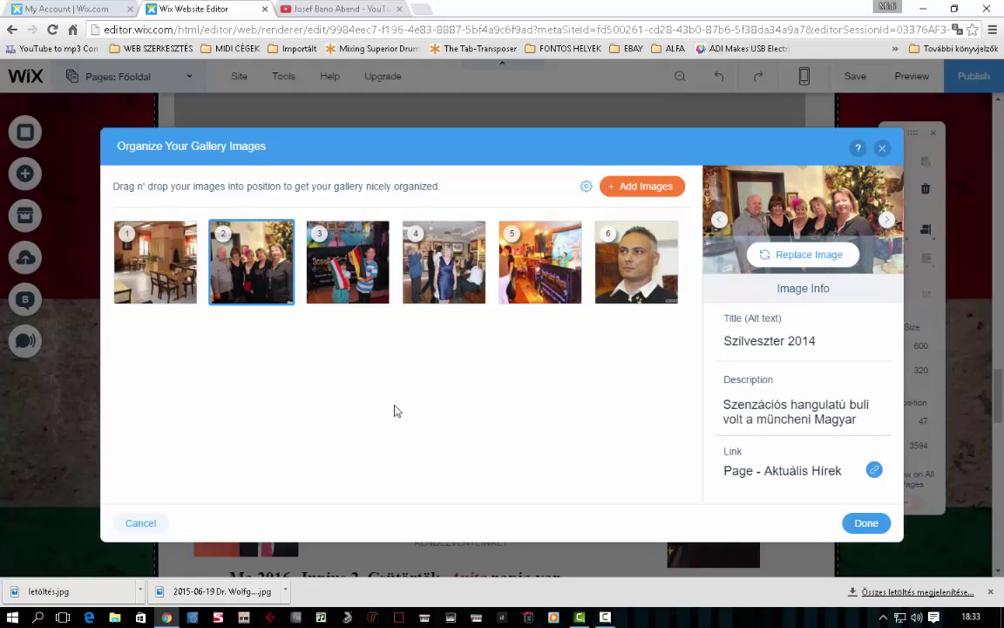
- Clear the title of the restaurant interior image and apply the gallery changes to the slideshow
left_click(146, 257)
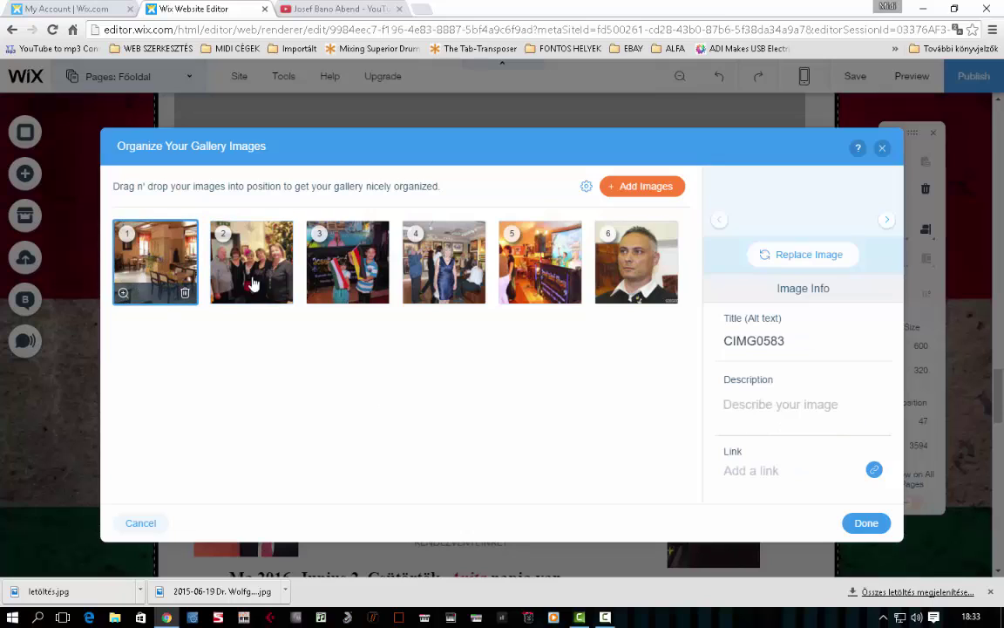
left_click(794, 342)
key("BackSpace")
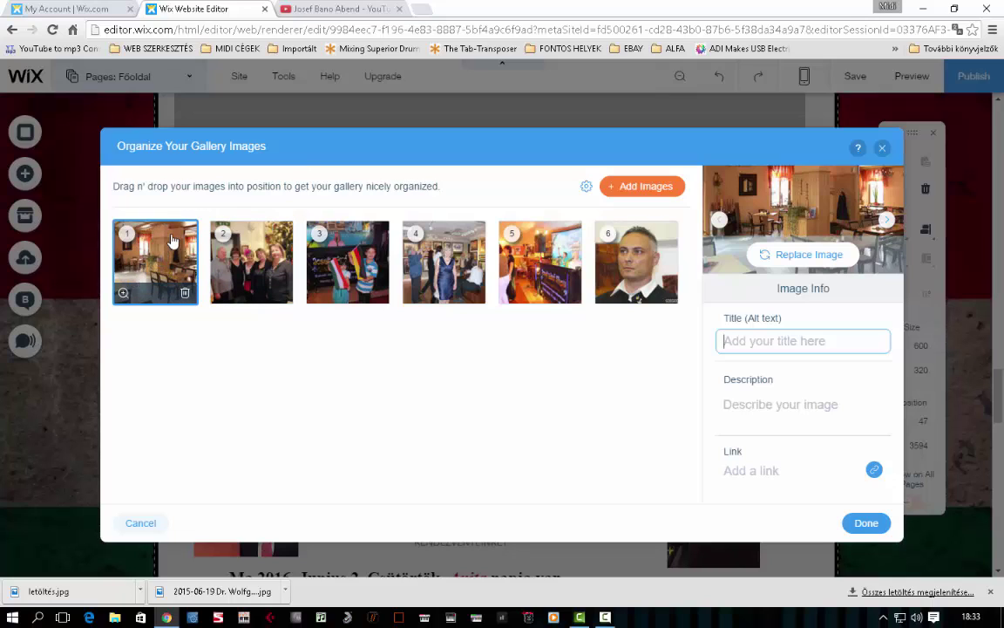
left_click(336, 181)
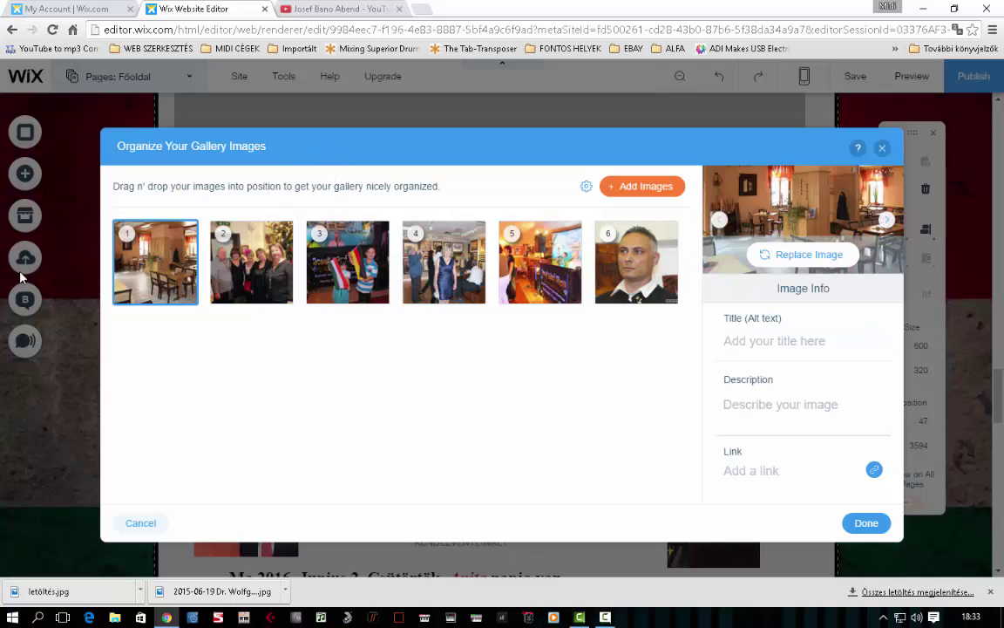
left_click(863, 523)
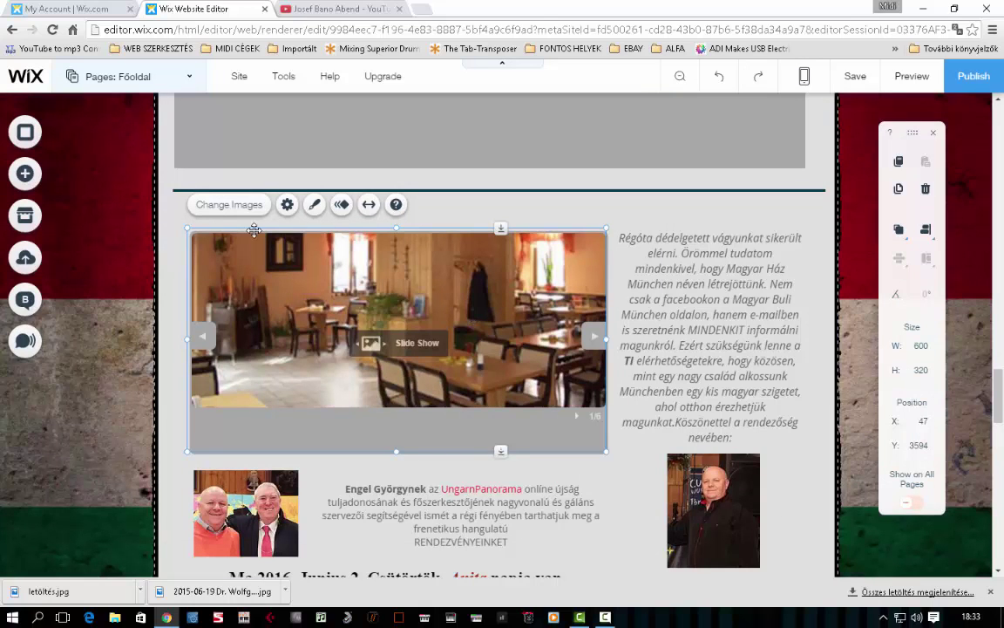
- Reopen the slideshow's gallery and link the "Szilveszter 2014" image to the top of the Aktuális Hírek page
left_click(228, 205)
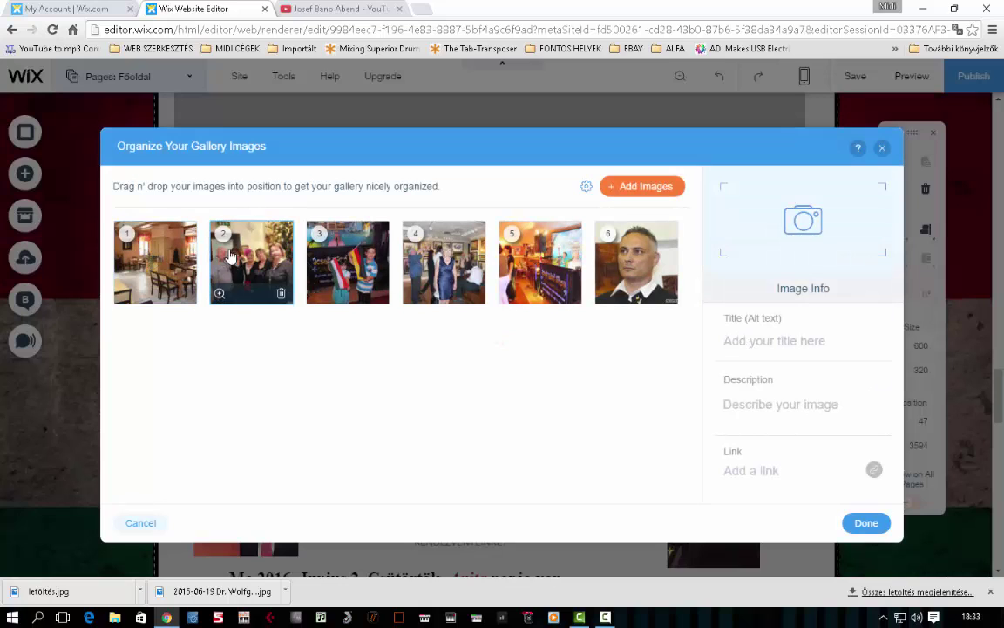
left_click(226, 230)
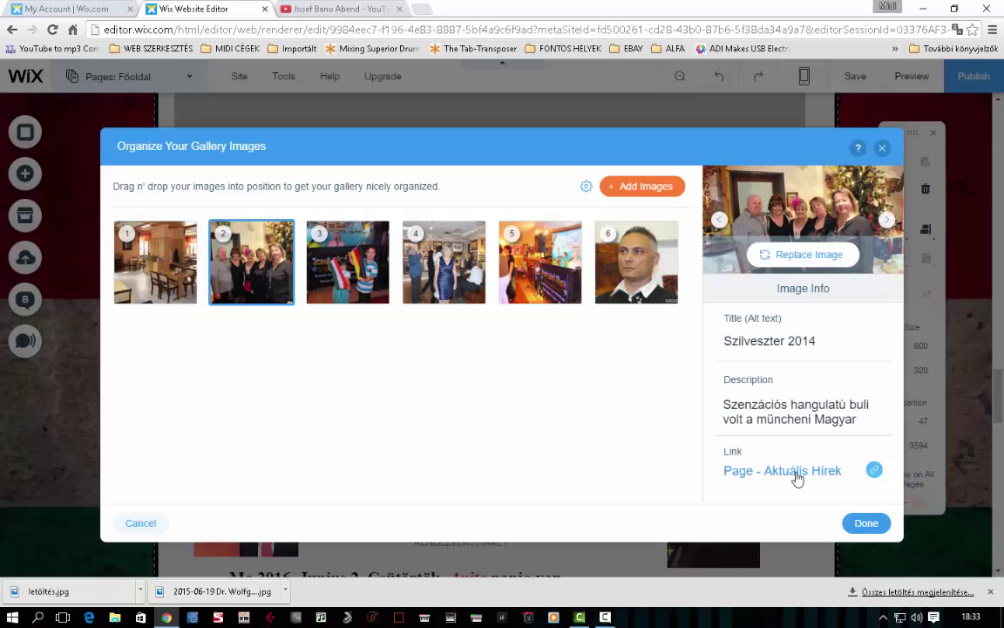
left_click(874, 472)
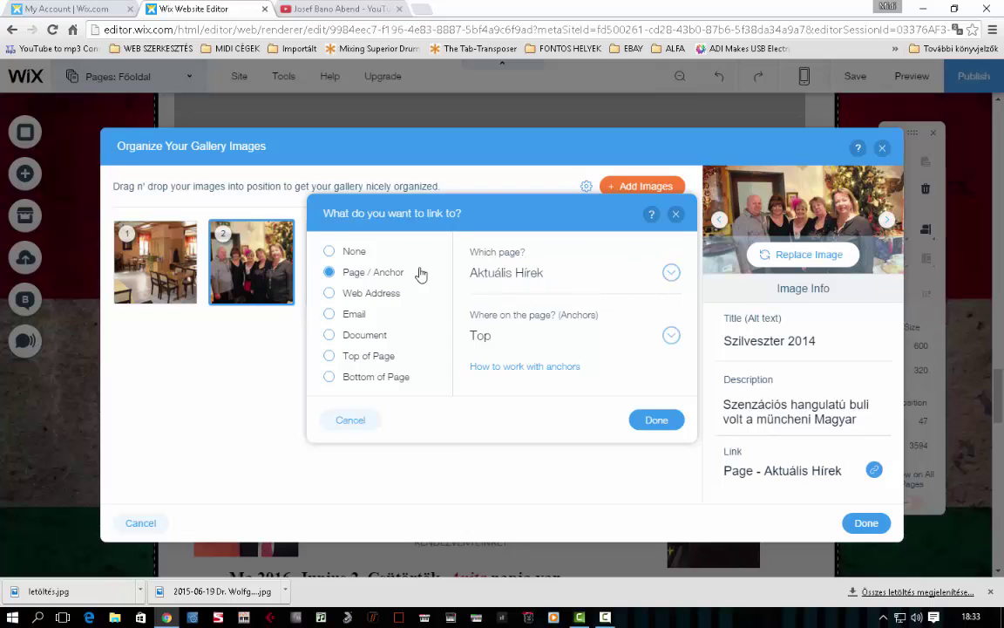
left_click(670, 272)
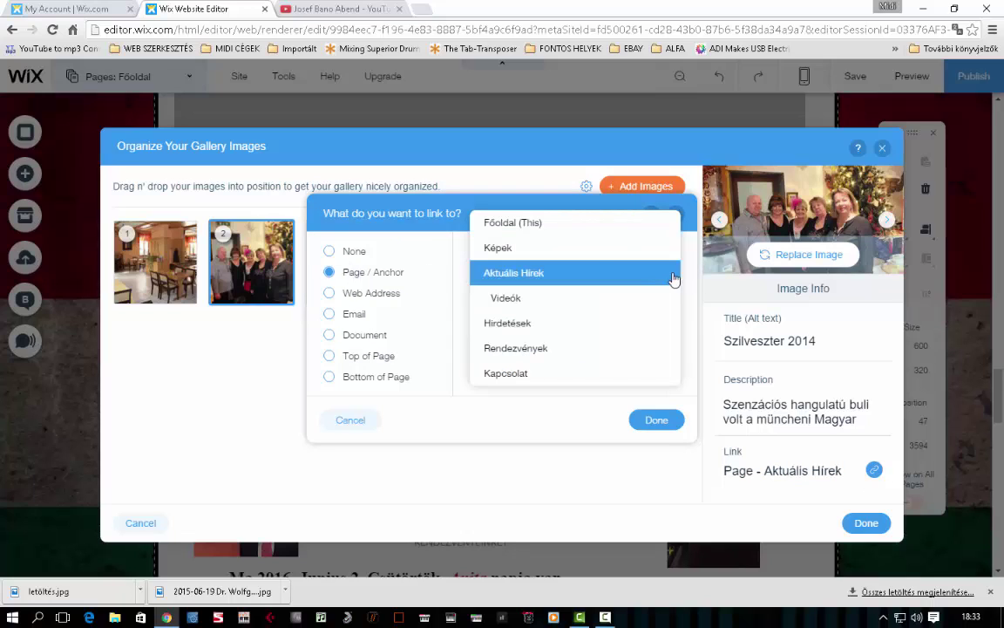
left_click(557, 277)
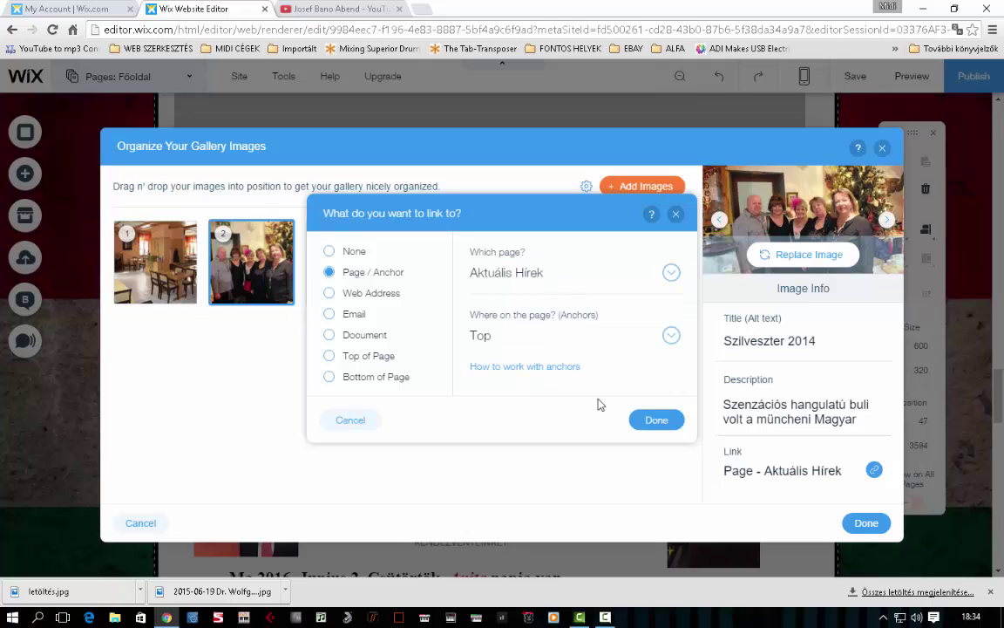
left_click(652, 420)
- Remove the restaurant interior image from the gallery and apply the changes to the slideshow
left_click(180, 263)
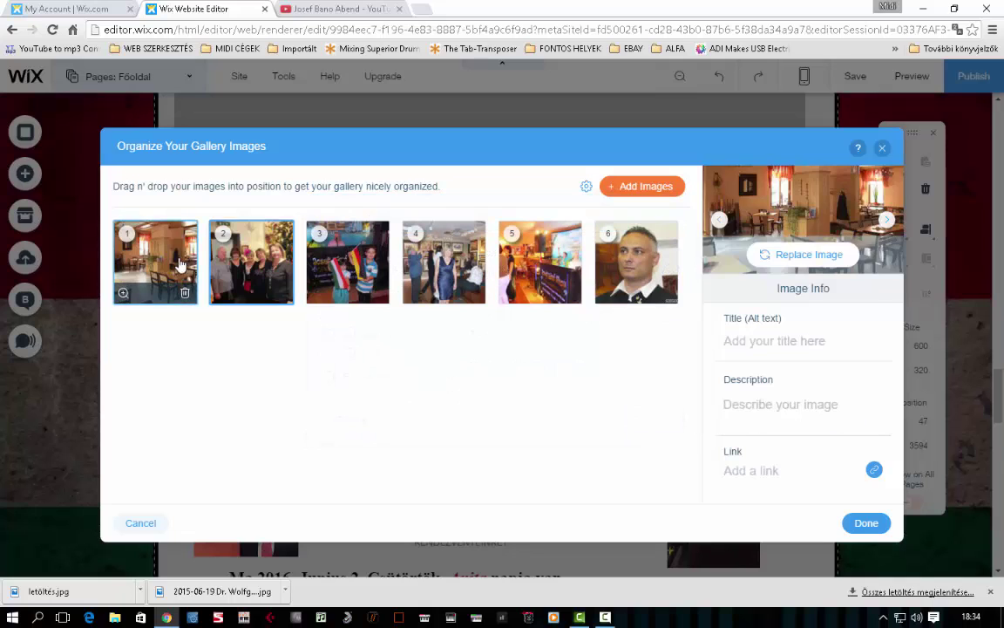
left_click(185, 293)
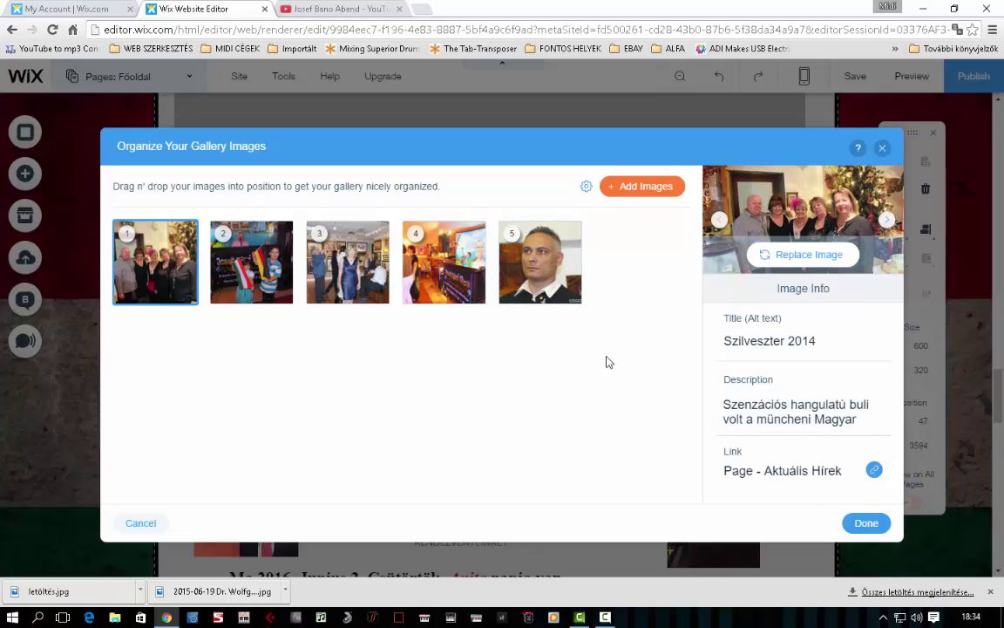
mouse_move(131, 261)
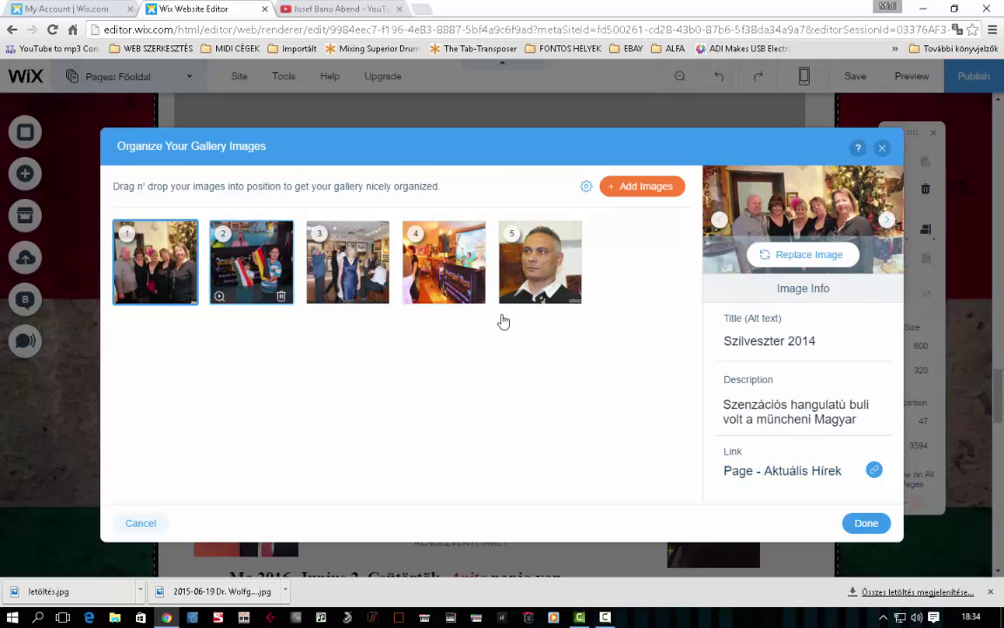
left_click(868, 523)
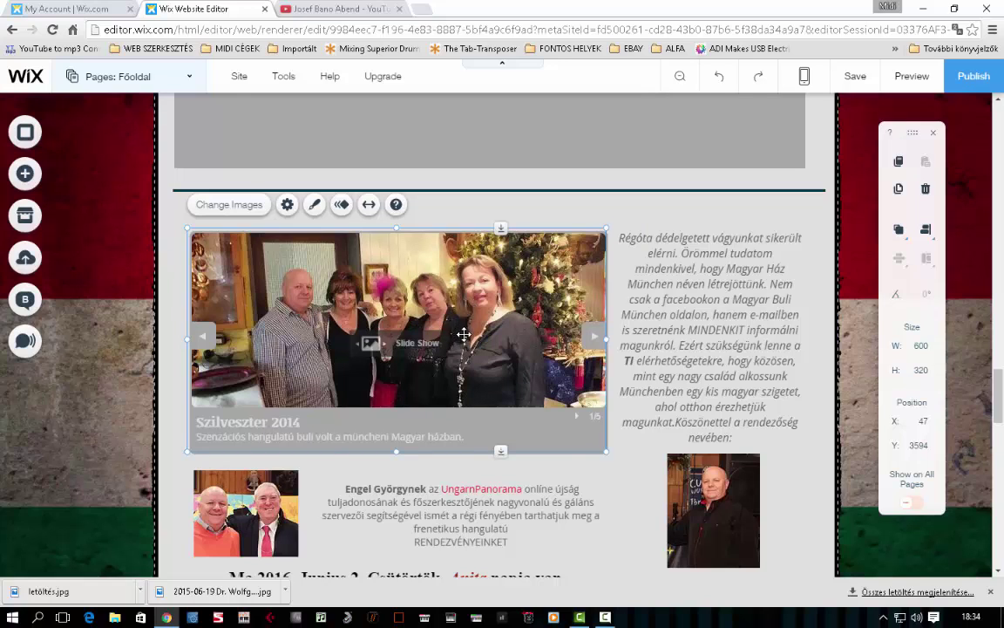
- Try the themed designs on the "Rendezvényeink 2016-ban" event list box and apply the fourth one, a light grey box without a border
scroll(464, 334, "down", 2)
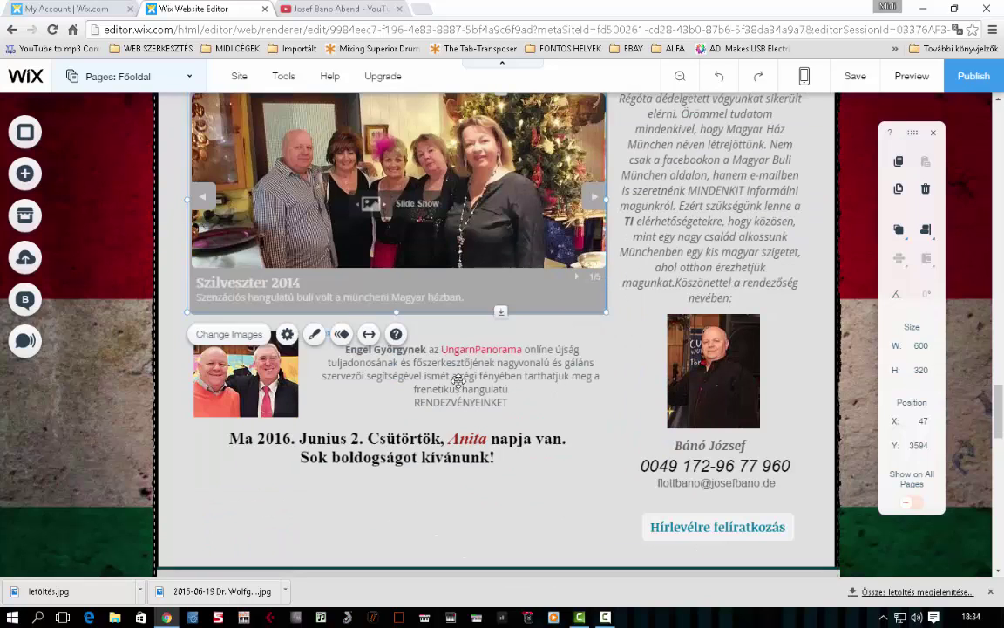
scroll(679, 214, "up", 4)
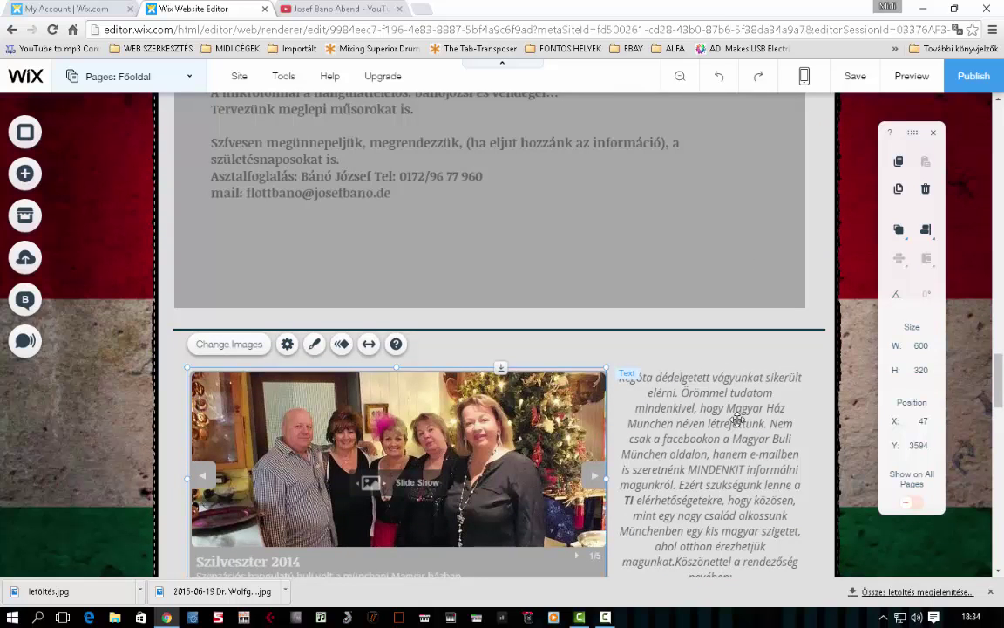
scroll(738, 419, "up", 7)
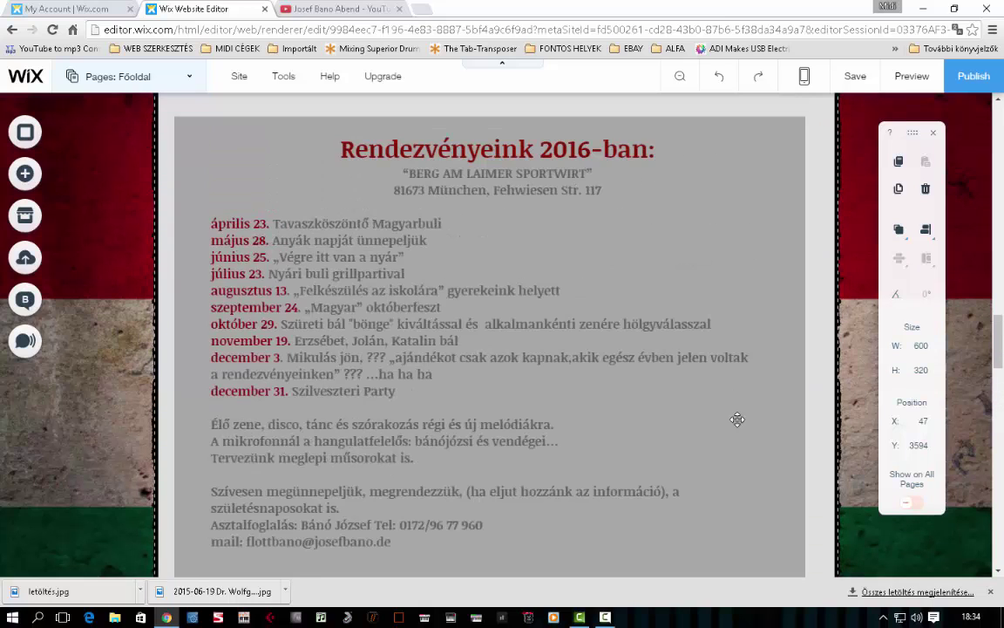
left_click(786, 313)
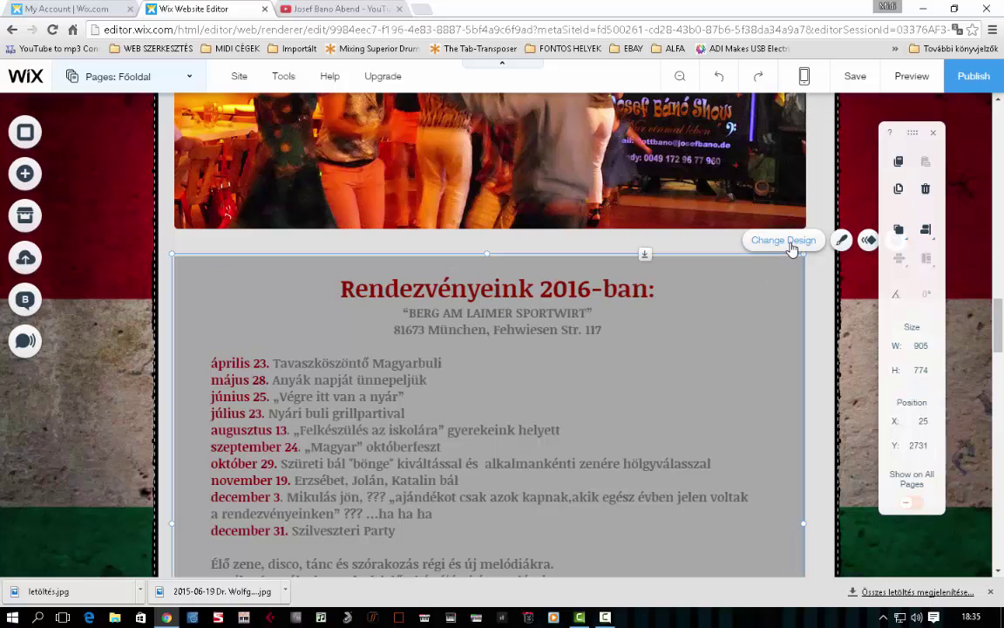
left_click(791, 248)
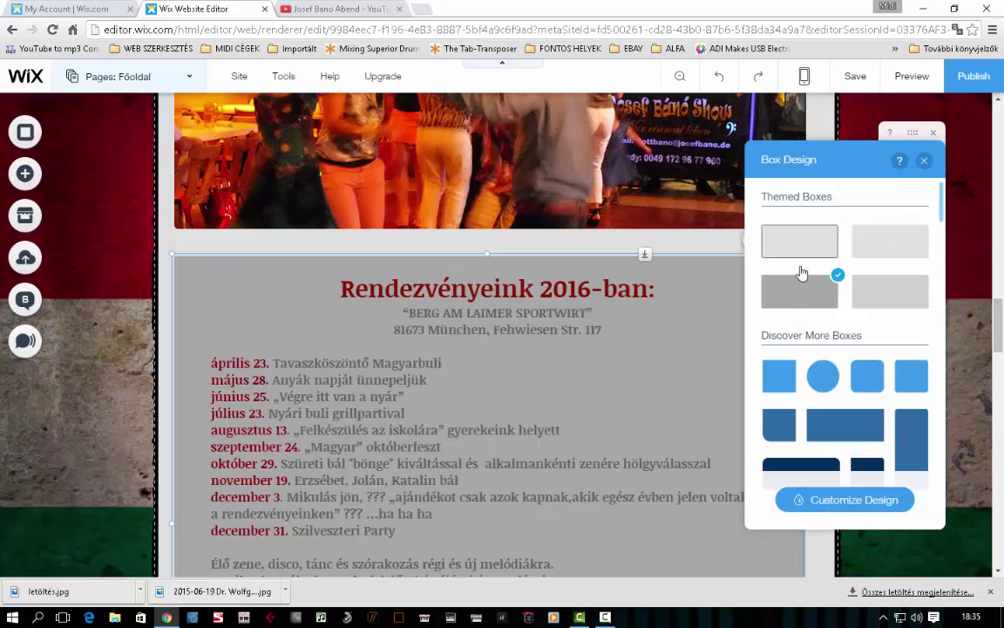
left_click(798, 242)
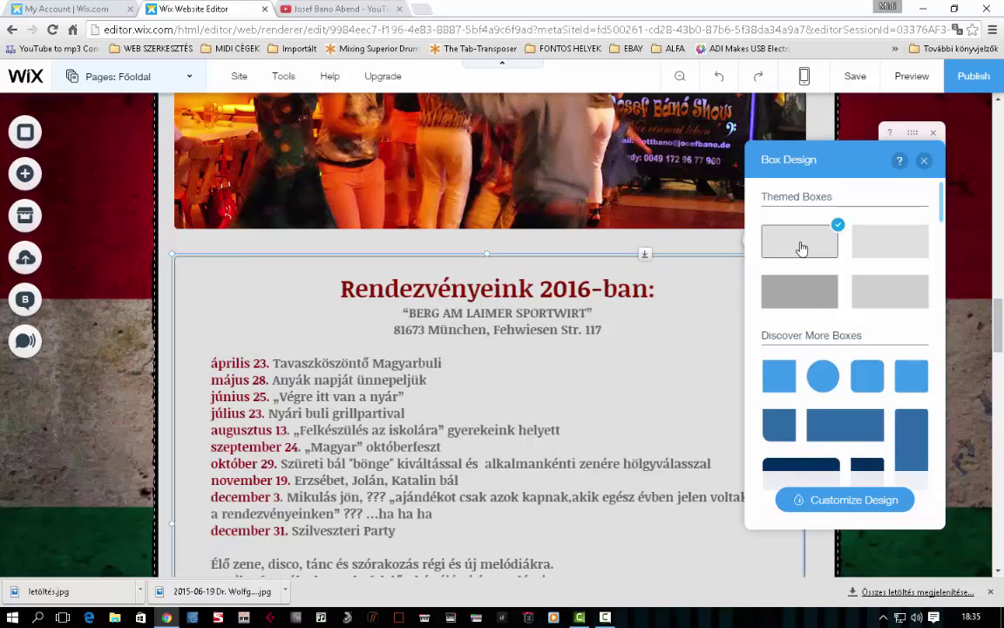
left_click(888, 253)
left_click(896, 299)
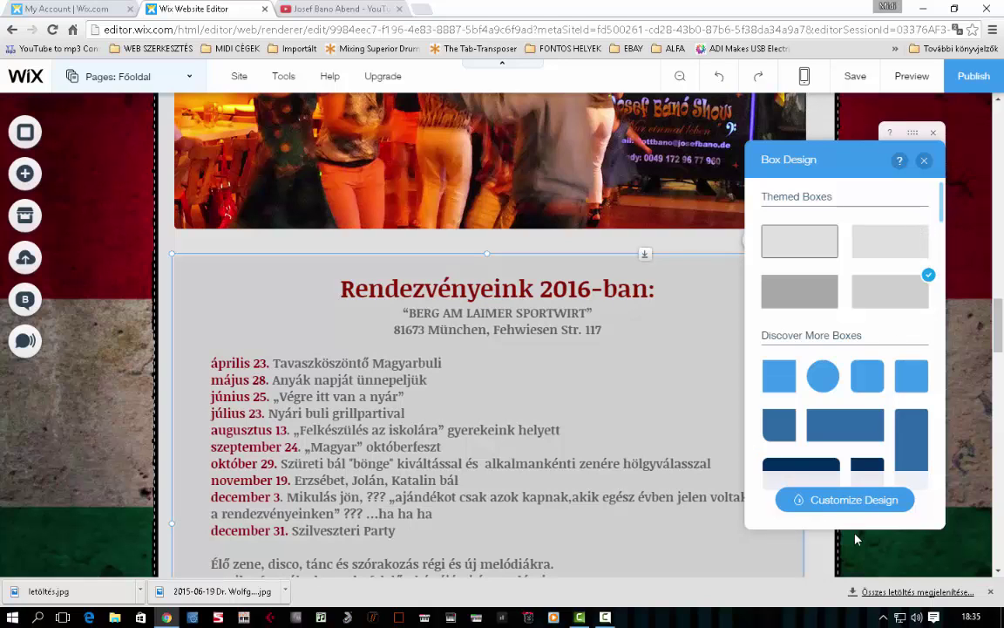
left_click(924, 161)
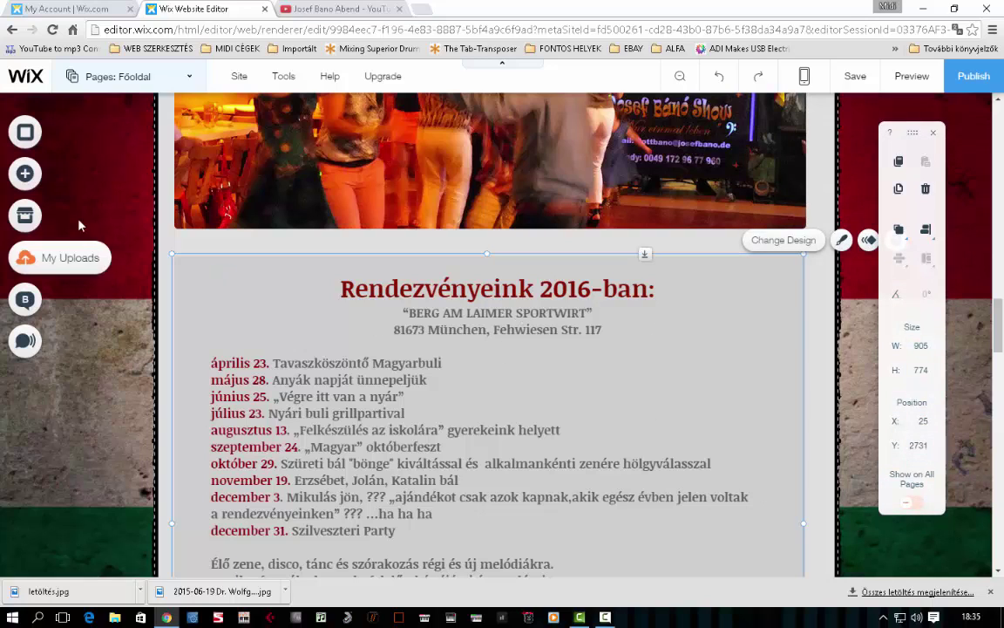
- Examine the text elements that can be added to the page, from the themed text and title styles to the paragraphs
left_click(26, 174)
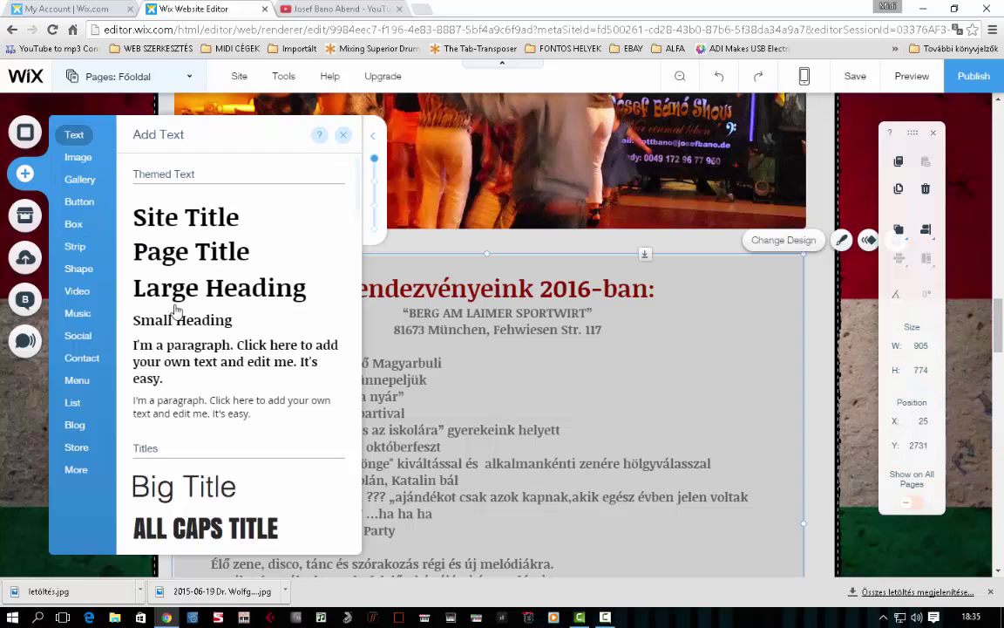
mouse_move(70, 136)
scroll(252, 269, "down", 5)
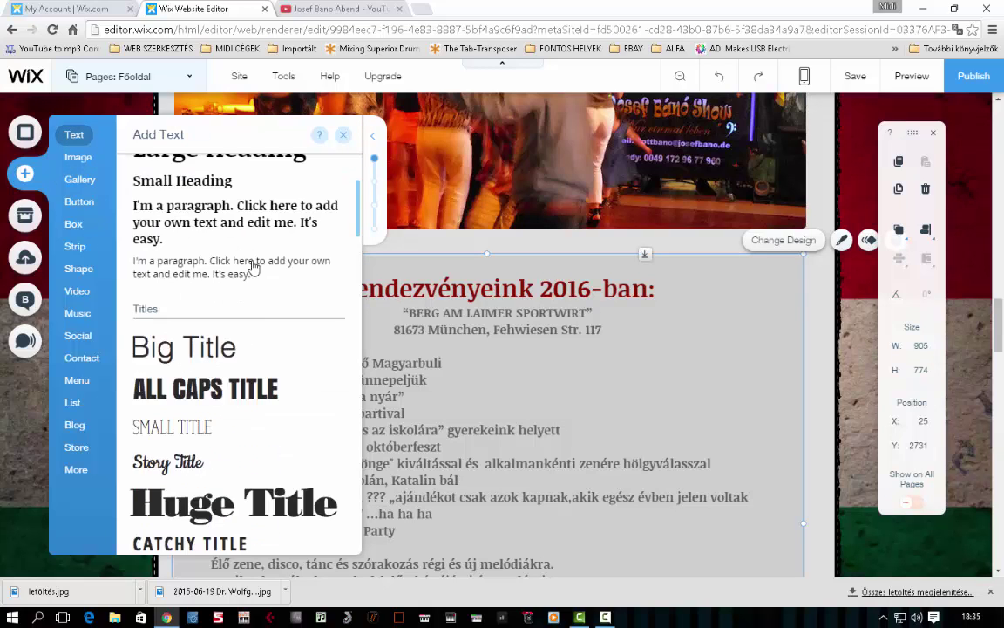
scroll(260, 306, "down", 15)
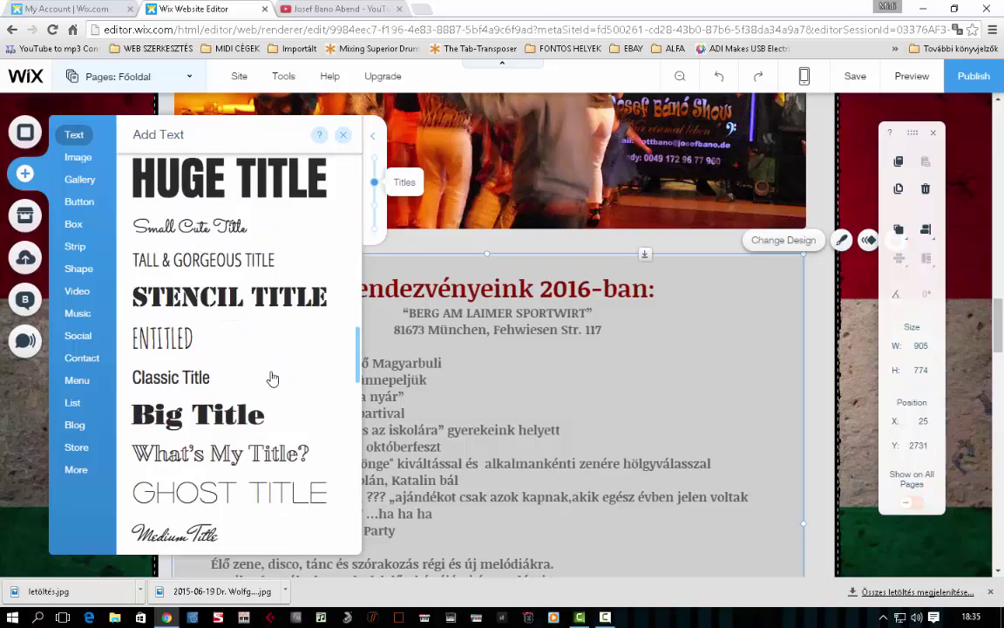
scroll(273, 379, "down", 3)
scroll(270, 377, "up", 2)
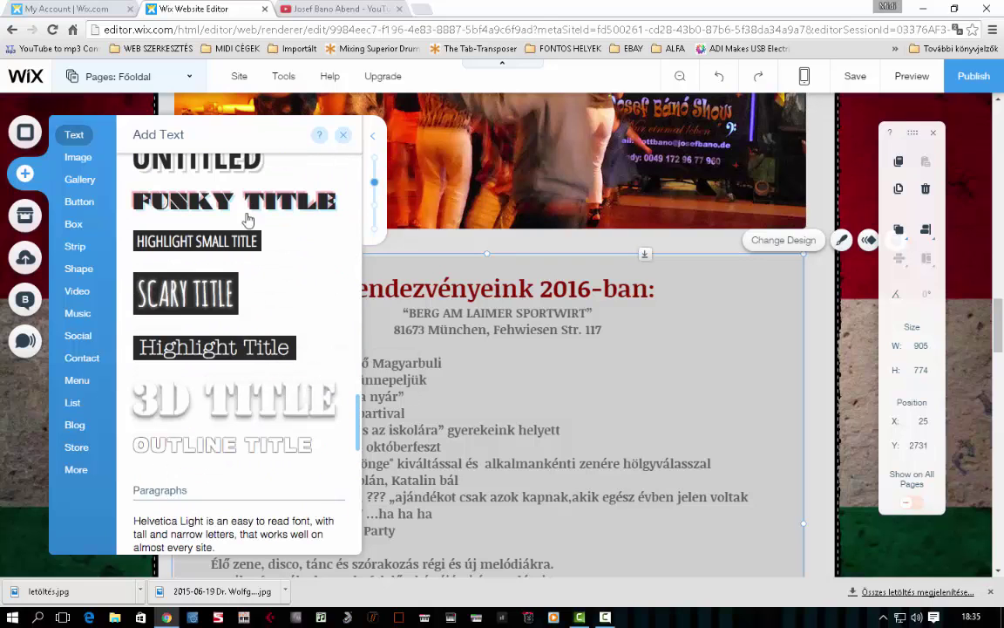
scroll(280, 298, "up", 7)
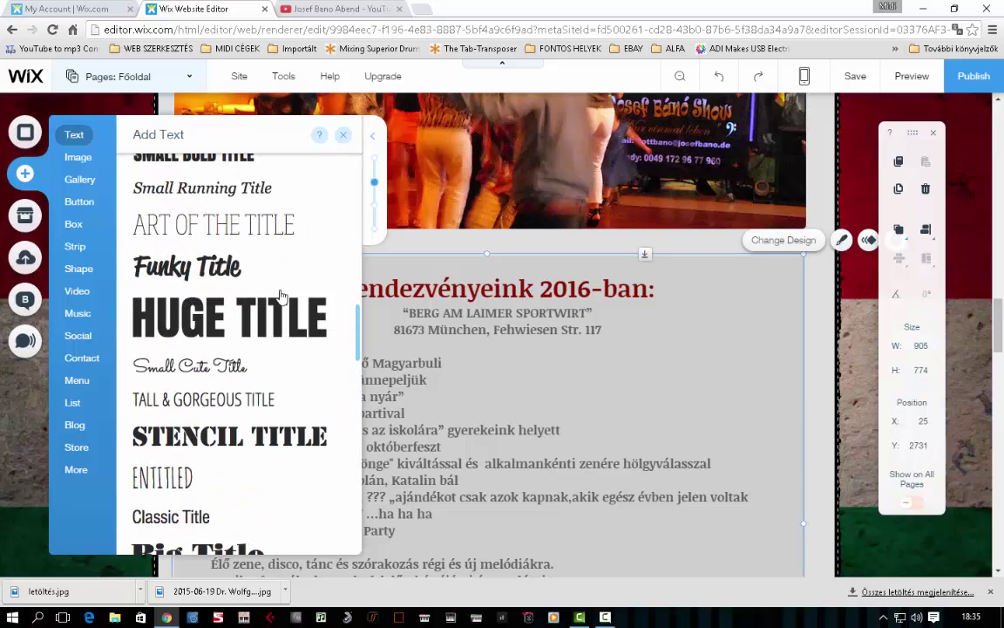
scroll(280, 297, "up", 2)
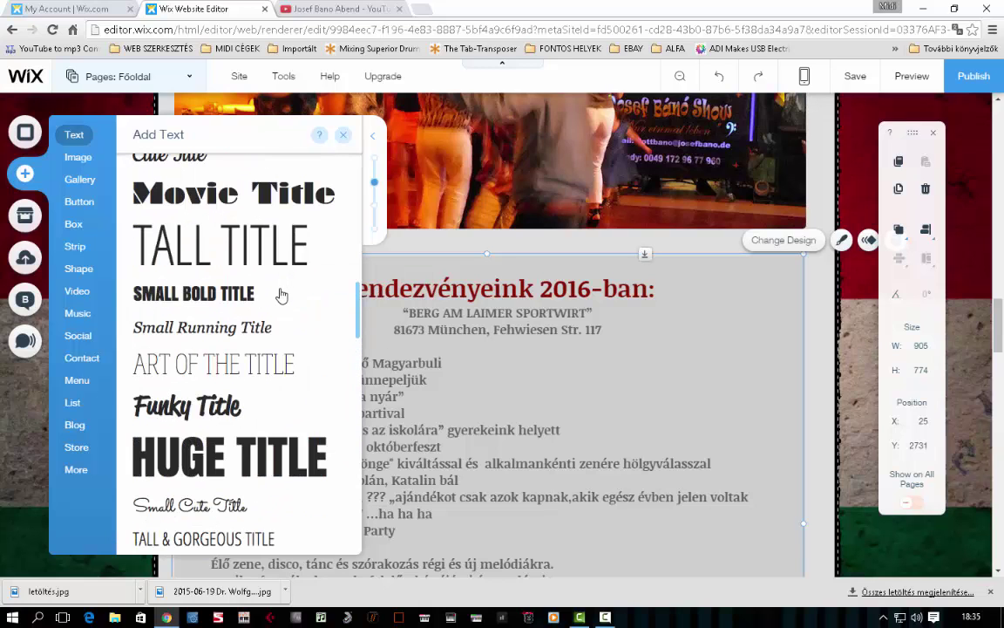
scroll(281, 297, "up", 7)
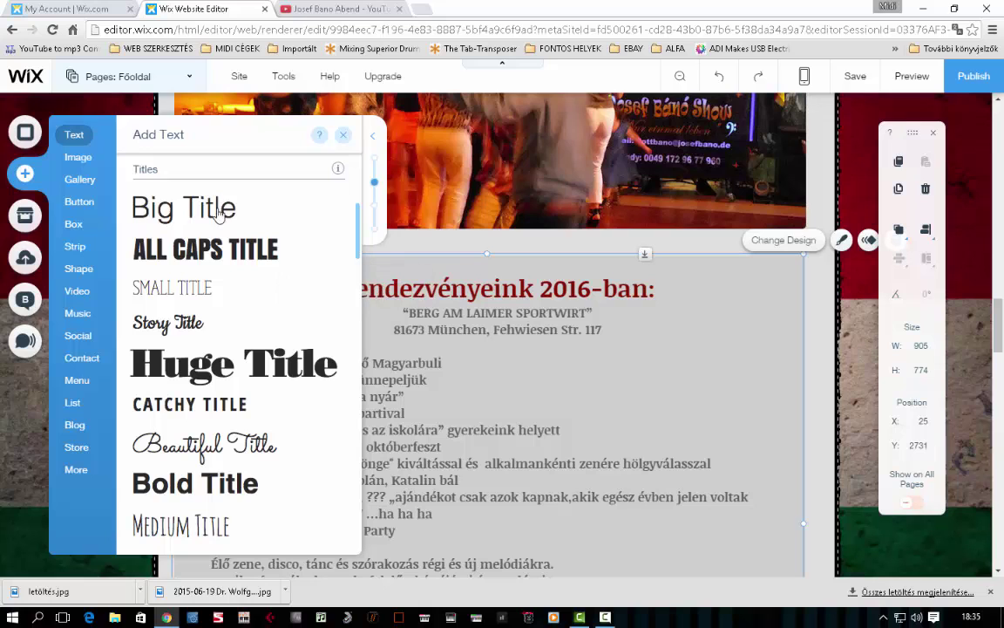
- Review the sources for adding an image, including own uploads, image collections, social accounts and related apps
left_click(80, 158)
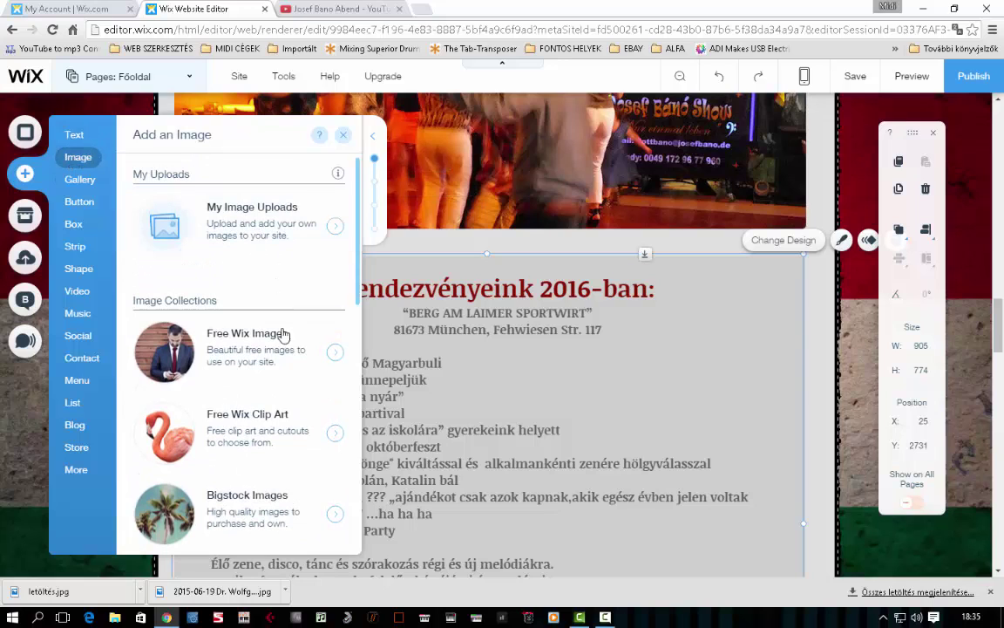
scroll(287, 370, "down", 4)
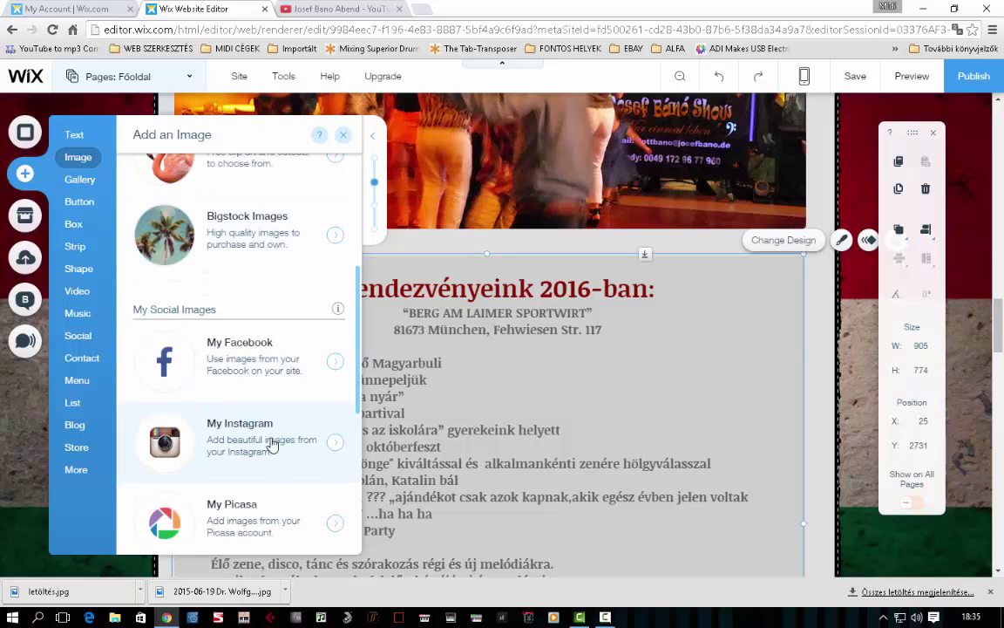
scroll(272, 445, "down", 1)
scroll(285, 457, "down", 2)
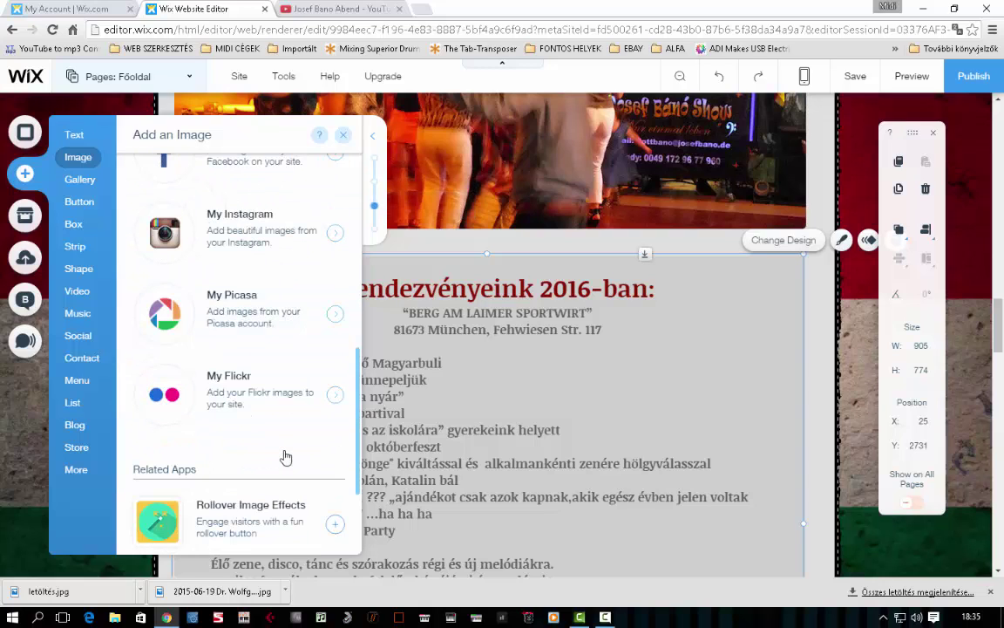
scroll(298, 497, "down", 2)
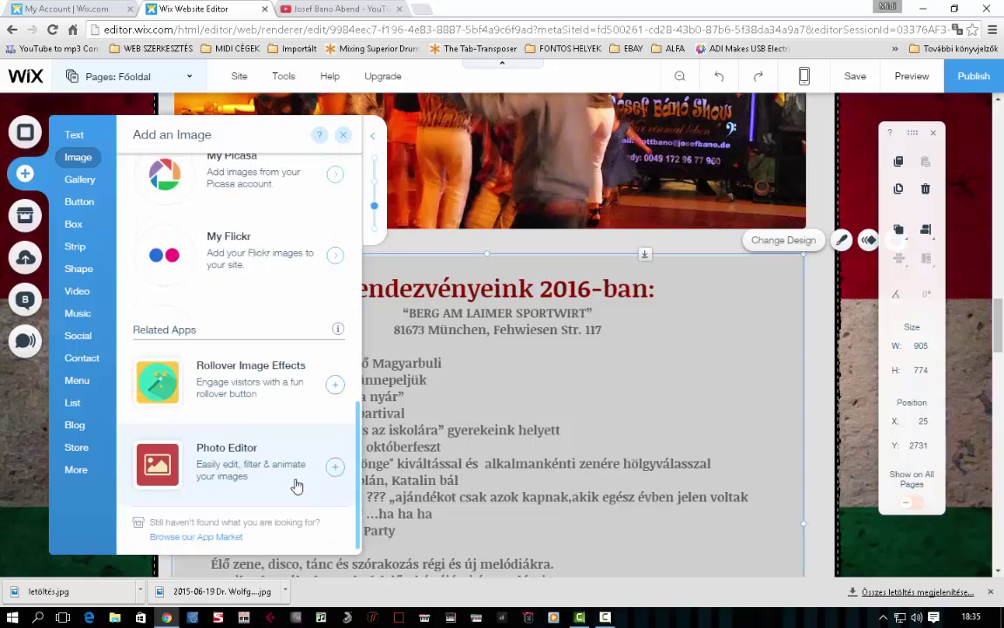
scroll(296, 485, "up", 5)
scroll(294, 482, "down", 1)
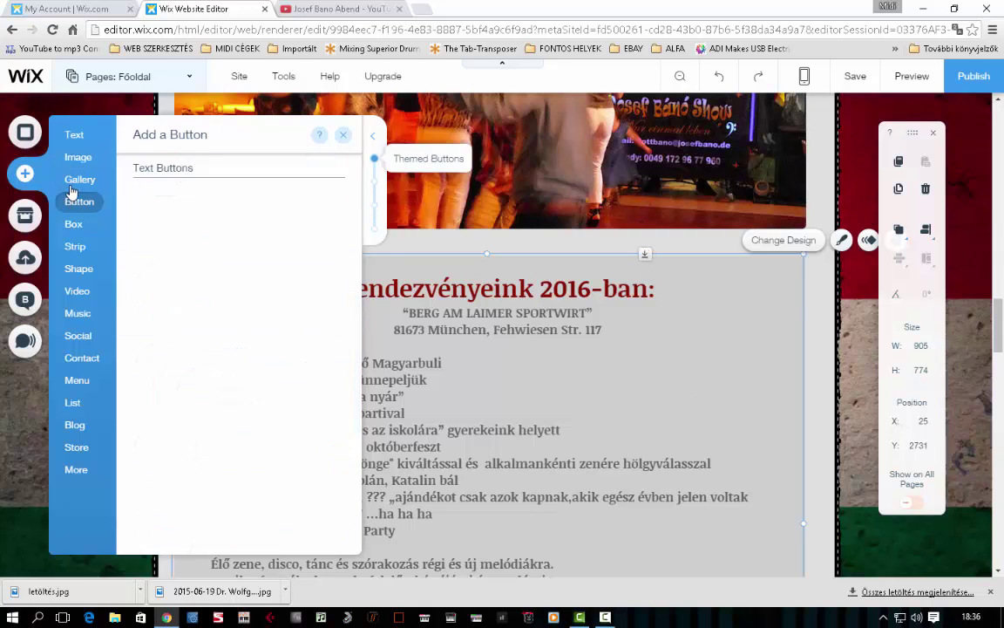
- Examine the gallery layouts that can be added, covering the grid, full width and slider galleries
mouse_move(79, 179)
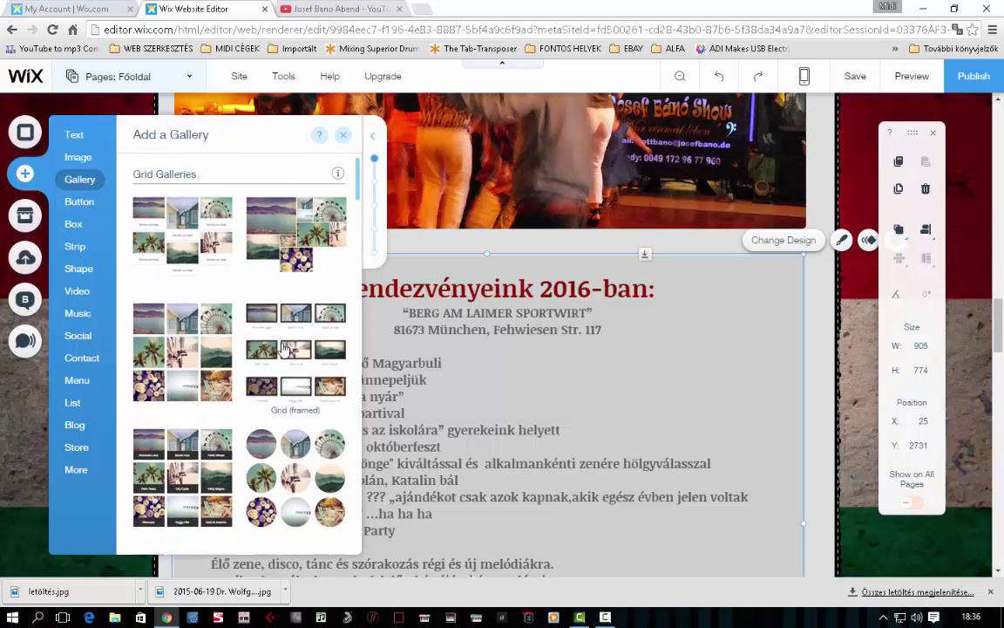
scroll(279, 332, "down", 5)
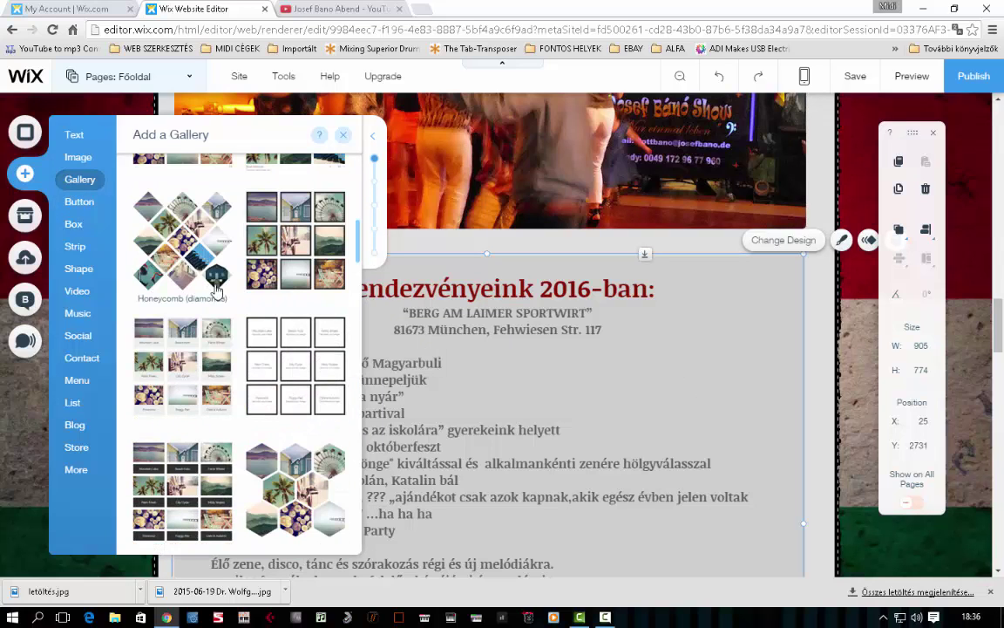
scroll(213, 279, "down", 5)
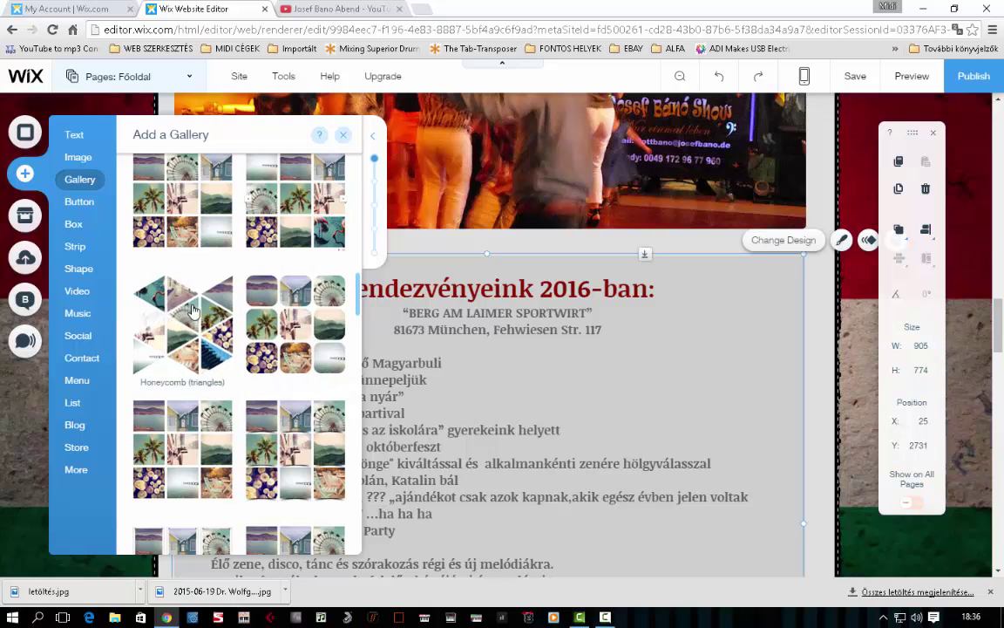
scroll(296, 307, "down", 3)
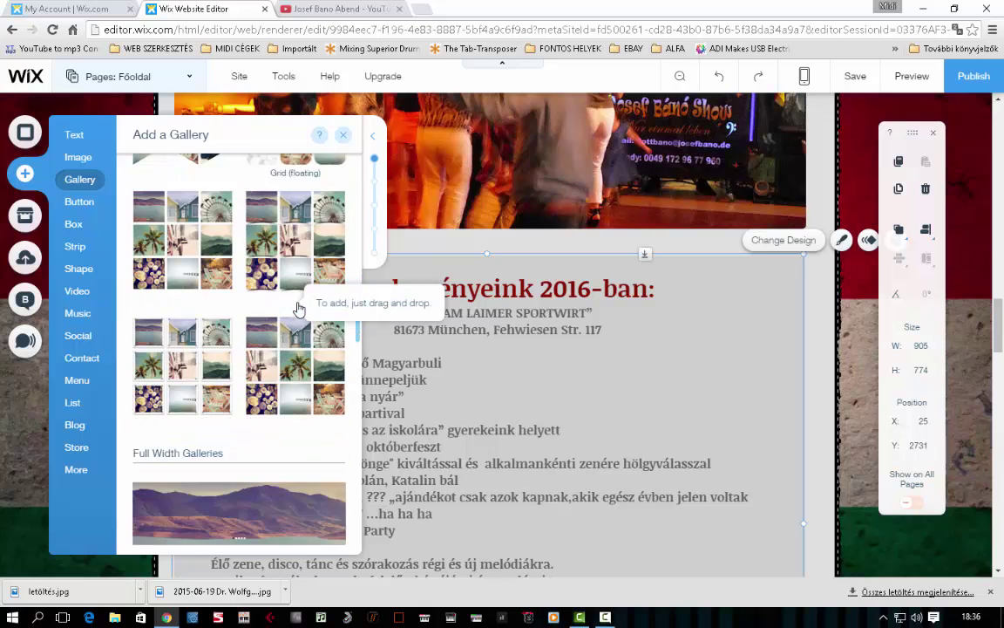
scroll(298, 310, "down", 1)
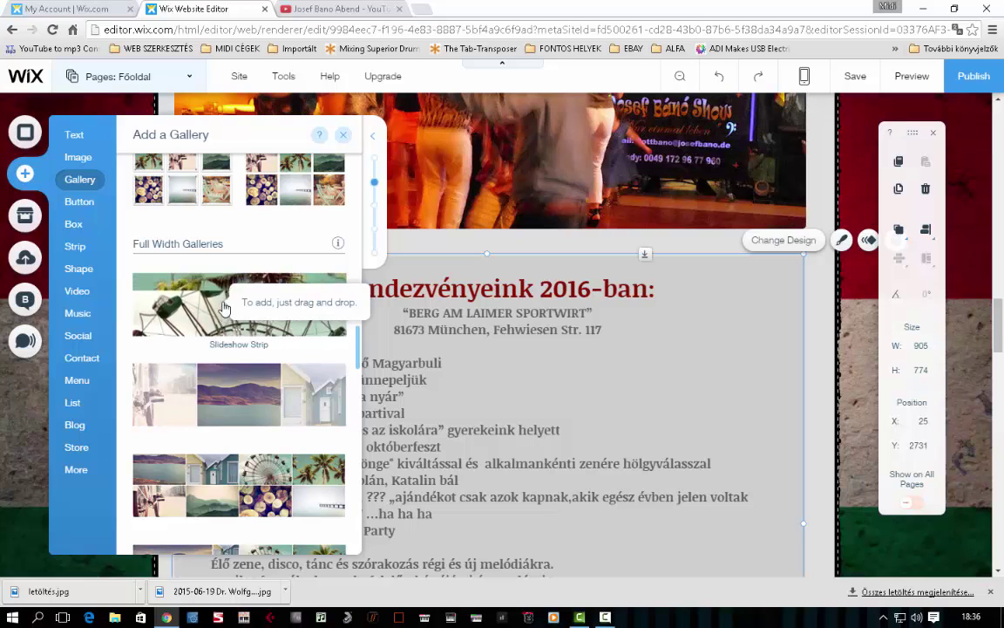
scroll(223, 307, "down", 3)
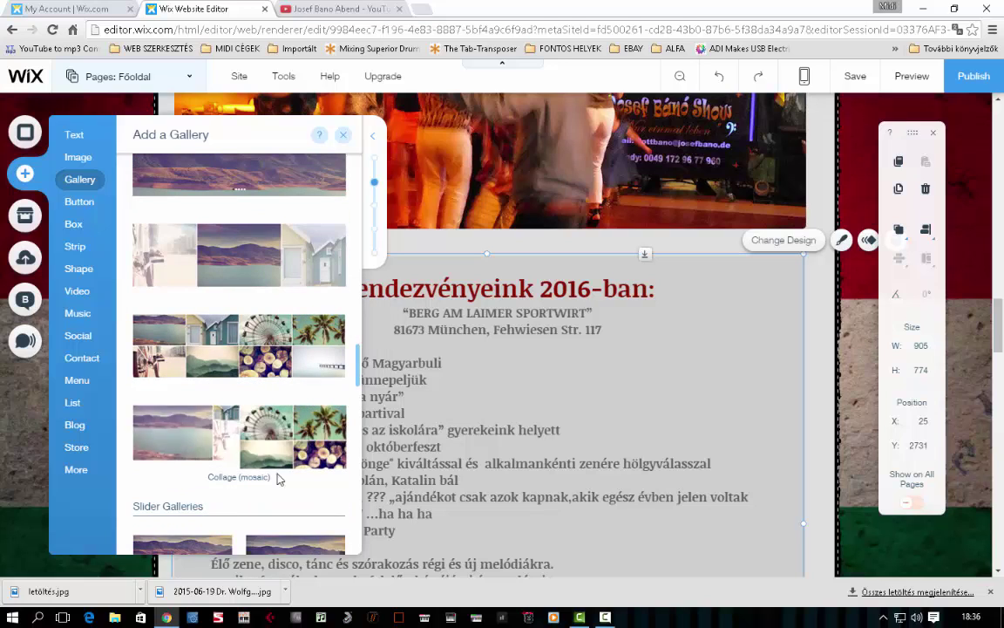
scroll(276, 471, "down", 3)
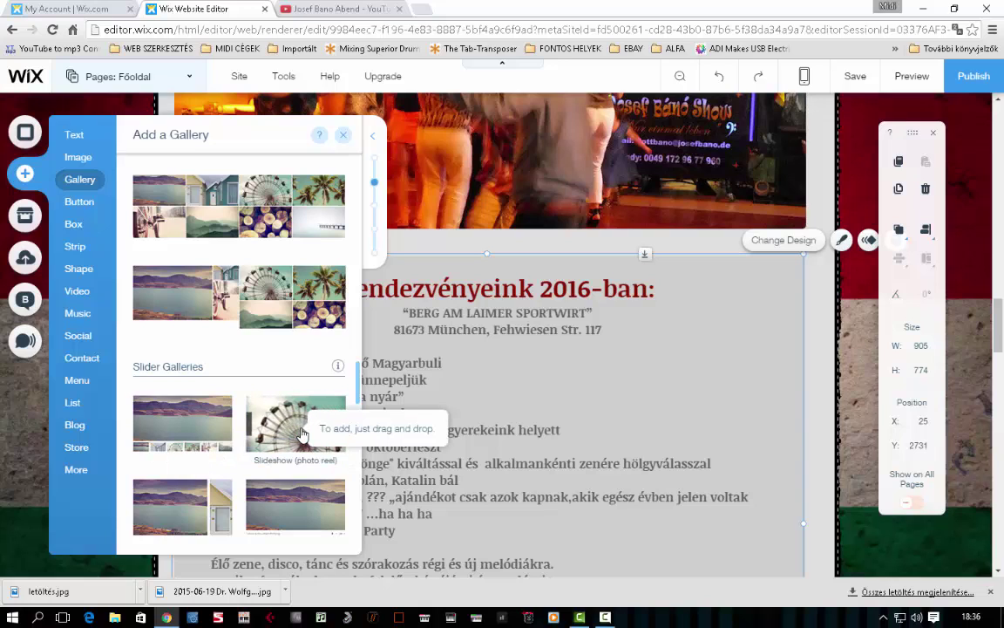
scroll(301, 434, "down", 1)
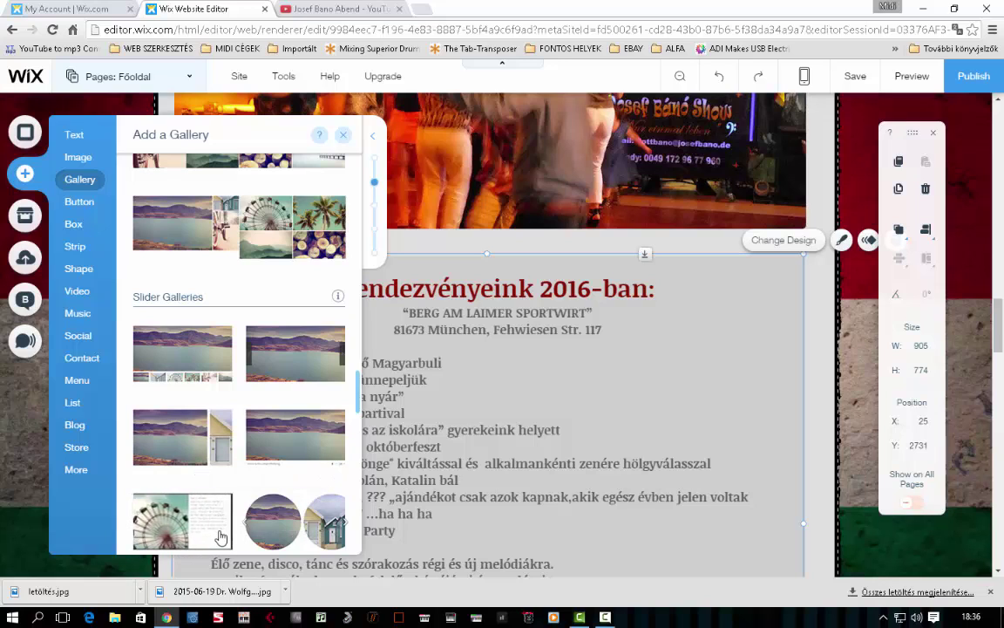
scroll(219, 530, "down", 2)
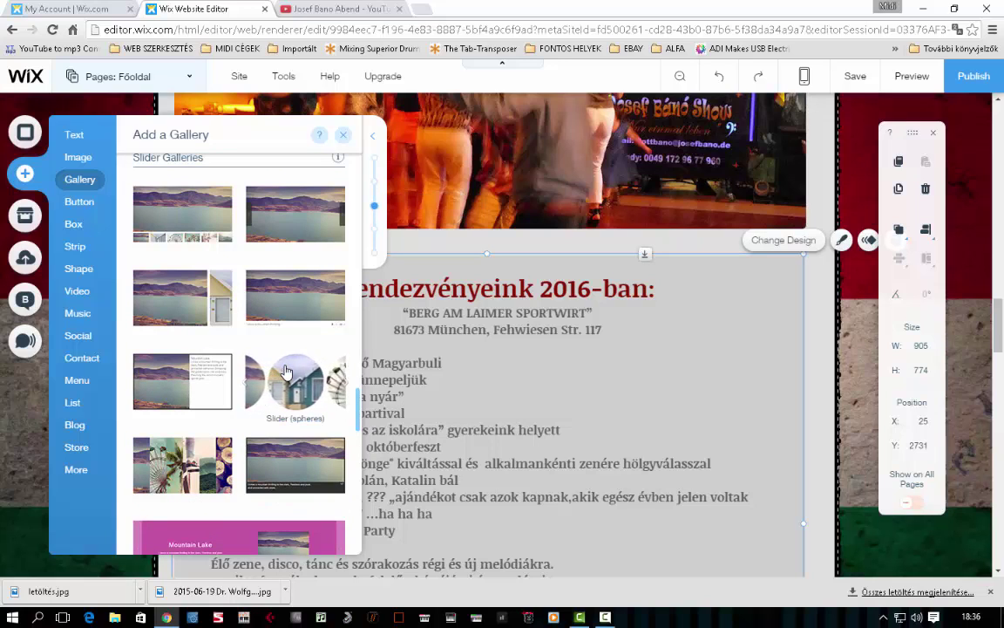
- Review the button styles that can be added and the link options of the "Hírlevélre felíratkozás" button on the home page
left_click(81, 203)
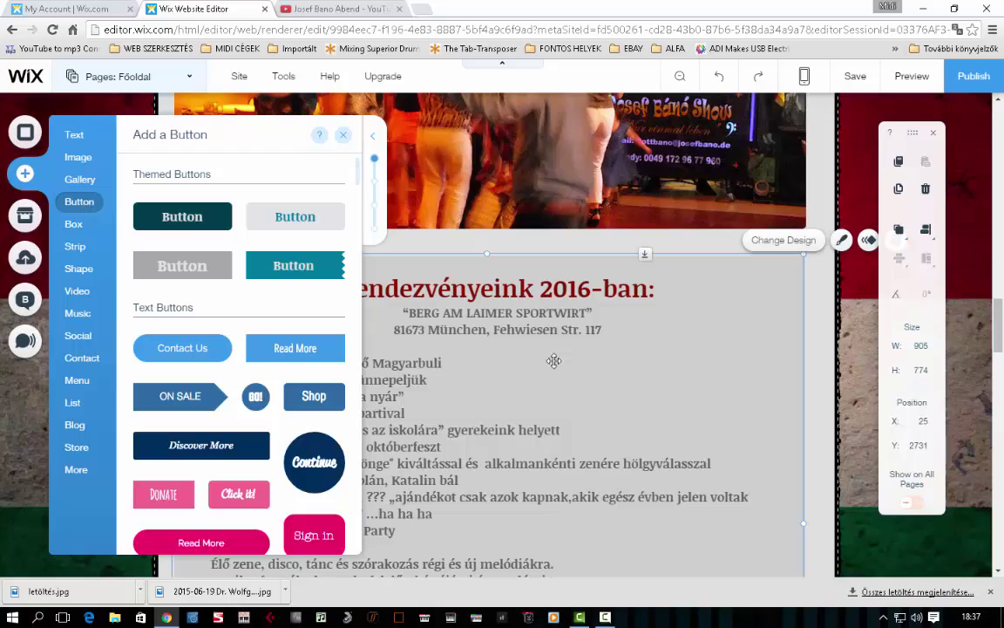
scroll(656, 376, "up", 10)
scroll(656, 376, "up", 5)
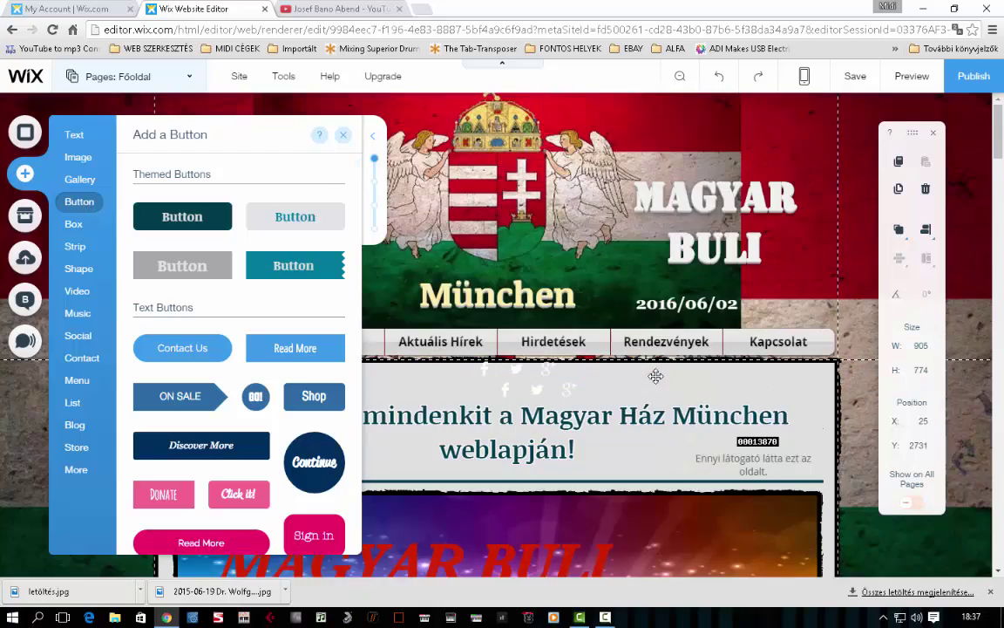
scroll(657, 375, "down", 10)
scroll(662, 380, "up", 3)
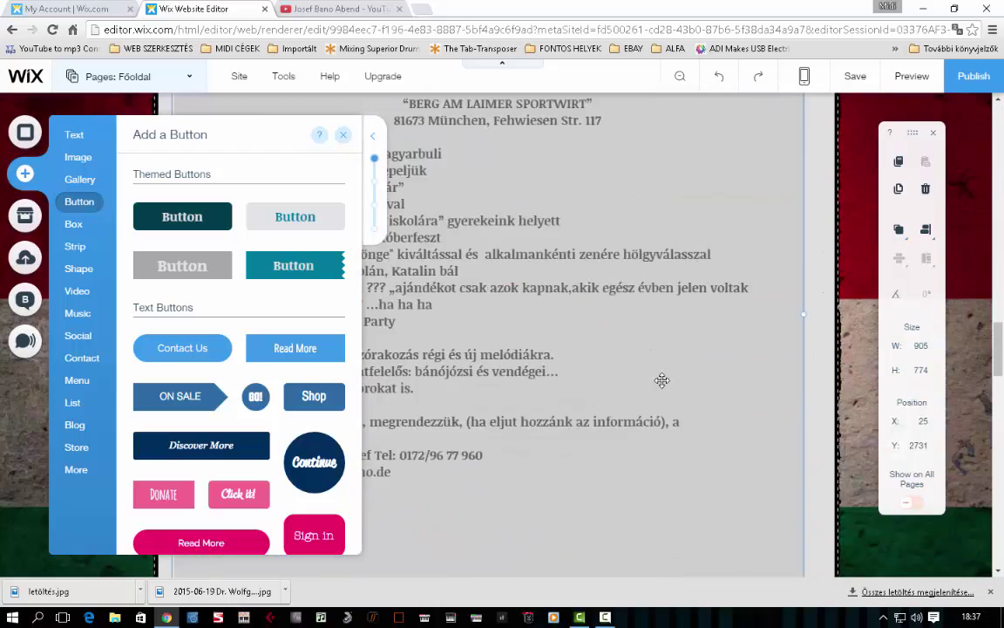
scroll(662, 380, "down", 8)
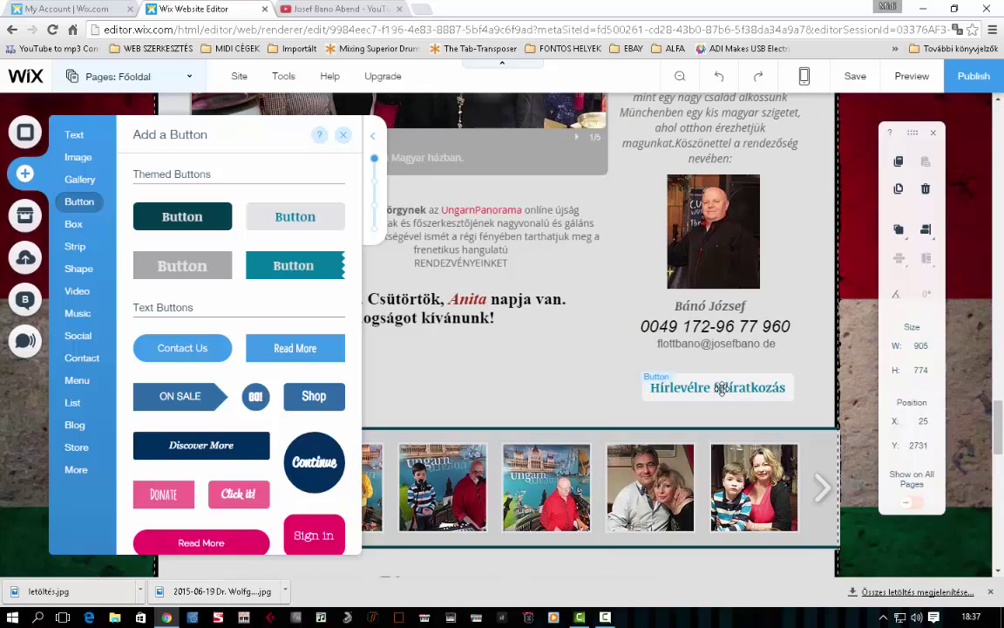
left_click(721, 388)
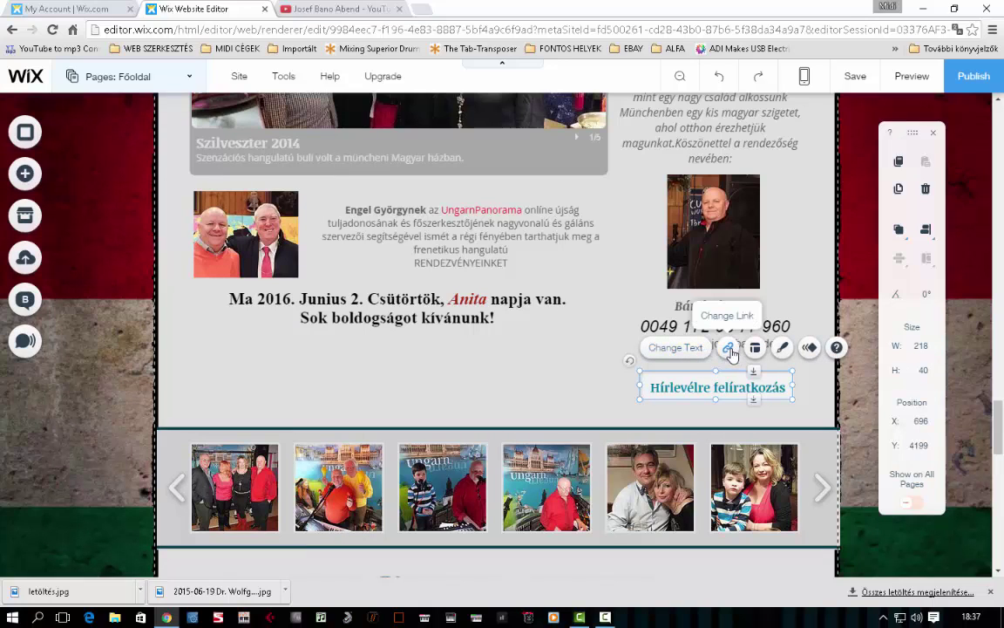
left_click(728, 349)
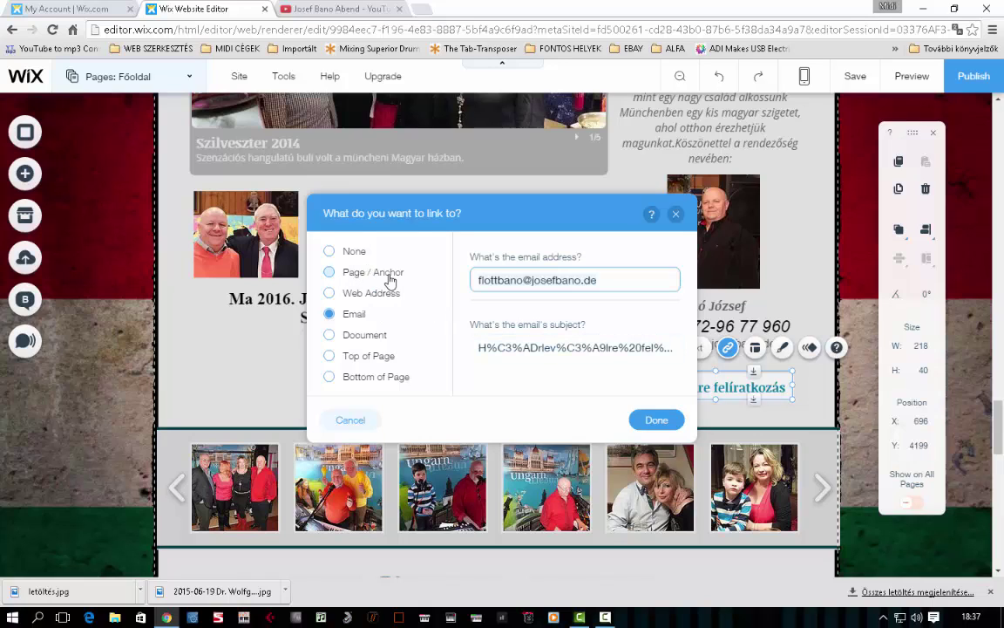
left_click(678, 214)
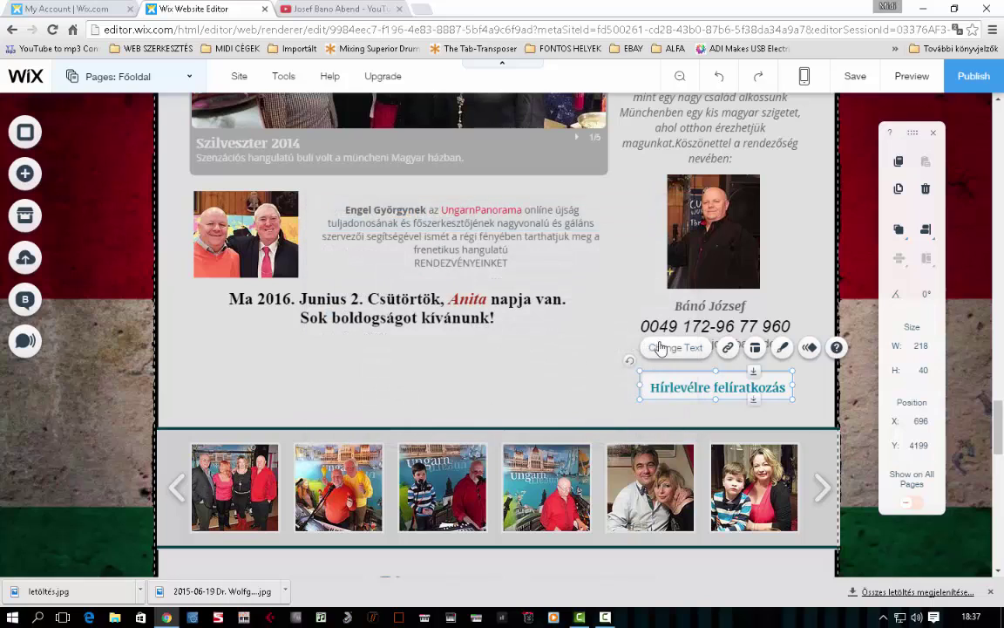
left_click(547, 373)
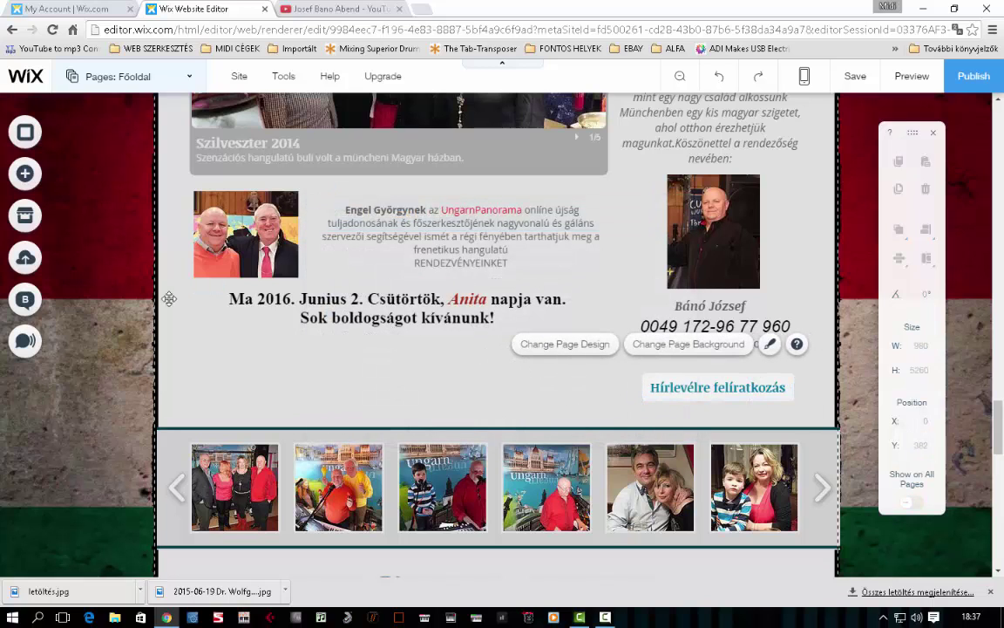
- Open the media library for adding images to the photo slider below the newsletter button and find the party photos
scroll(240, 348, "down", 1)
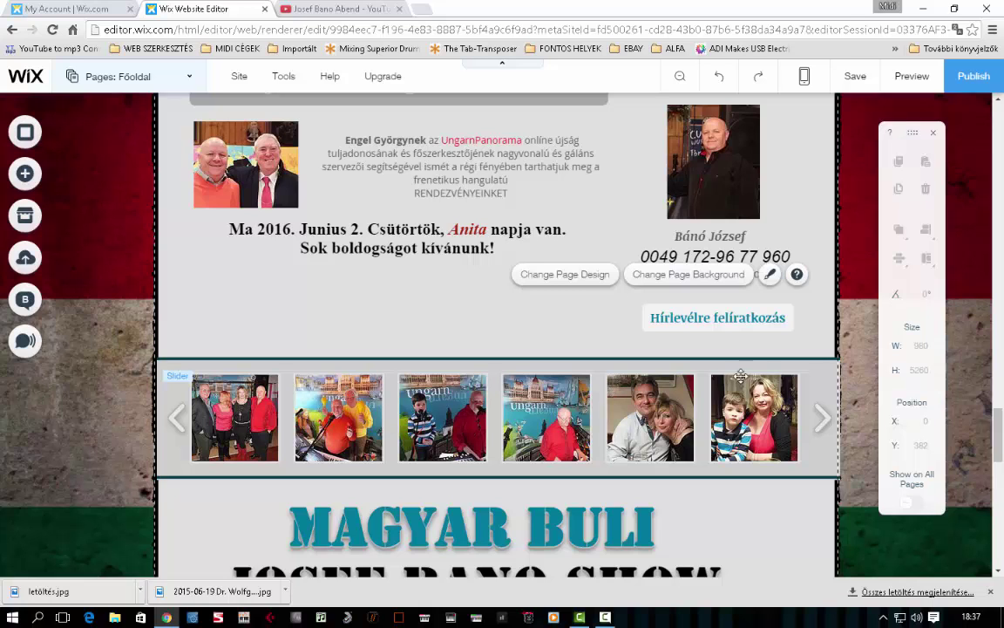
left_click(471, 411)
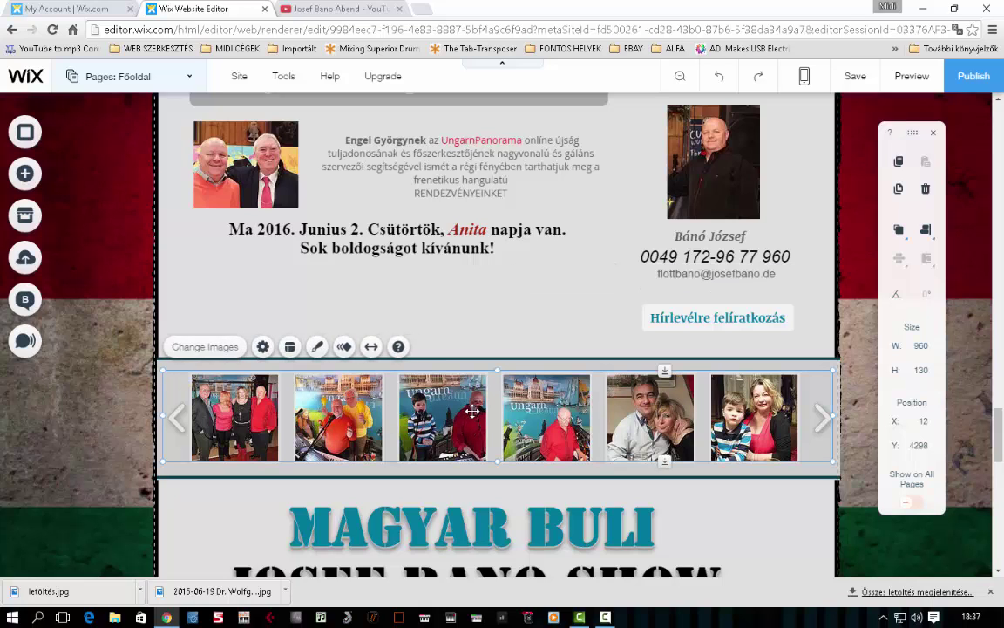
left_click(179, 345)
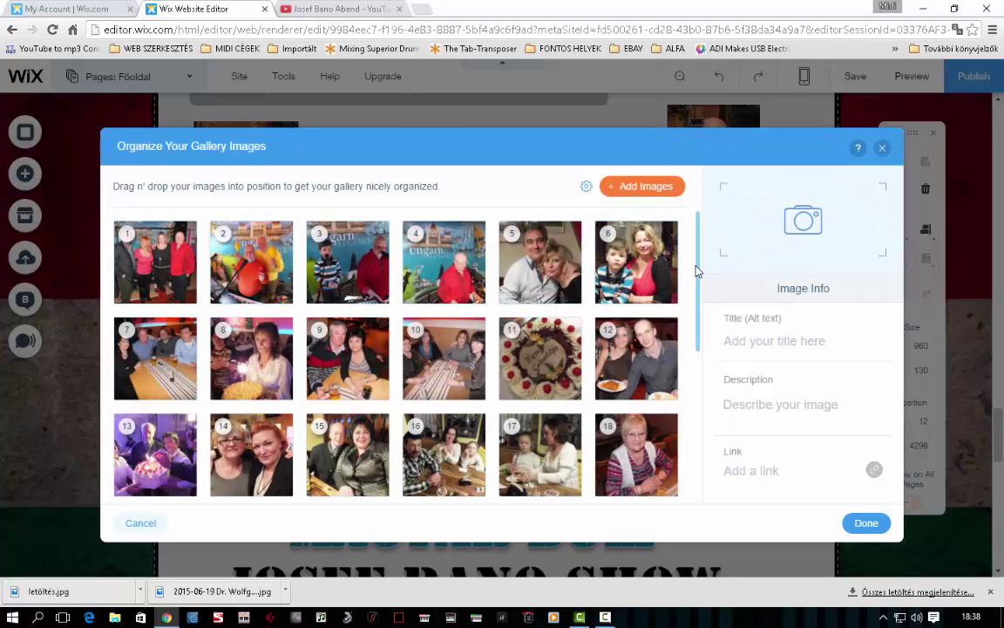
left_click_drag(699, 276, 662, 195)
left_click(662, 195)
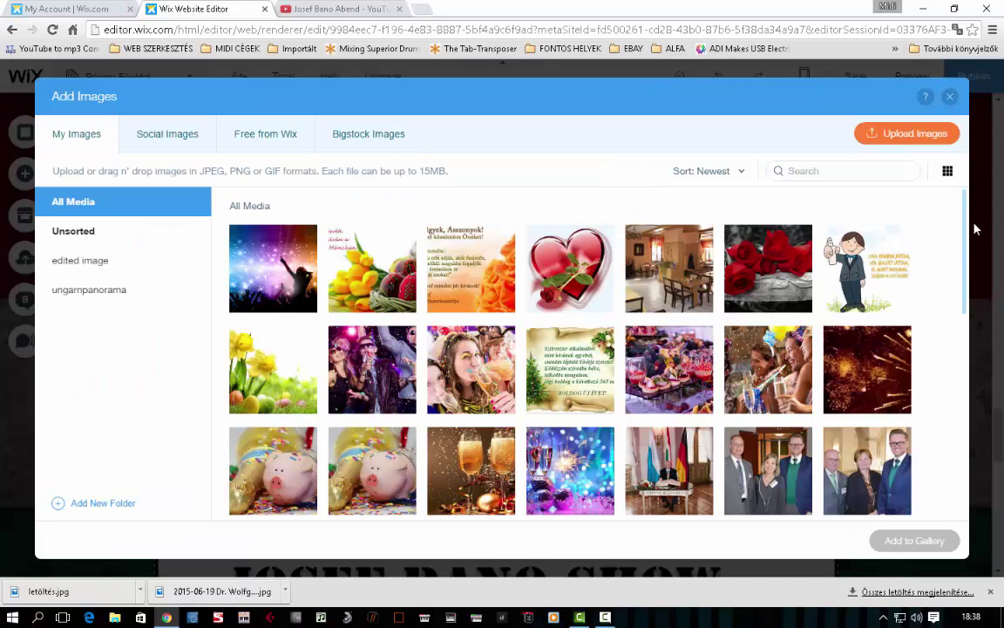
left_click_drag(967, 195, 965, 326)
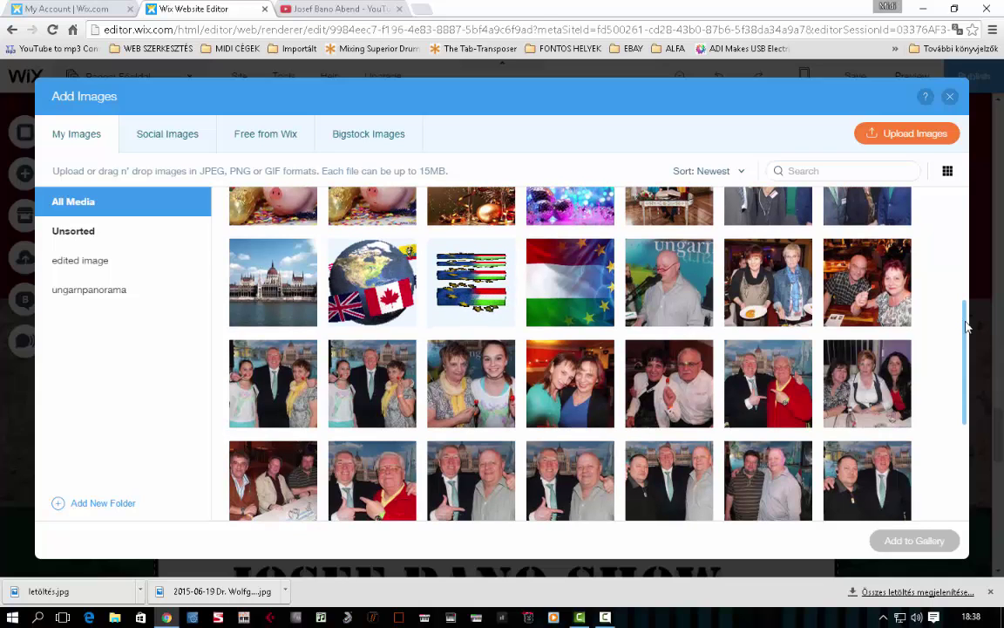
- Add 15 party photos to the slider: the full row of seven, six from the row below and the last two from the row above
left_click(273, 384)
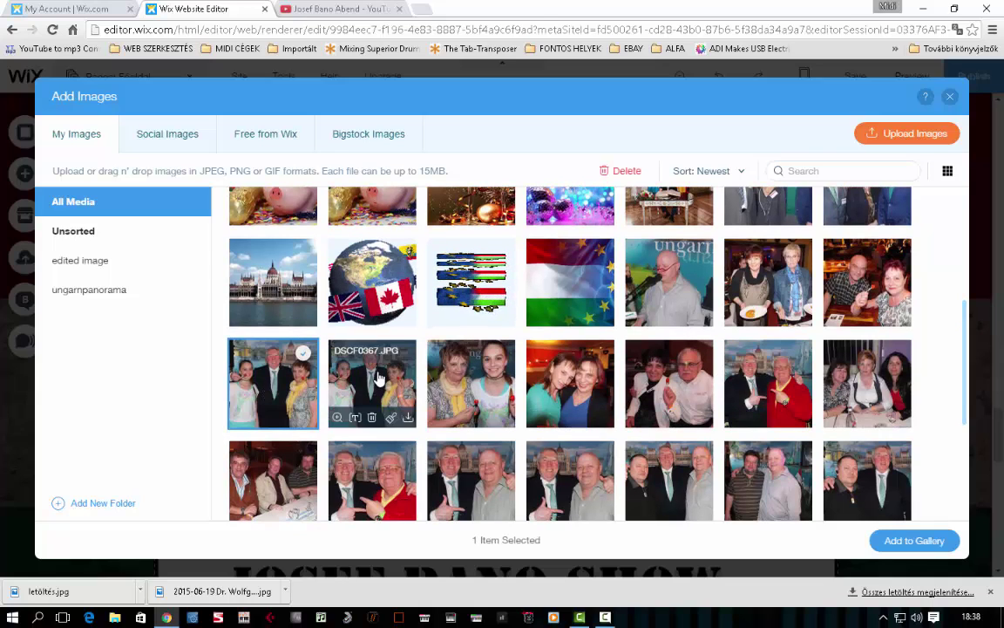
left_click(381, 381)
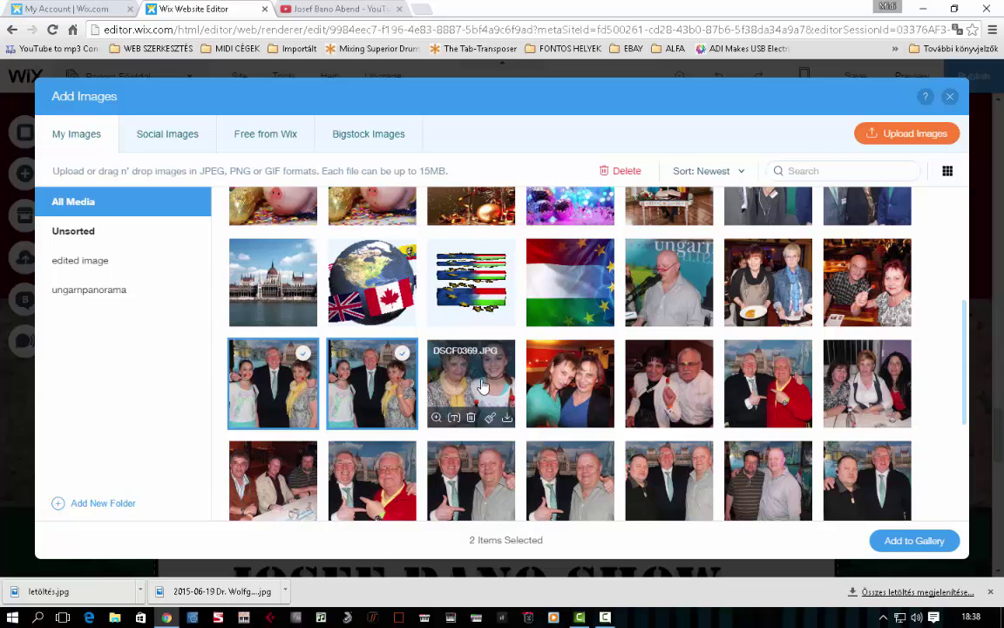
left_click(468, 387)
left_click(568, 384)
left_click(679, 380)
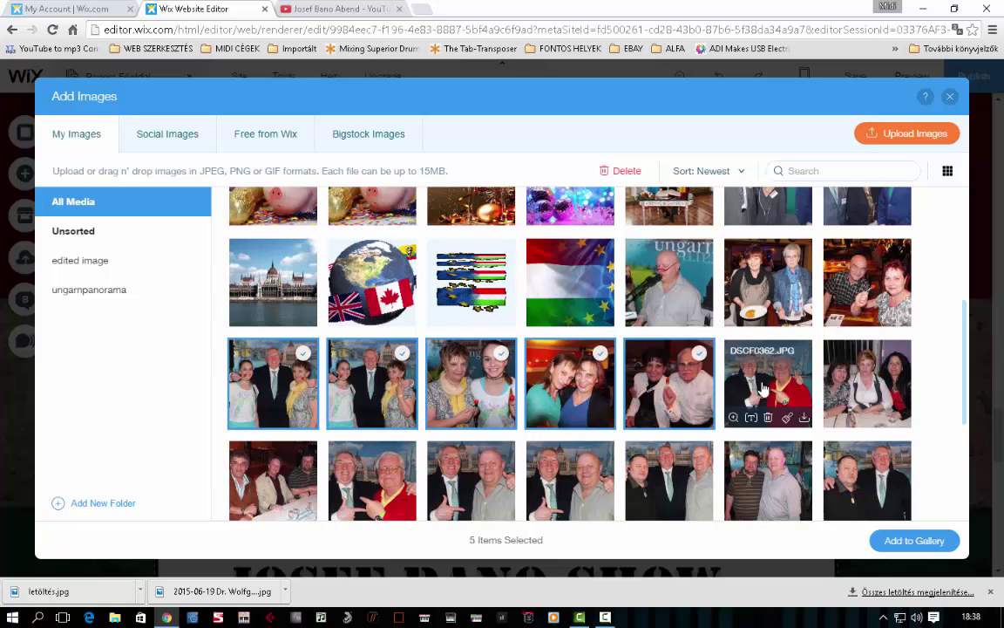
left_click(767, 383)
left_click(866, 383)
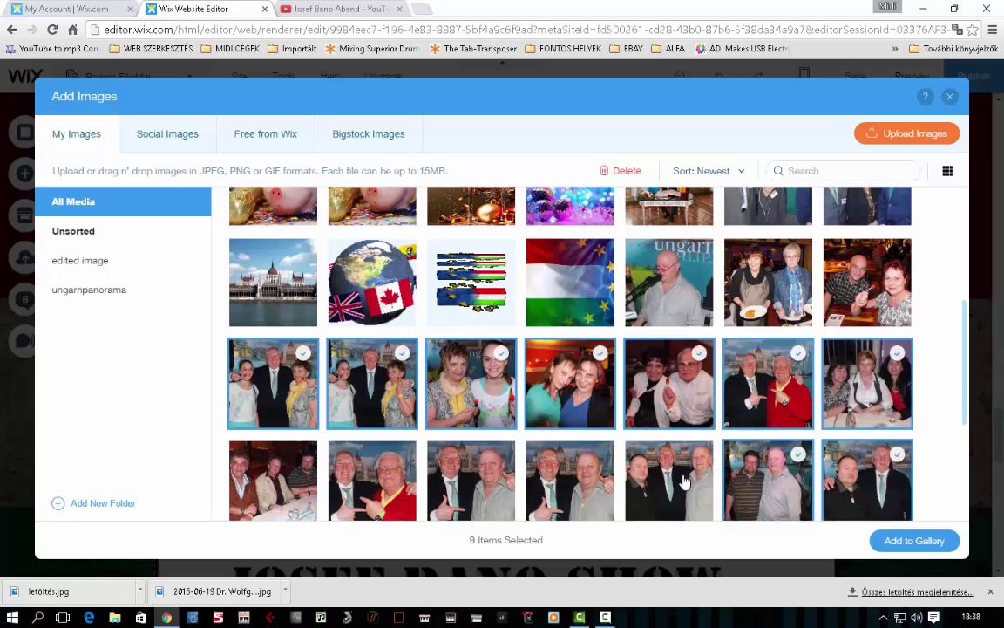
left_click(780, 484)
left_click(669, 481)
left_click(571, 479)
left_click(389, 481)
left_click(273, 475)
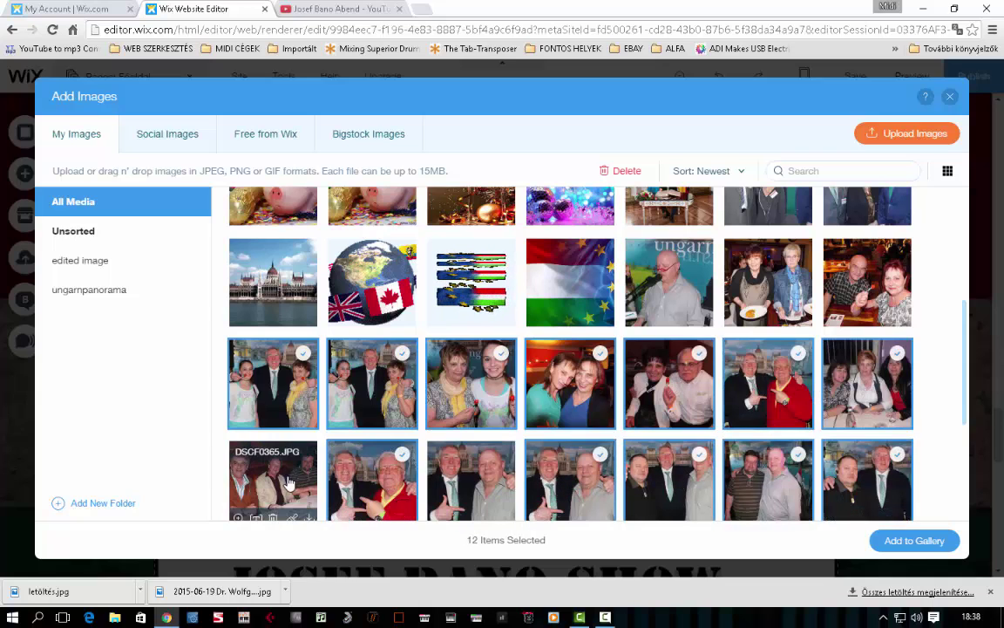
left_click(867, 280)
left_click(782, 288)
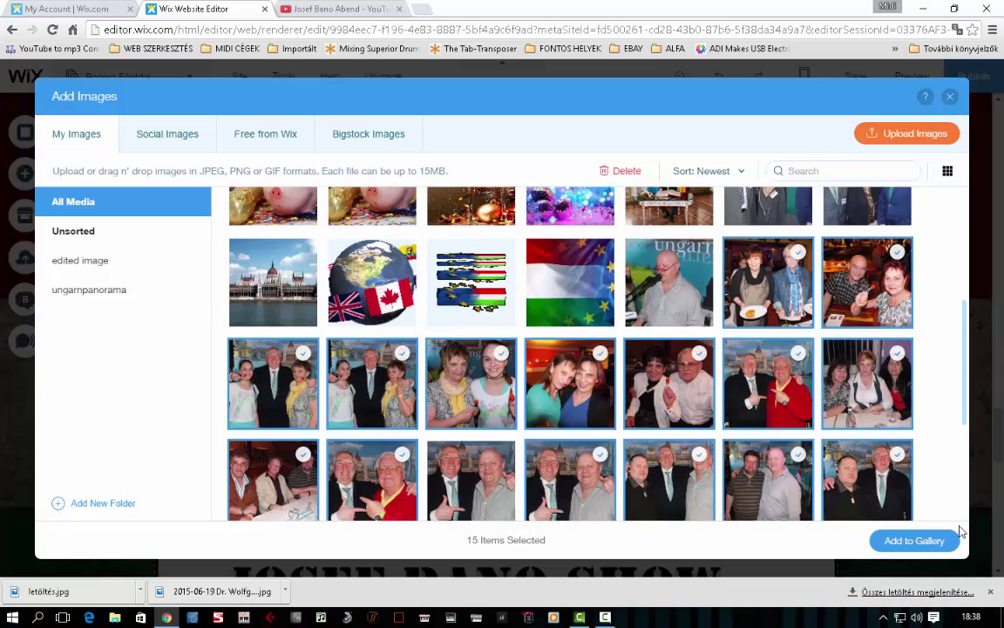
left_click(909, 541)
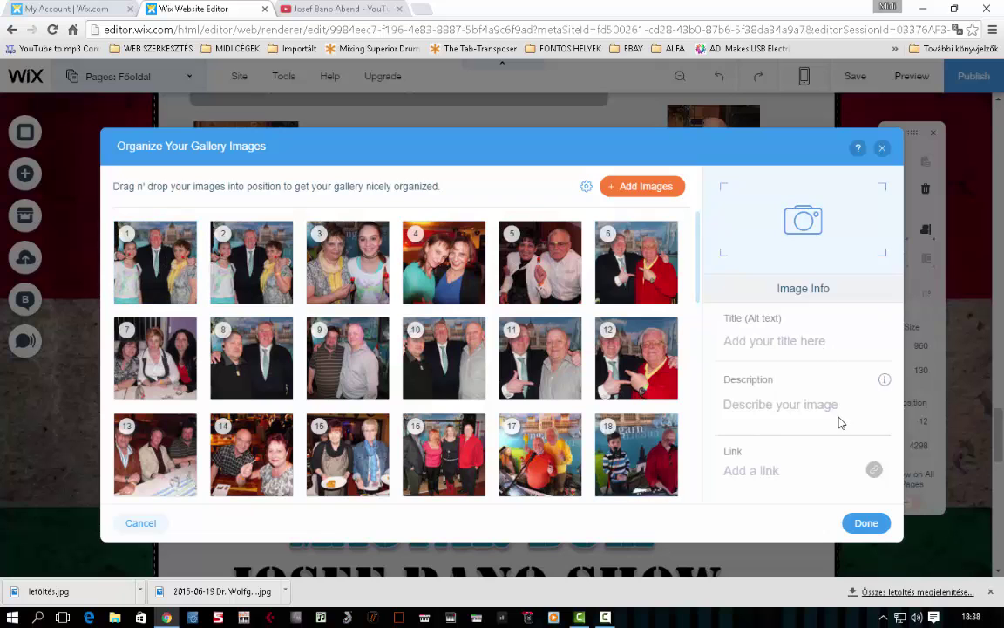
left_click(863, 527)
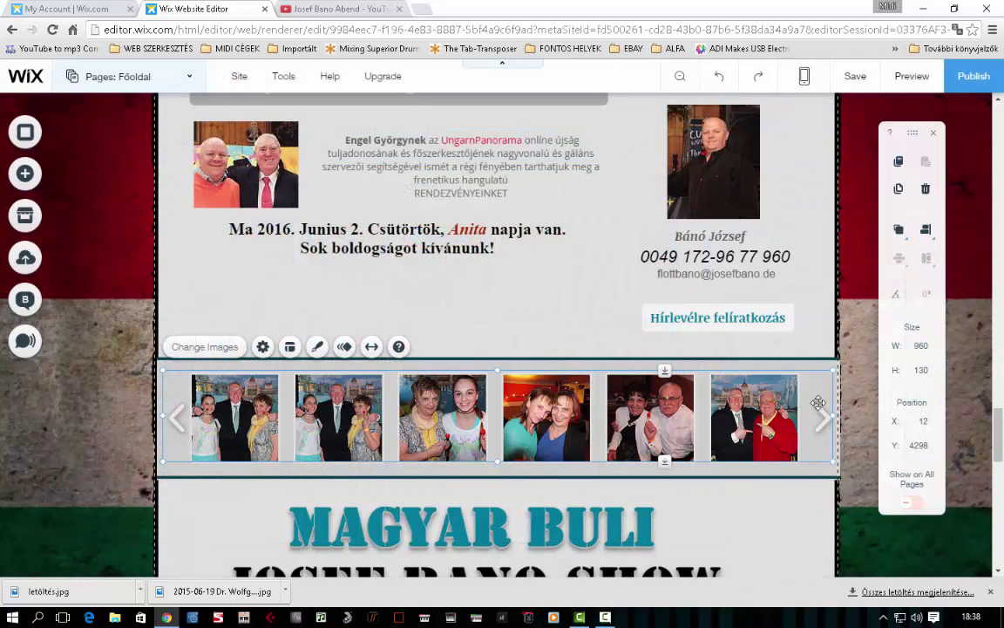
- Open the Videók page for editing and look through its captioned videos
scroll(735, 496, "down", 2)
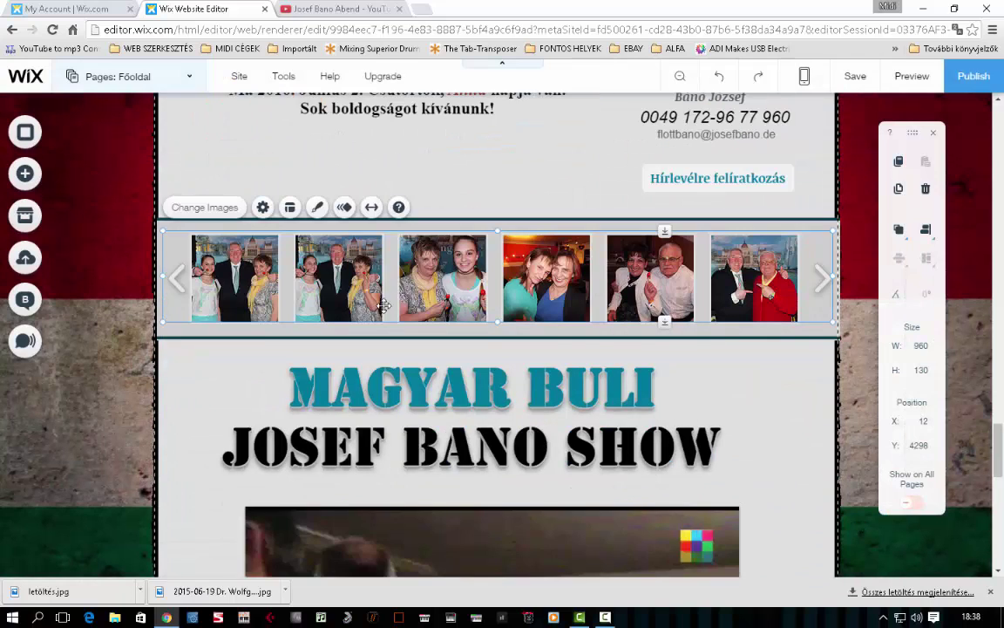
scroll(814, 405, "down", 5)
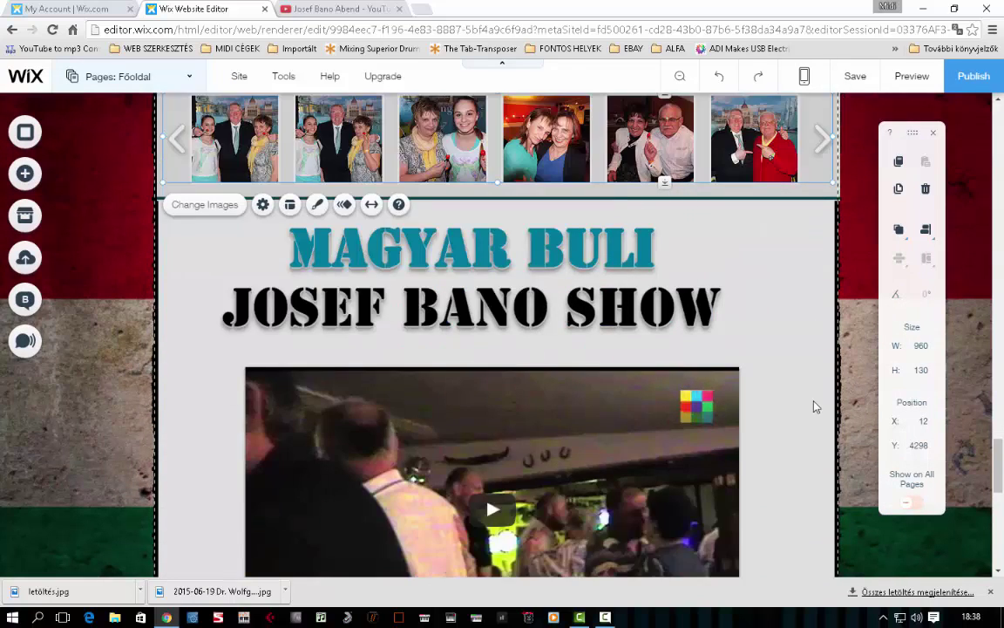
scroll(662, 359, "up", 15)
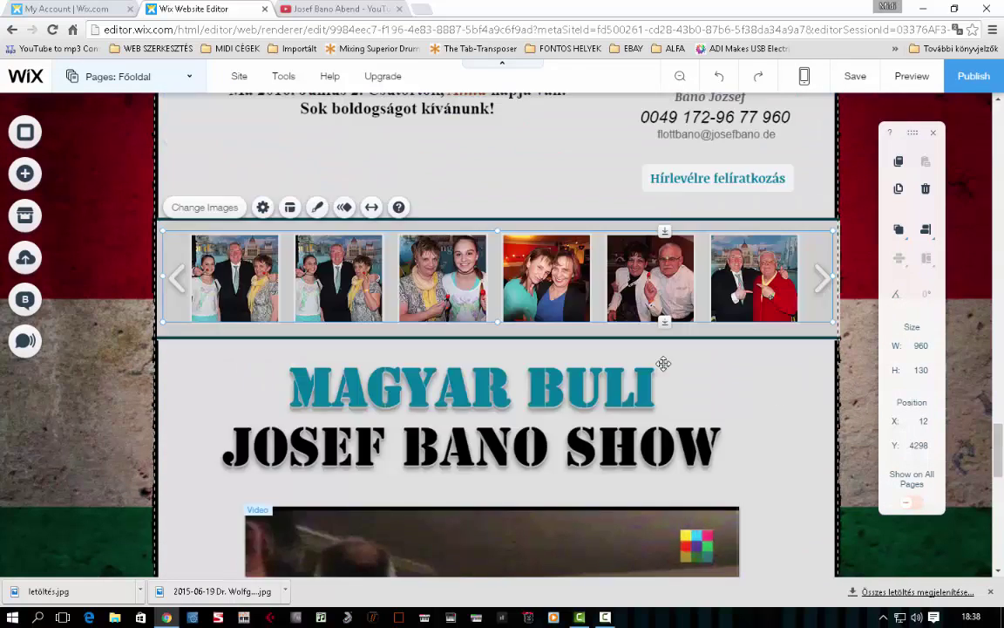
scroll(661, 359, "up", 10)
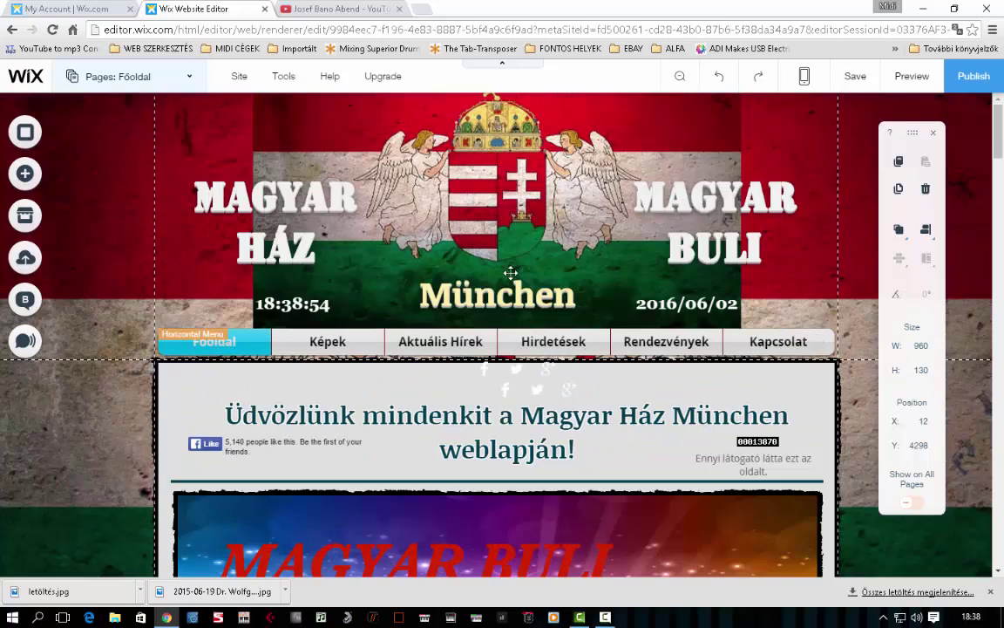
left_click(185, 77)
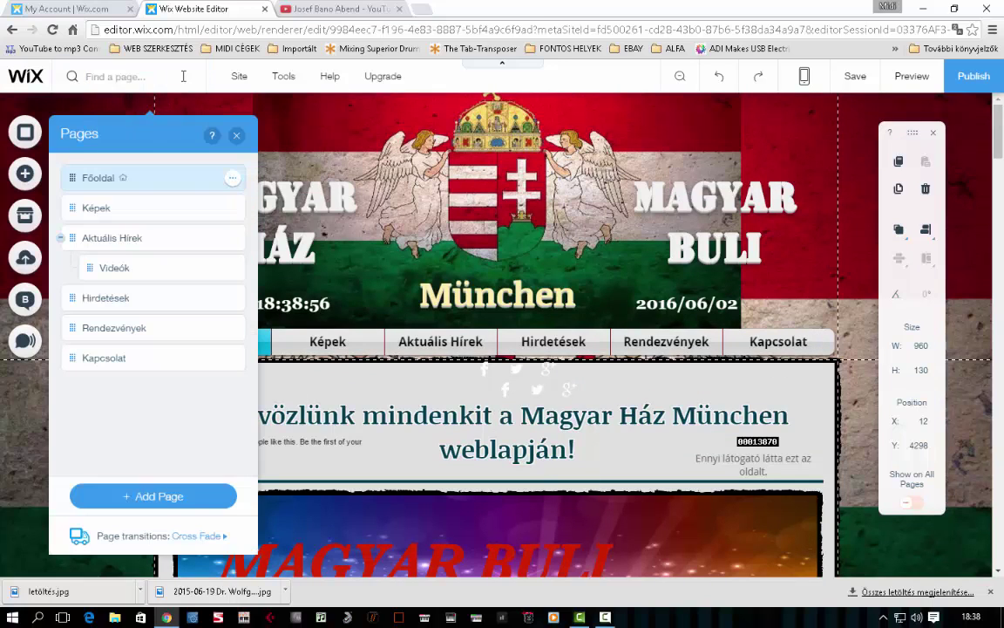
left_click(129, 271)
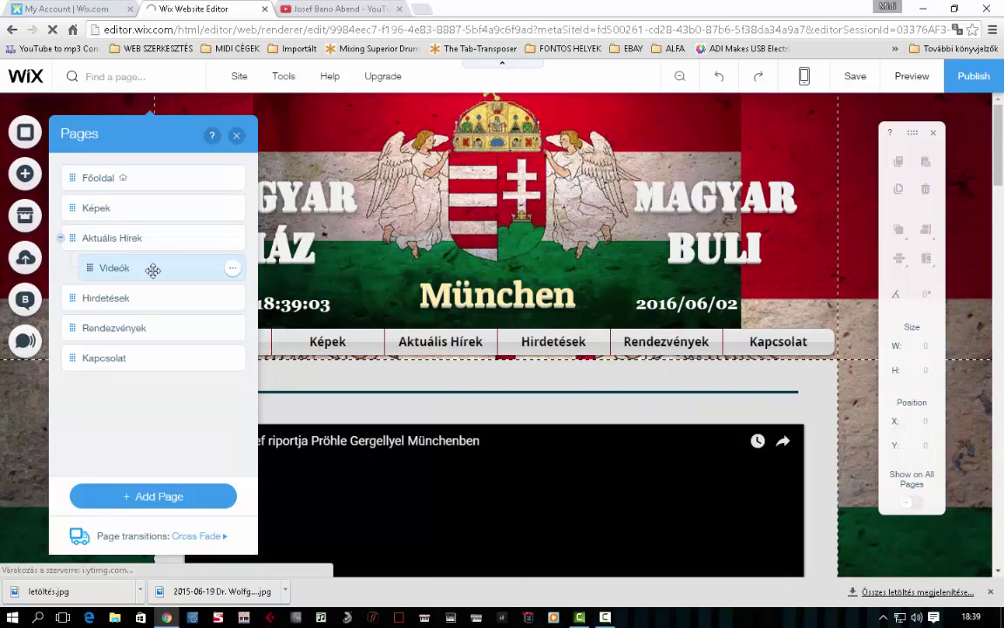
scroll(620, 424, "down", 12)
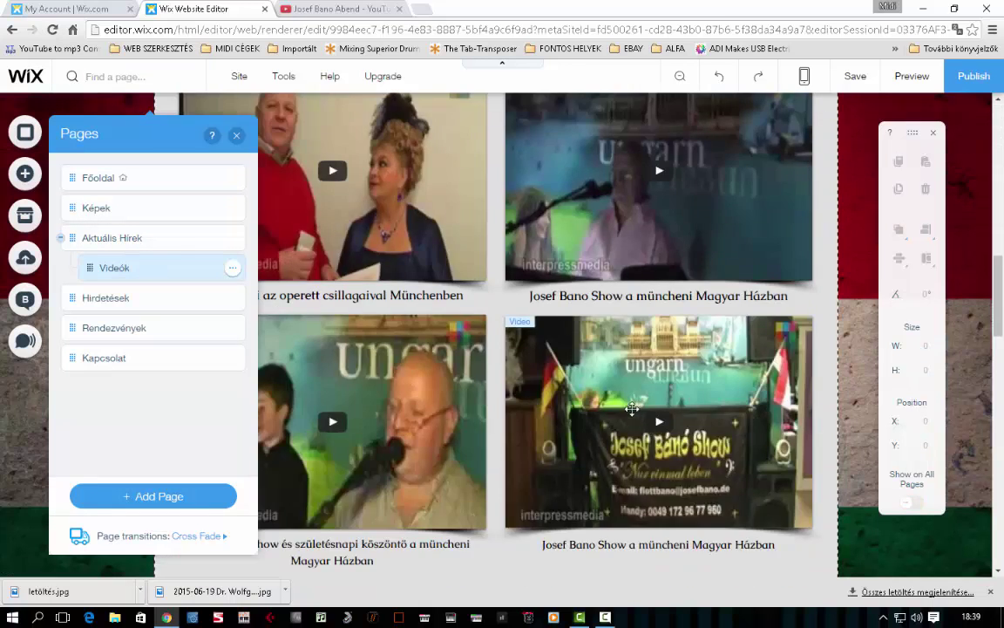
scroll(633, 415, "down", 8)
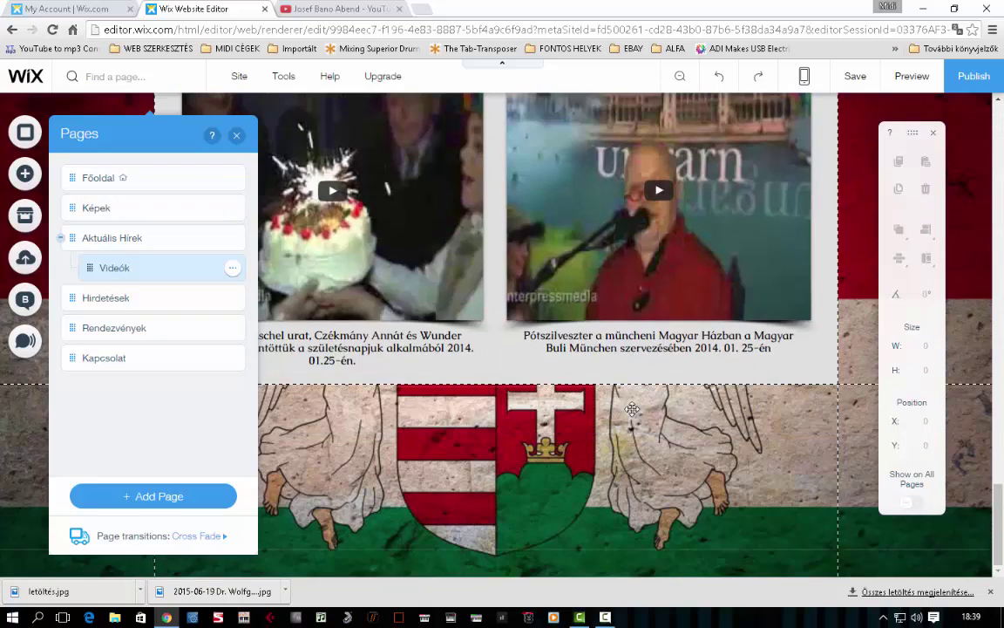
scroll(633, 414, "up", 2)
scroll(629, 406, "up", 12)
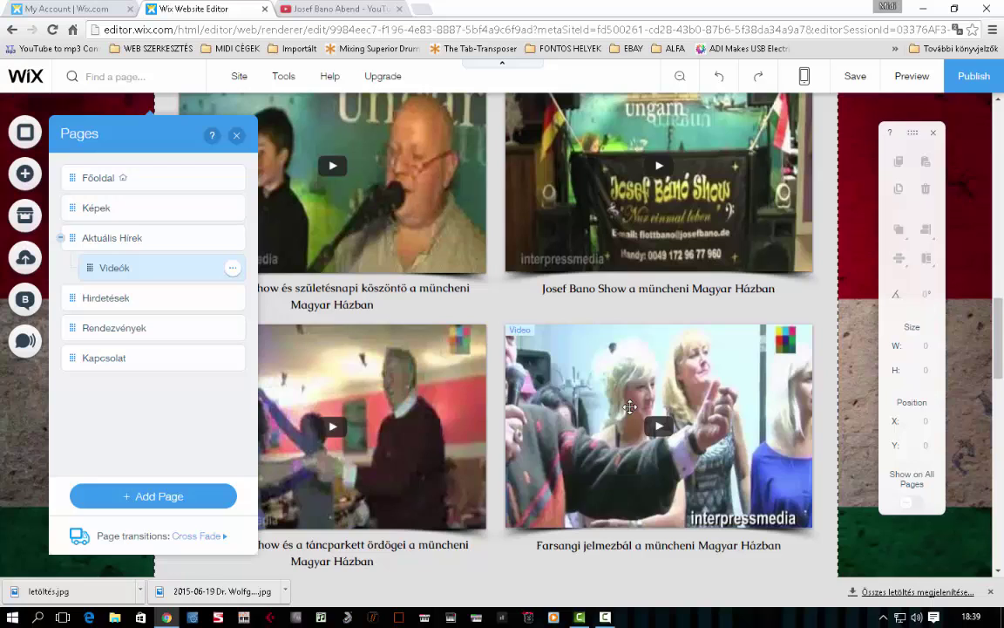
scroll(629, 407, "up", 2)
- Examine the settings of the video showing the show's black banner, including its YouTube web address
left_click(697, 341)
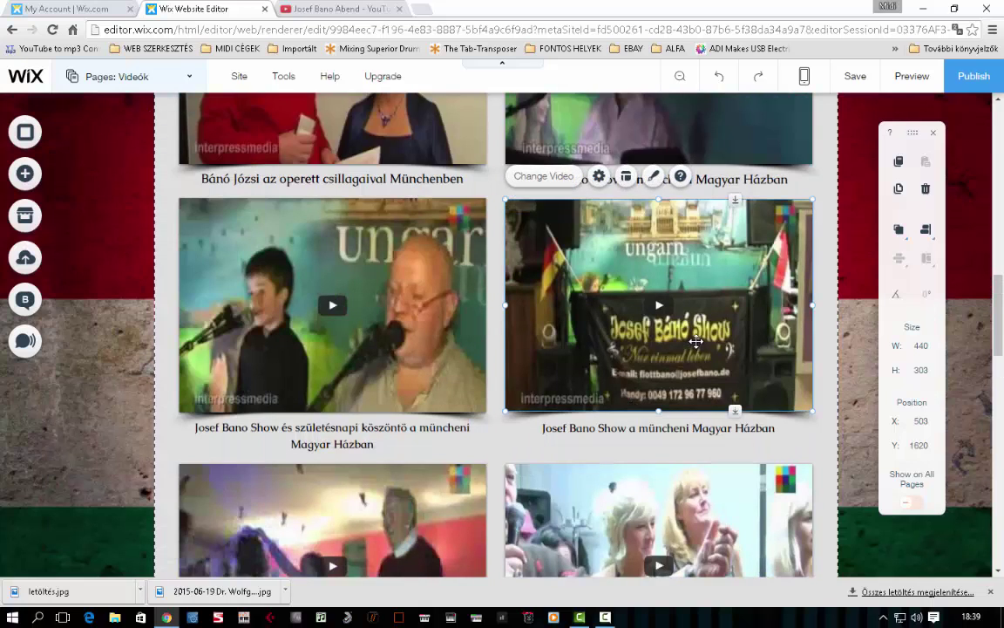
left_click(549, 177)
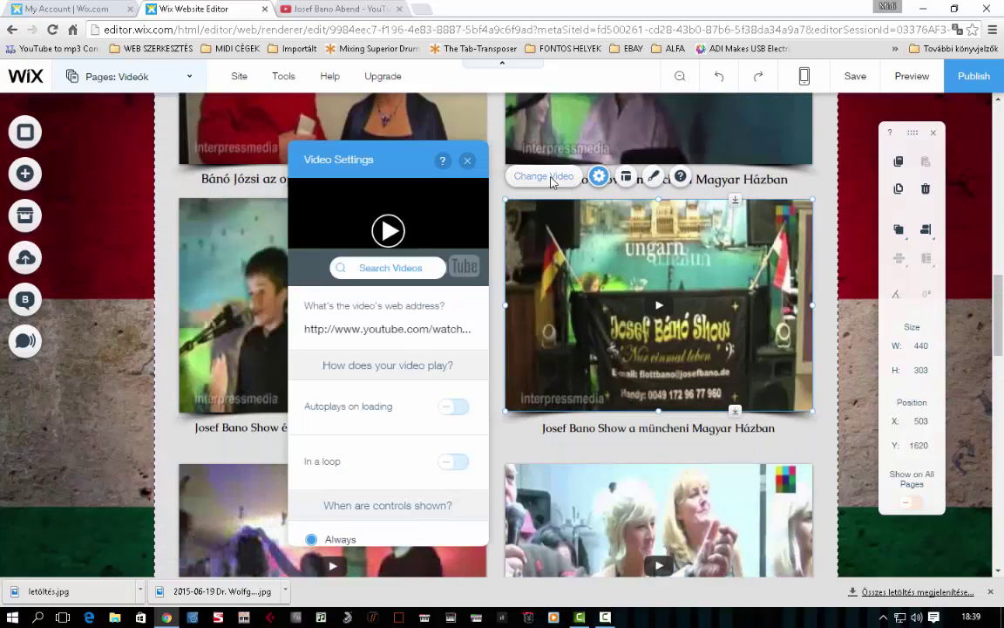
left_click(350, 328)
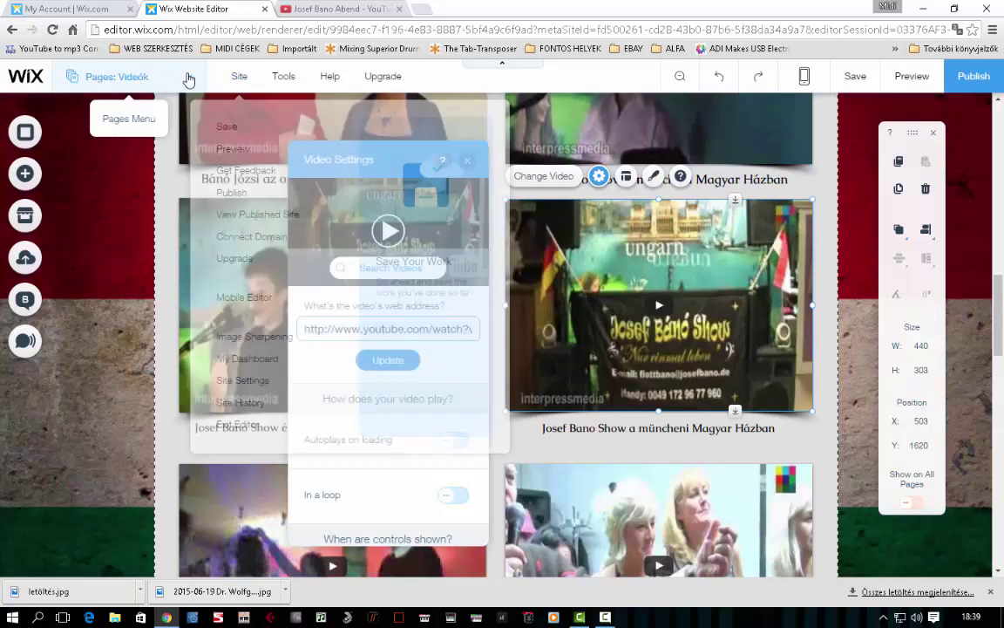
- Open the Főoldal page for editing and bring up the settings of the video below the JOSEF BANO SHOW heading
left_click(187, 76)
left_click(143, 176)
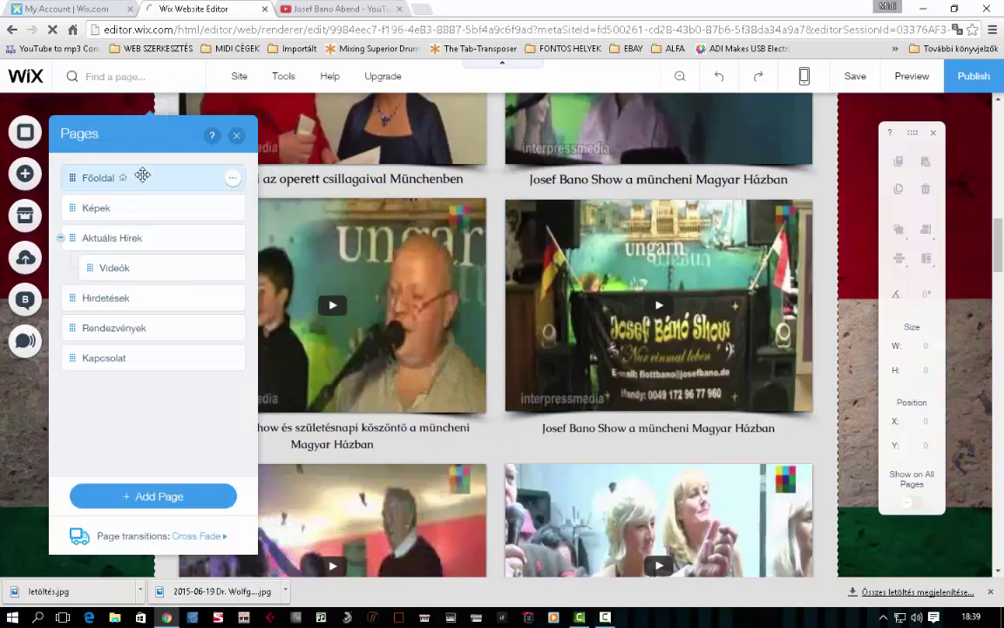
scroll(632, 303, "down", 5)
scroll(632, 302, "down", 15)
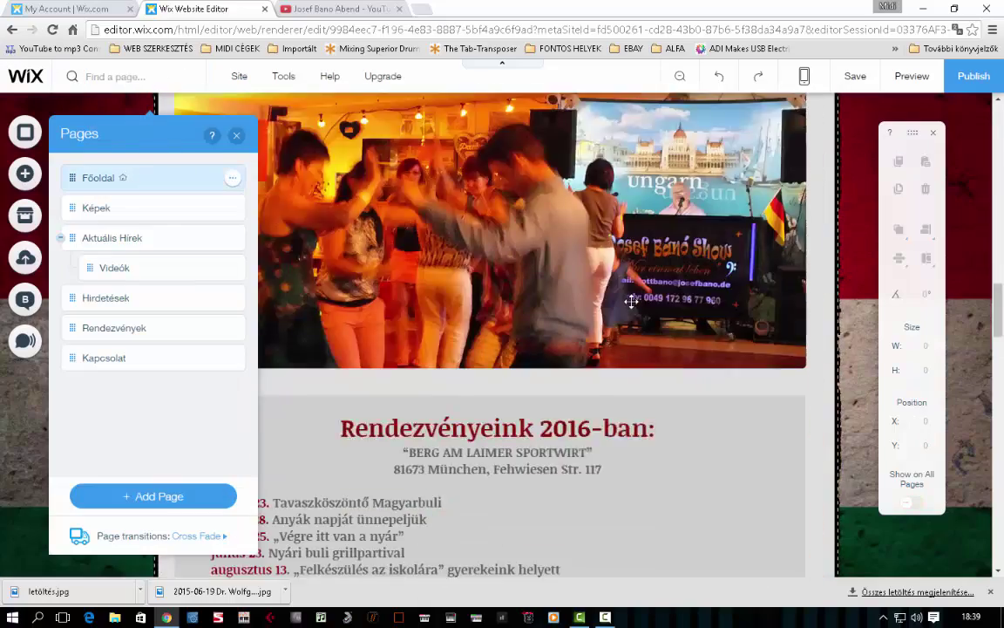
scroll(631, 302, "up", 3)
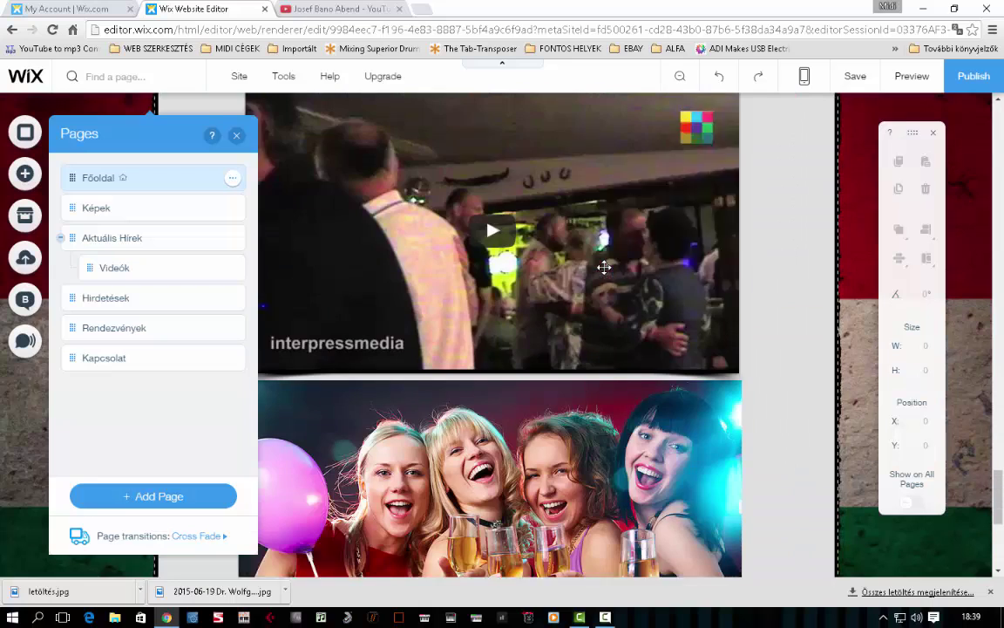
left_click(600, 267)
left_click(336, 132)
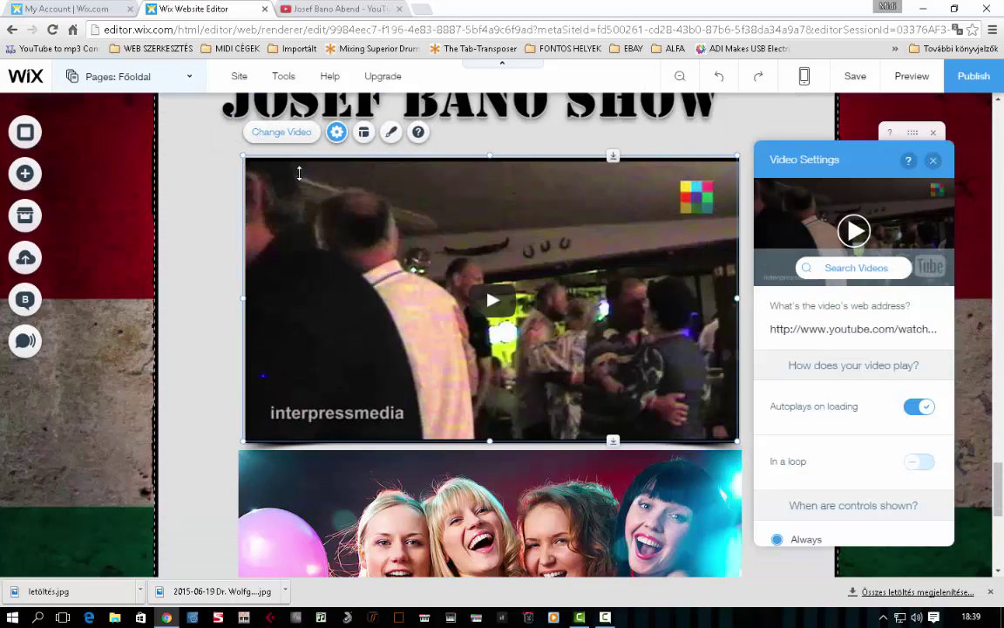
- Try to replace the Főoldal video's web address with the copied YouTube address, then close its settings
left_click(768, 329)
type("http://www.youtube.com/watch?v=j8zbkTPC7rI")
left_click(854, 360)
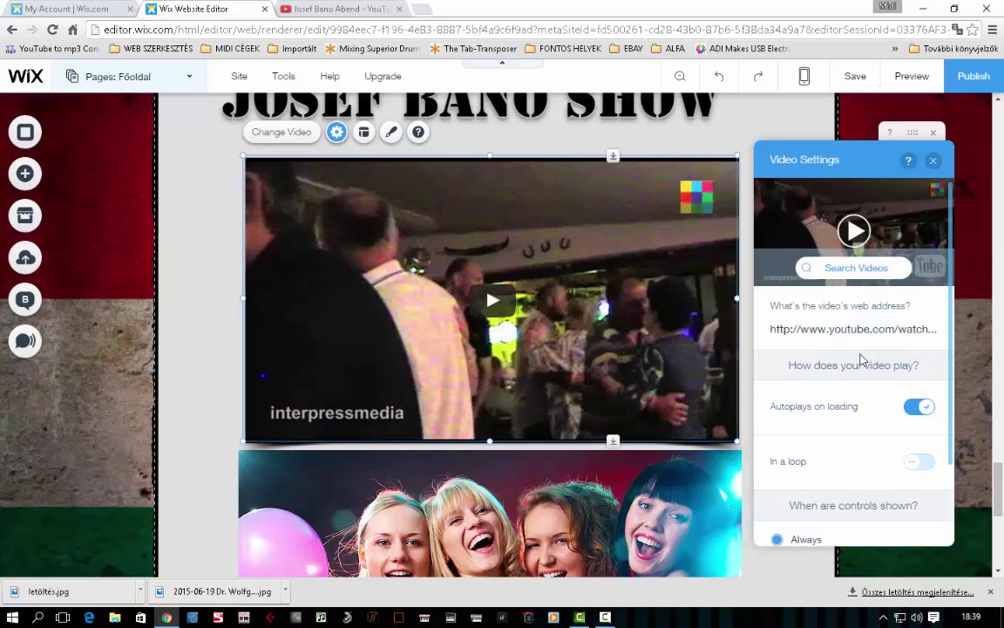
left_click(771, 330)
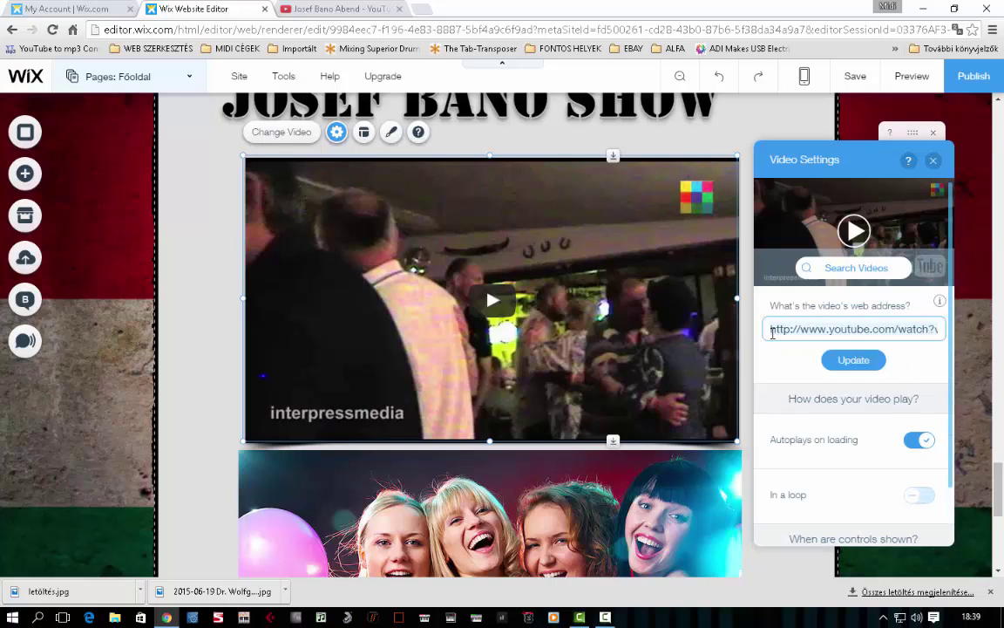
left_click_drag(814, 333, 340, 170)
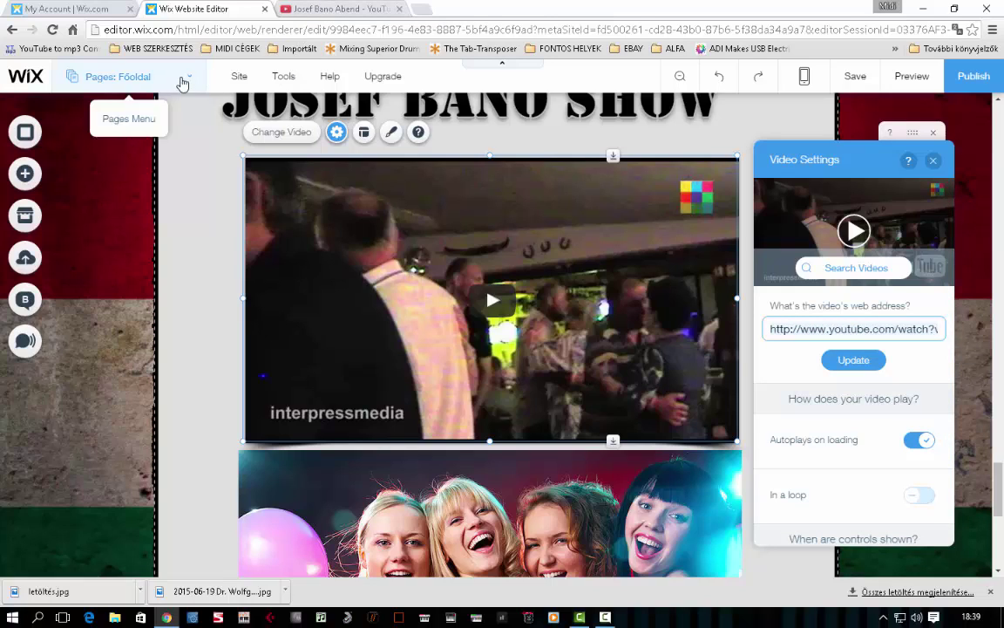
left_click(932, 159)
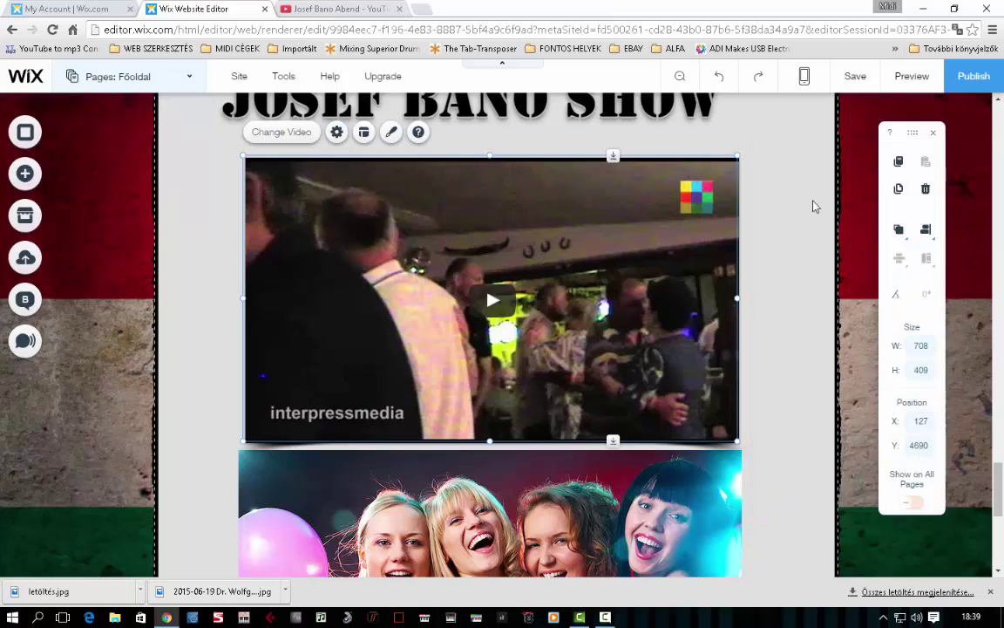
- On the Videók page, copy the full YouTube web address from the settings of the video showing the show's black banner
left_click(191, 81)
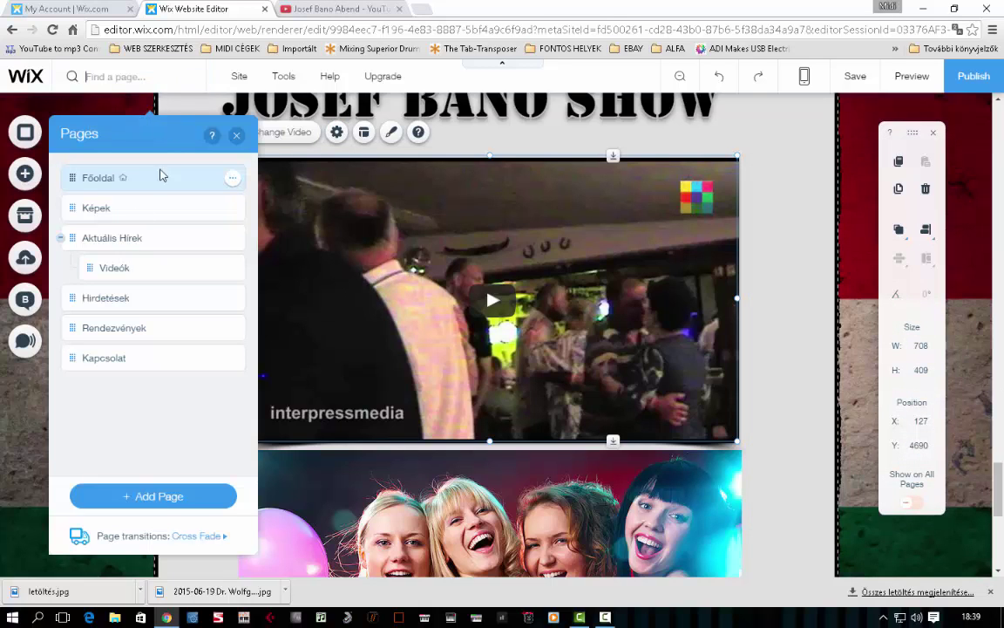
left_click(132, 269)
scroll(663, 383, "down", 10)
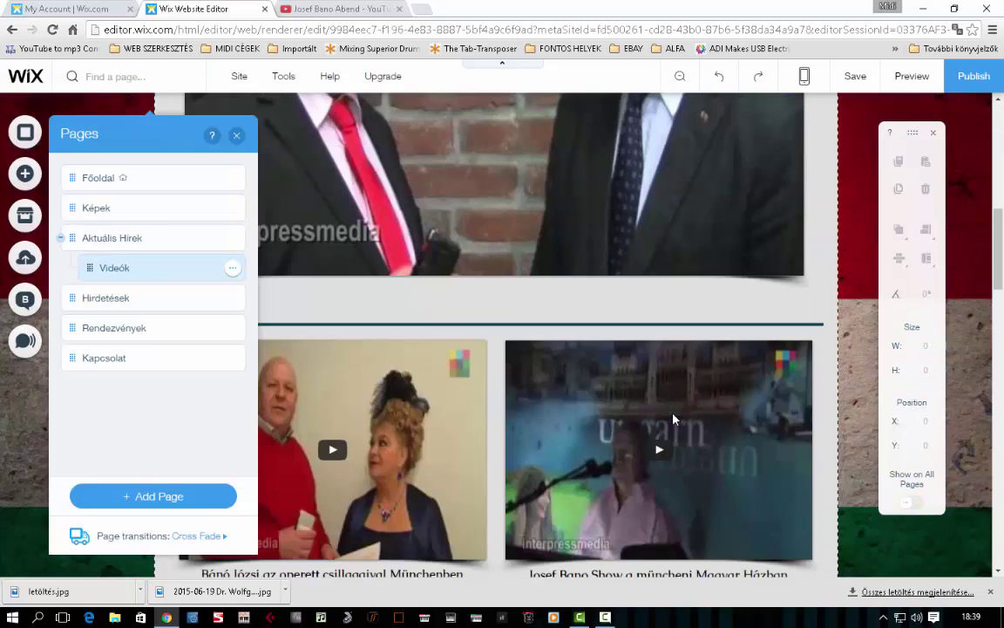
scroll(673, 419, "down", 5)
left_click(699, 341)
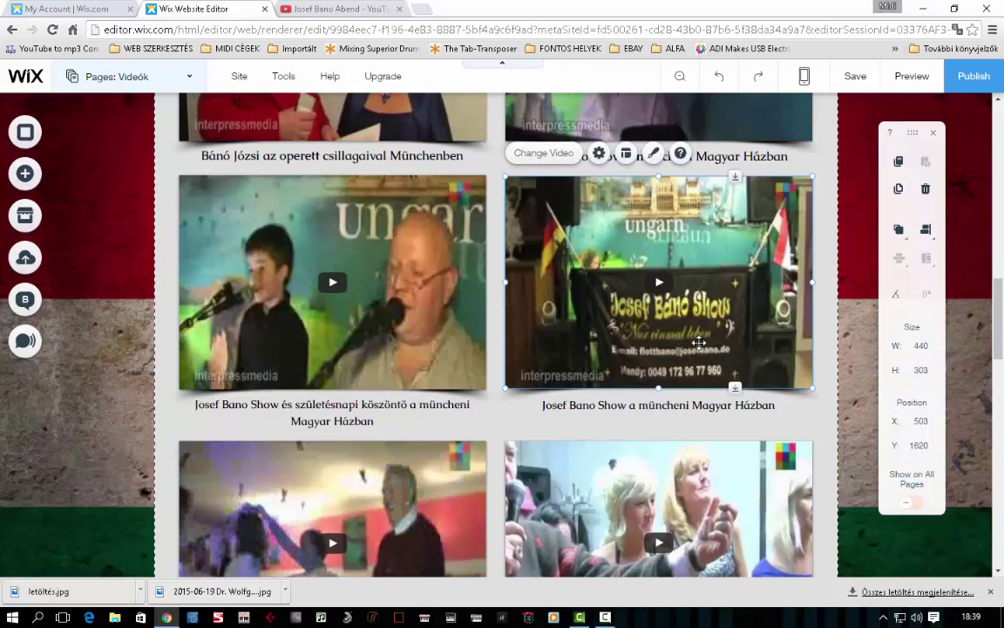
left_click(537, 155)
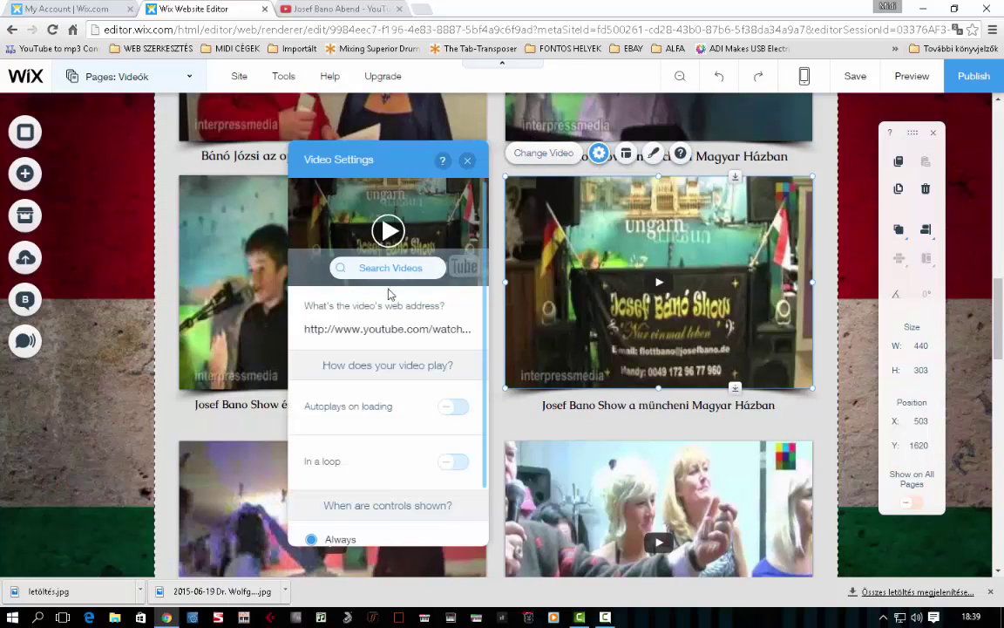
left_click(364, 331)
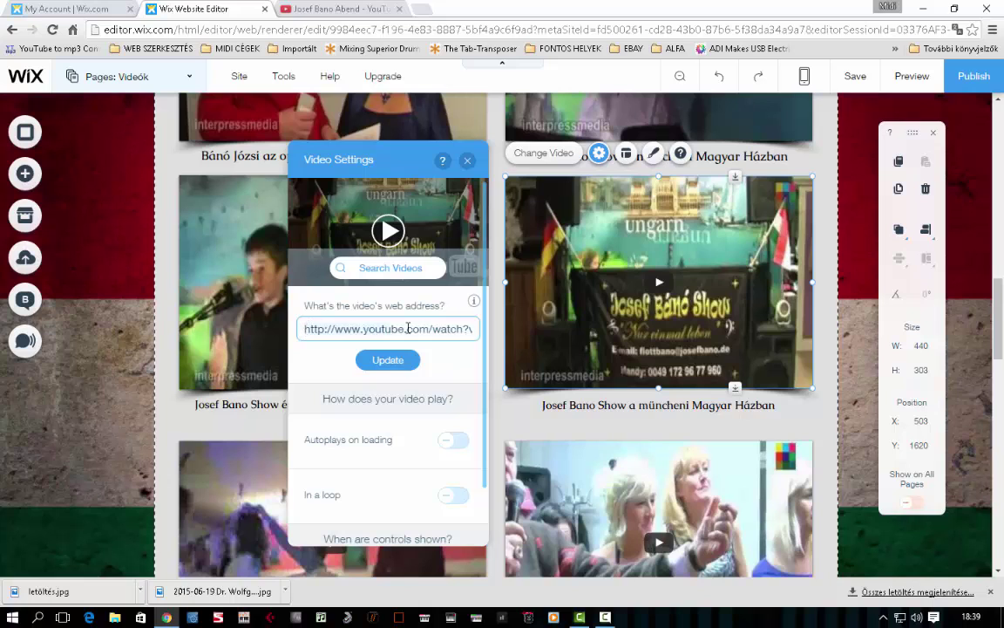
type("http://www.youtube.com/watch?v=zBk8kYPC7iY")
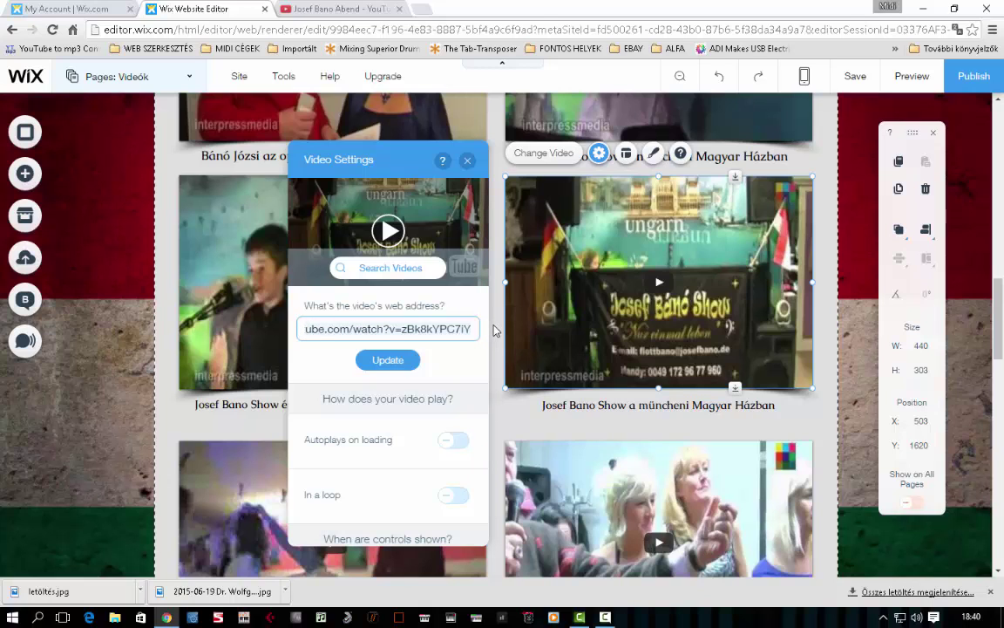
left_click(356, 11)
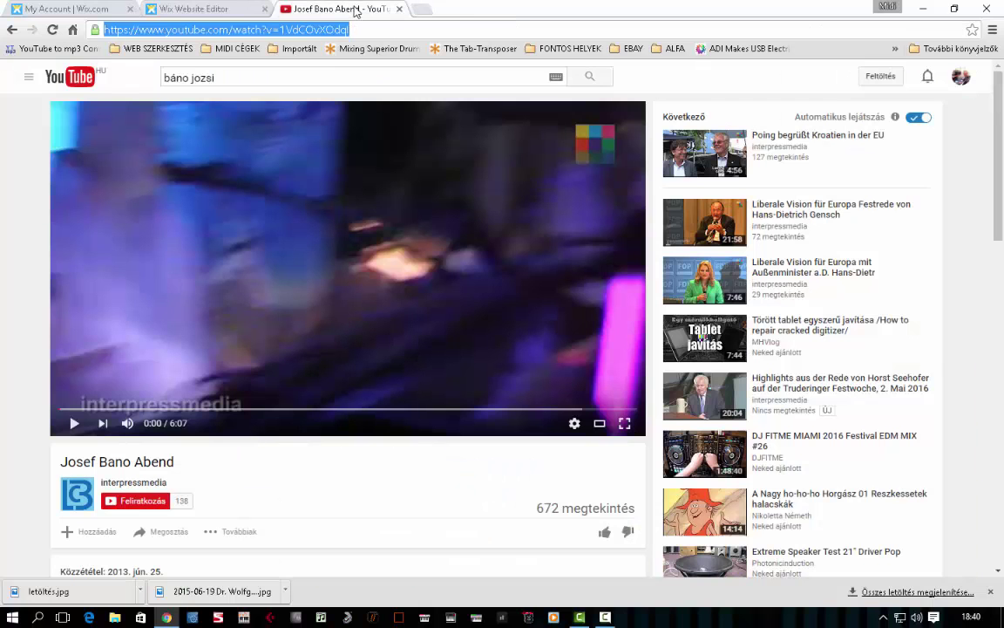
type("http://www.youtube.com/watch?v=zBk8kYPC7iY")
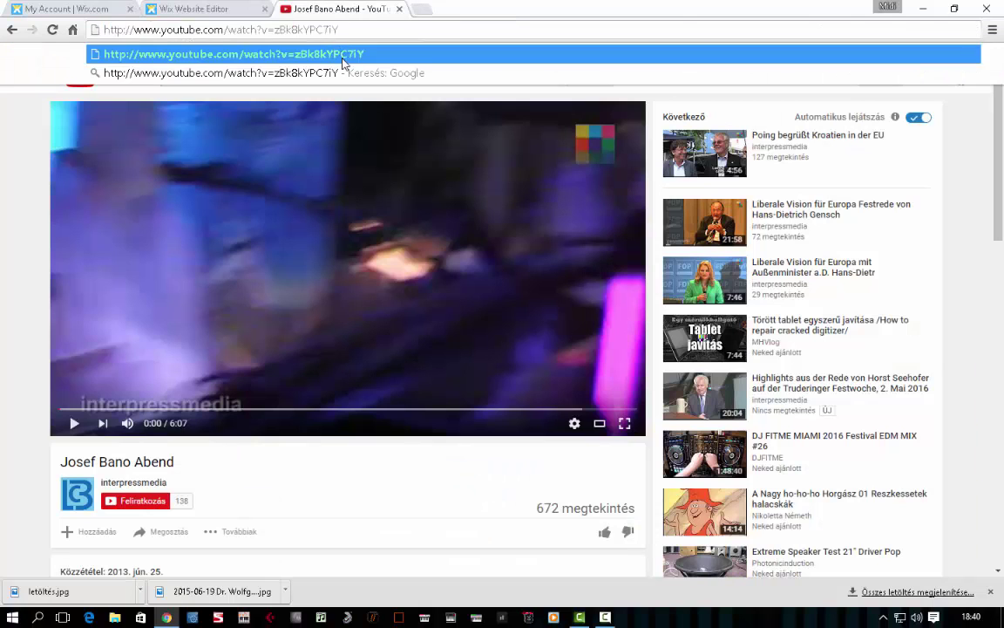
key("Return")
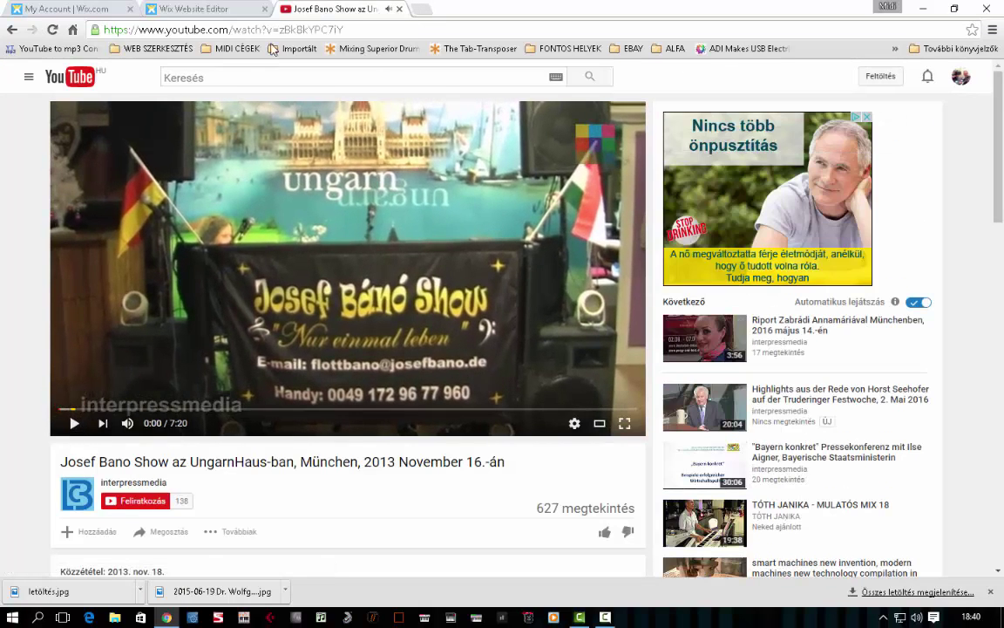
left_click_drag(353, 29, 103, 26)
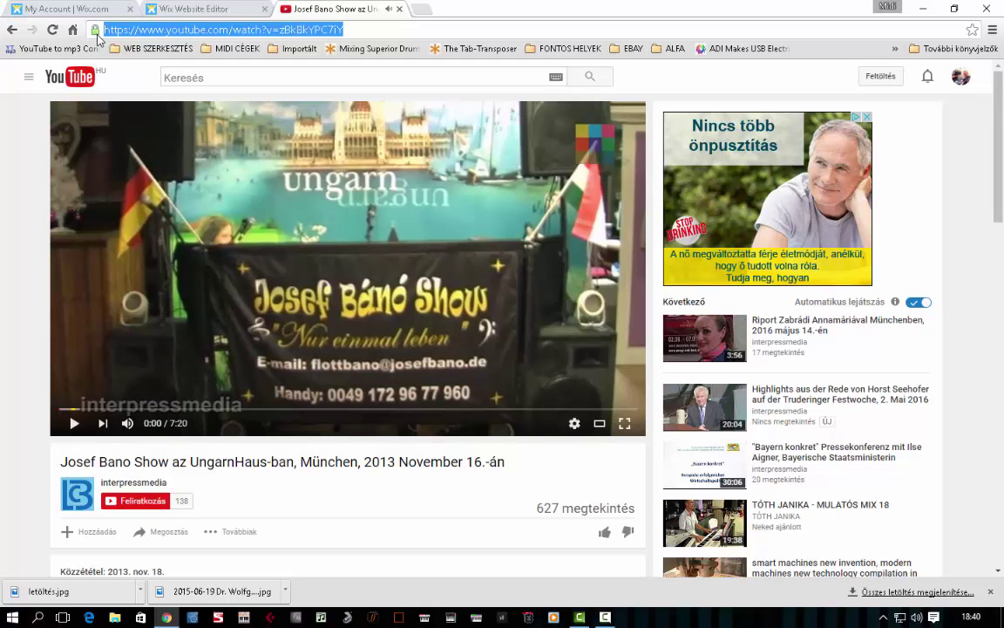
left_click(178, 6)
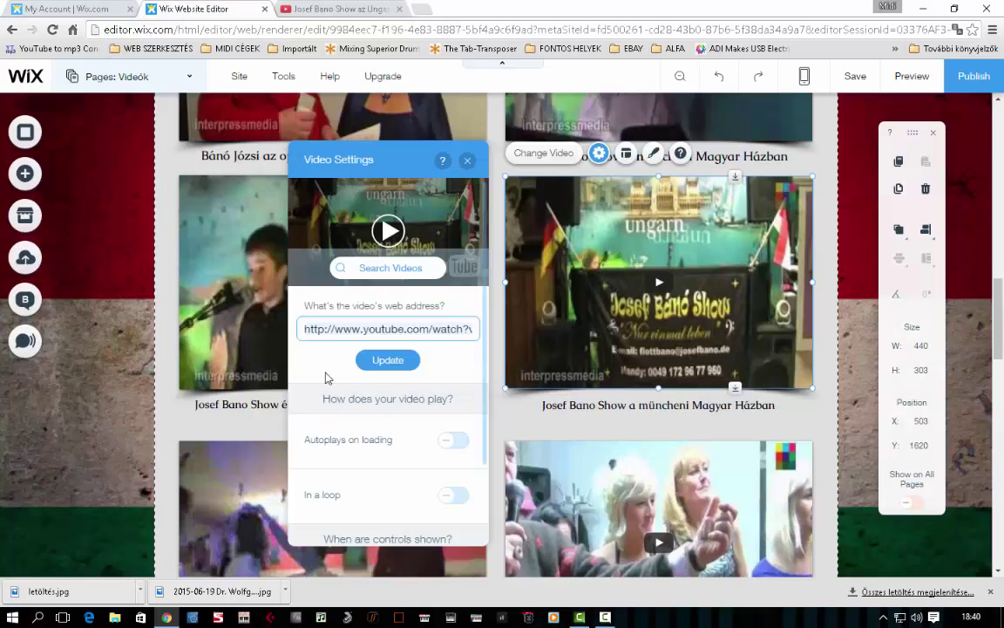
left_click(467, 162)
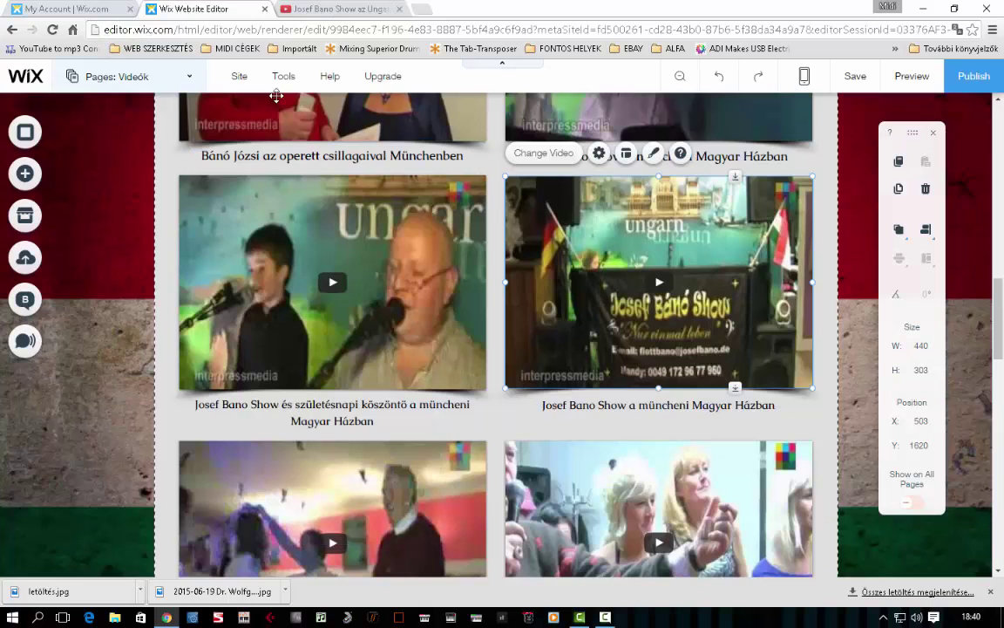
- Return to the Főoldal page and open the settings of its video below the JOSEF BANO SHOW heading
left_click(193, 79)
left_click(140, 183)
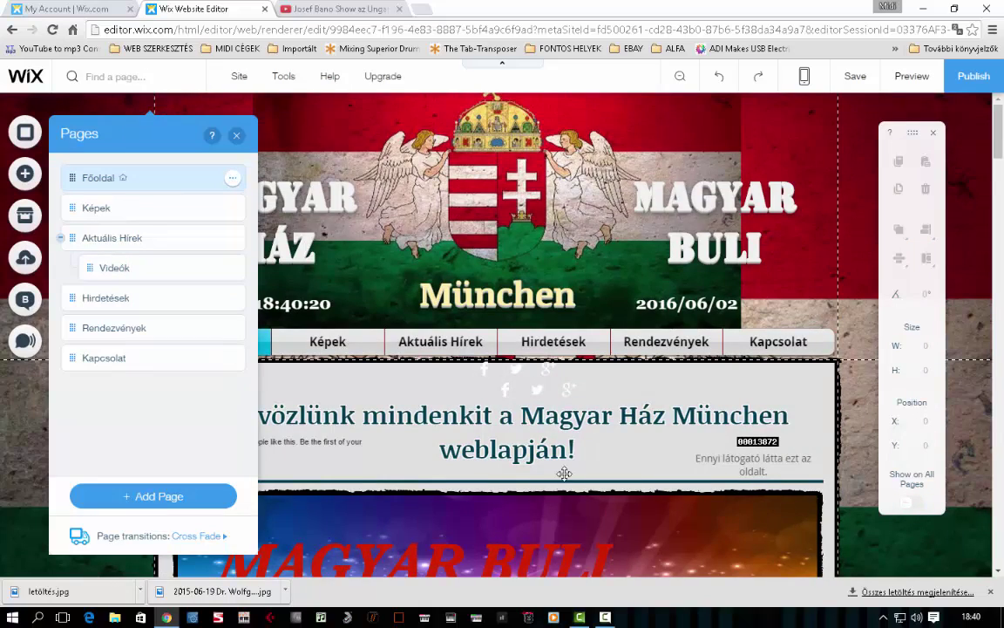
scroll(564, 473, "down", 15)
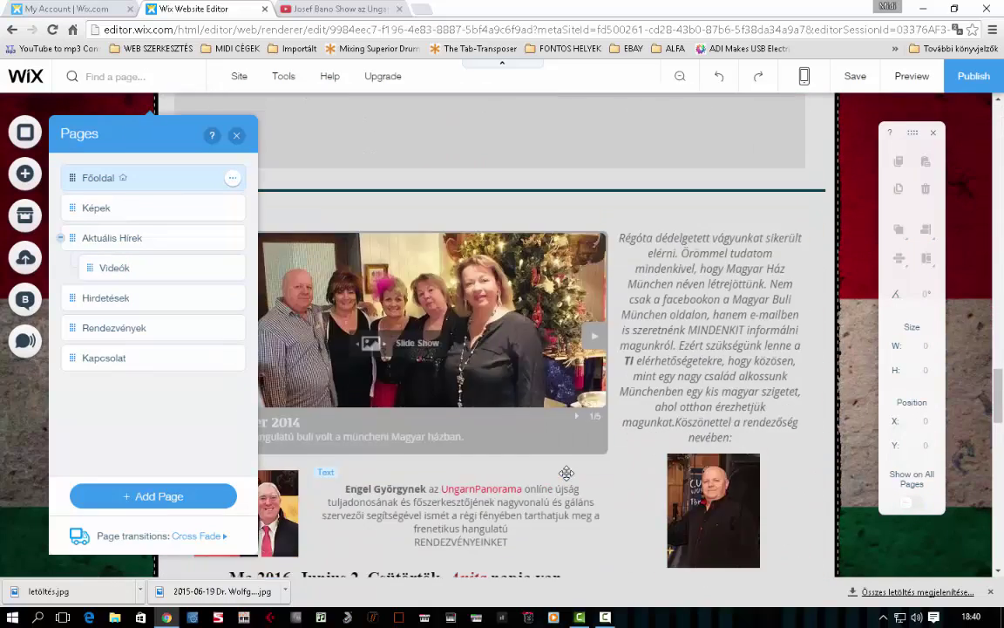
scroll(567, 472, "down", 5)
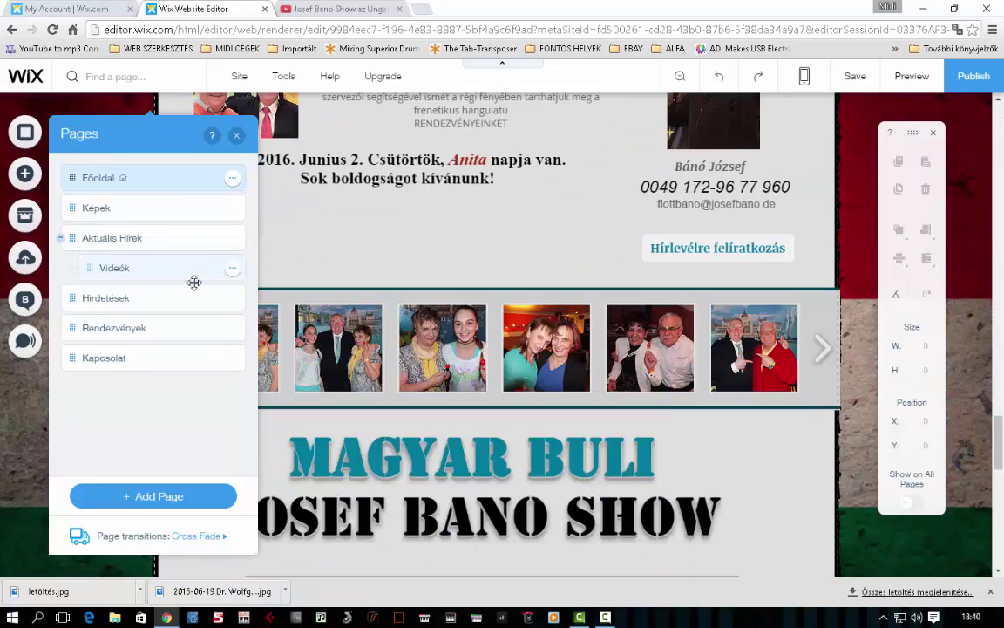
scroll(666, 425, "down", 5)
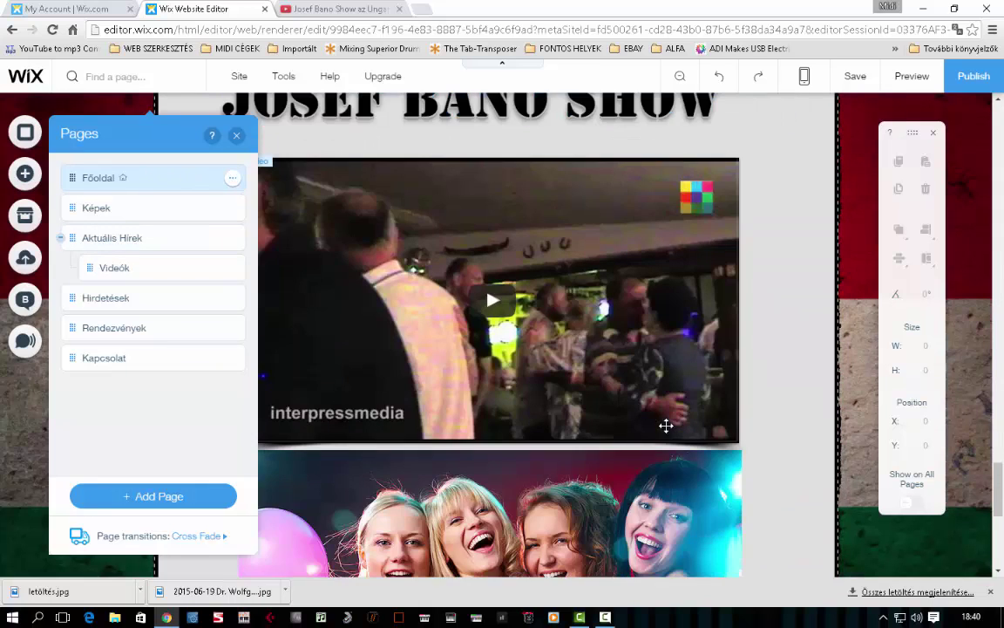
left_click(582, 337)
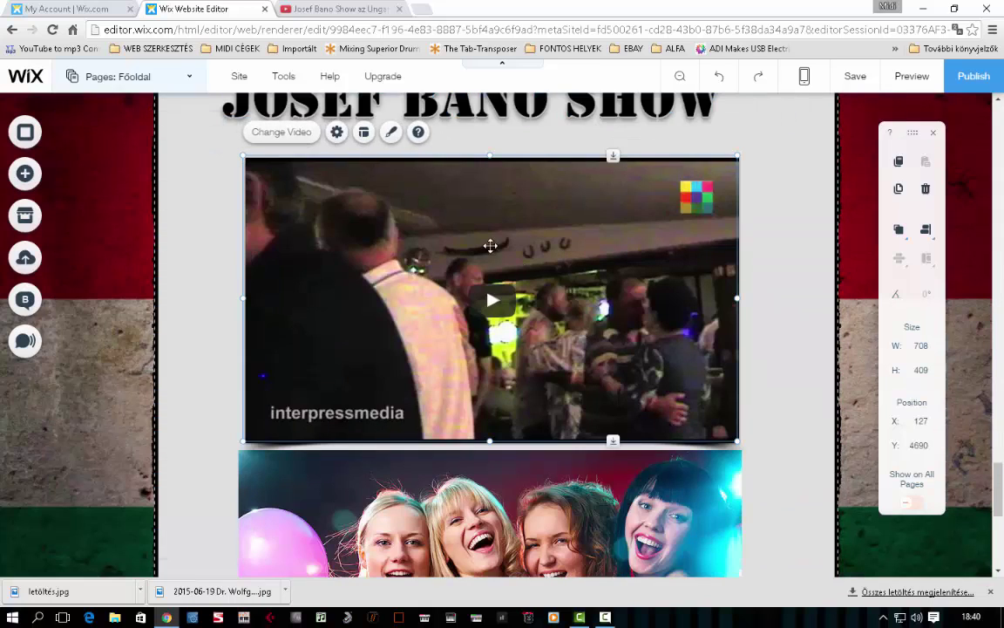
left_click(336, 133)
- Replace the video's web address with the copied address of the black-banner video, apply the update and close the settings
left_click(891, 332)
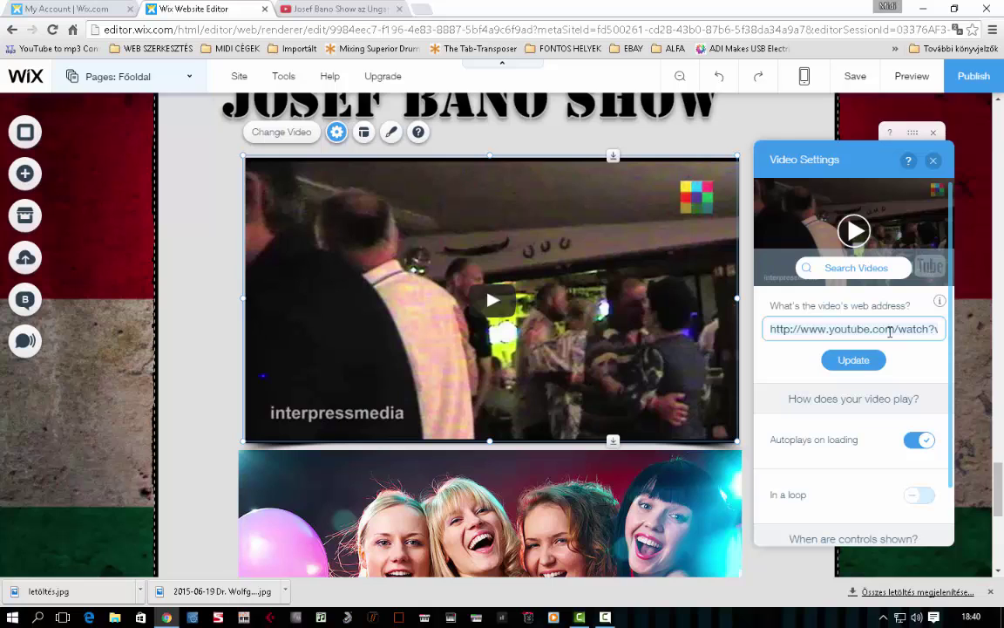
key("ctrl+a")
key("ctrl+v")
left_click(853, 360)
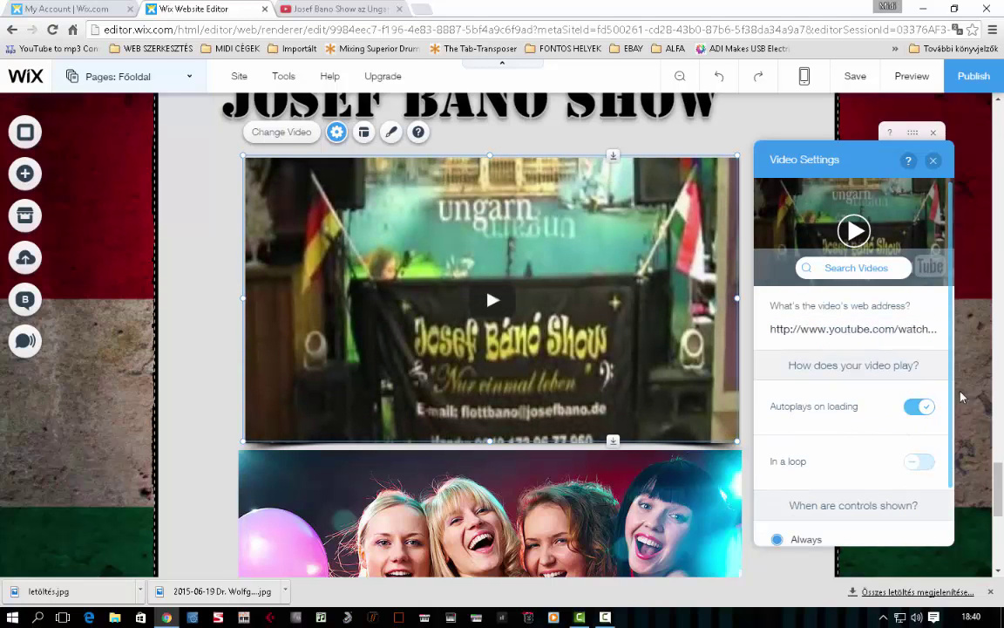
left_click(933, 159)
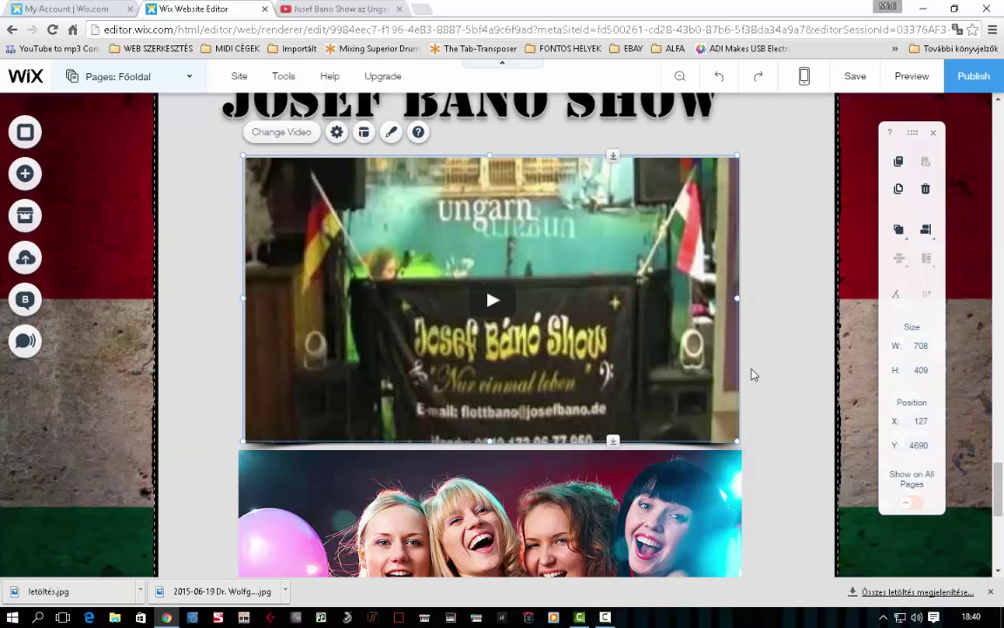
- Go to the Képek page and open the image organizer of its large photo gallery
left_click(189, 77)
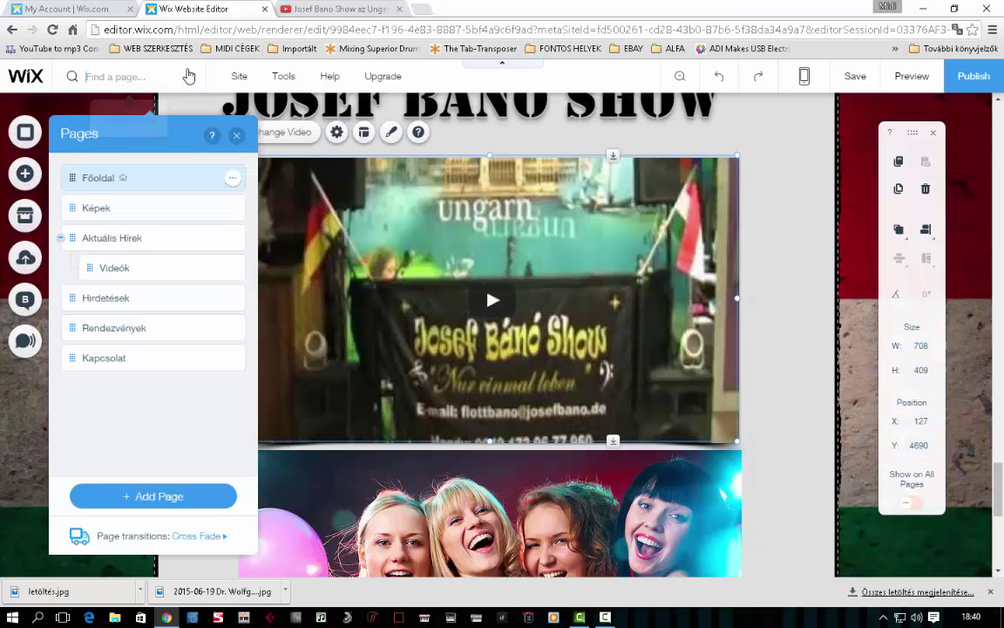
left_click(137, 216)
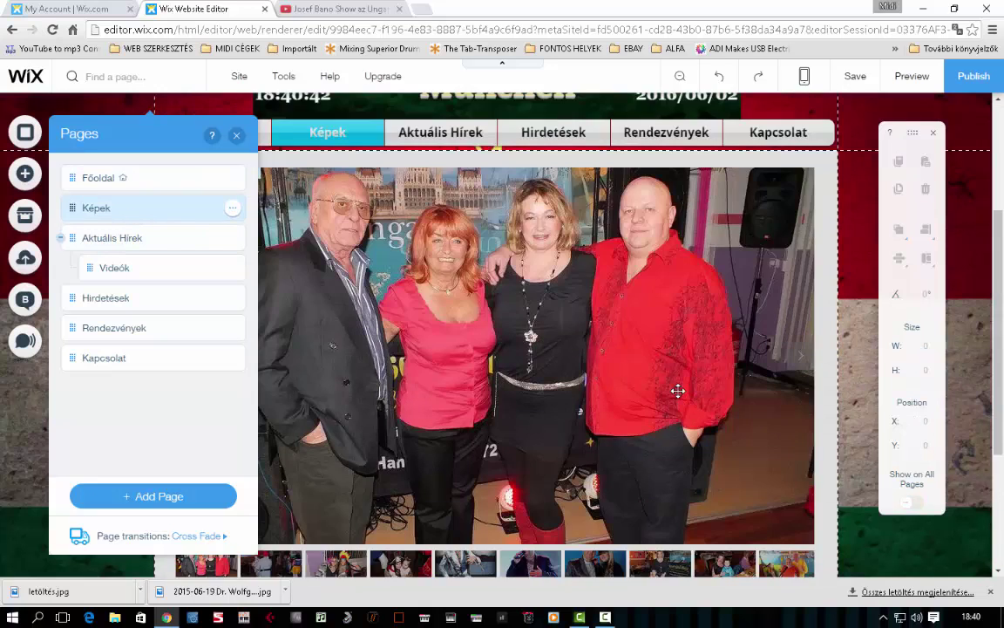
left_click(566, 292)
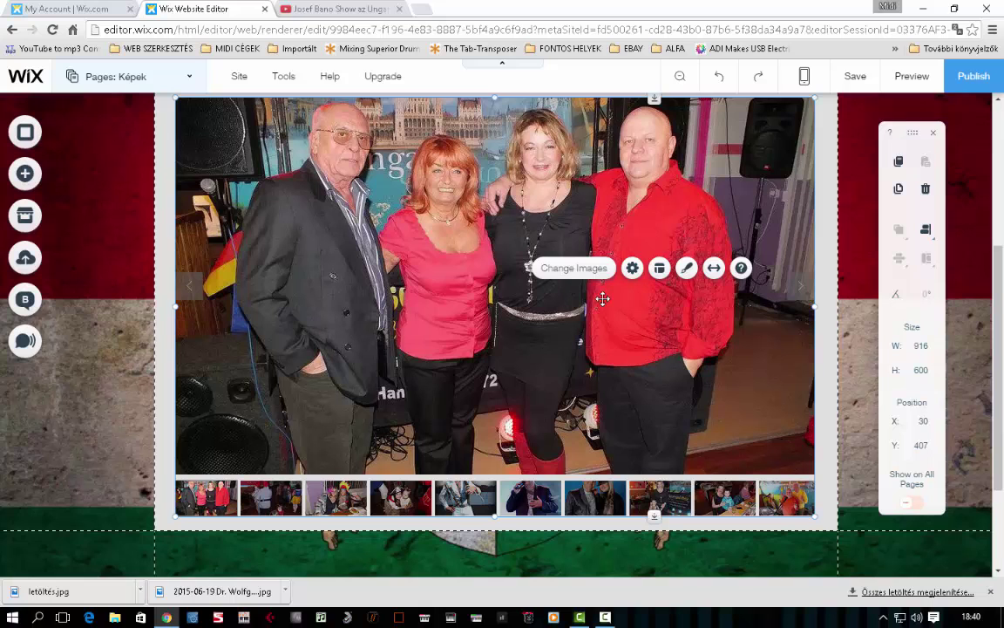
left_click(575, 269)
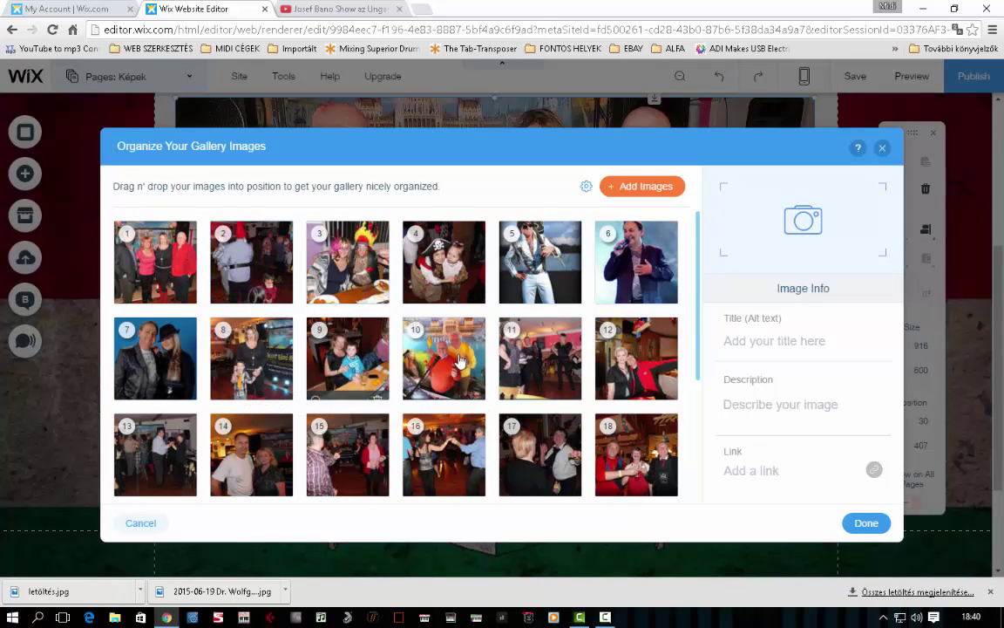
- Add fourteen event photos from My Images to the gallery, picked from the three rows around the DSCF0369 photo
left_click(650, 186)
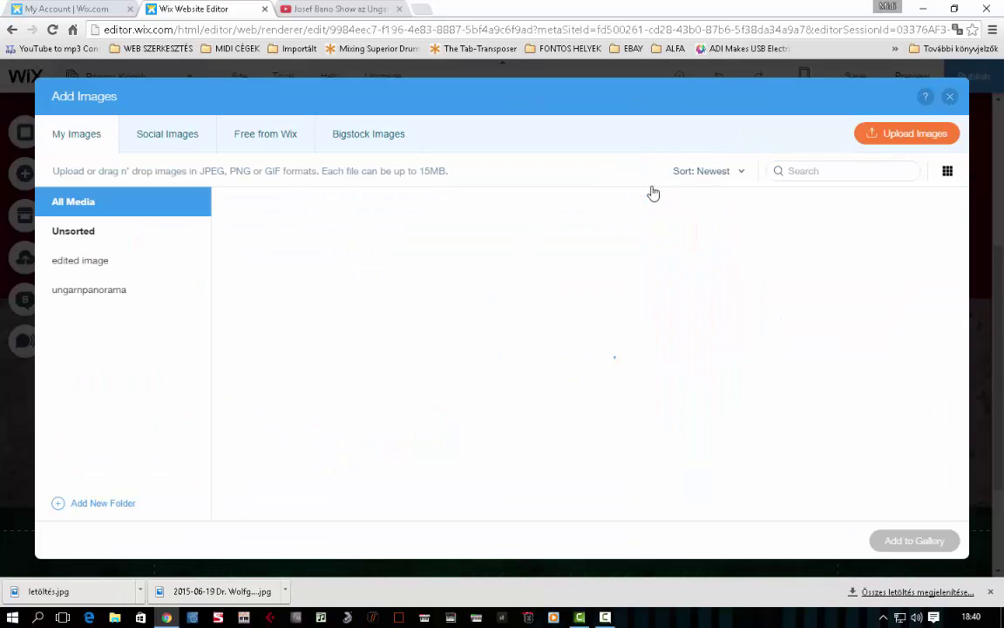
left_click_drag(964, 209, 959, 330)
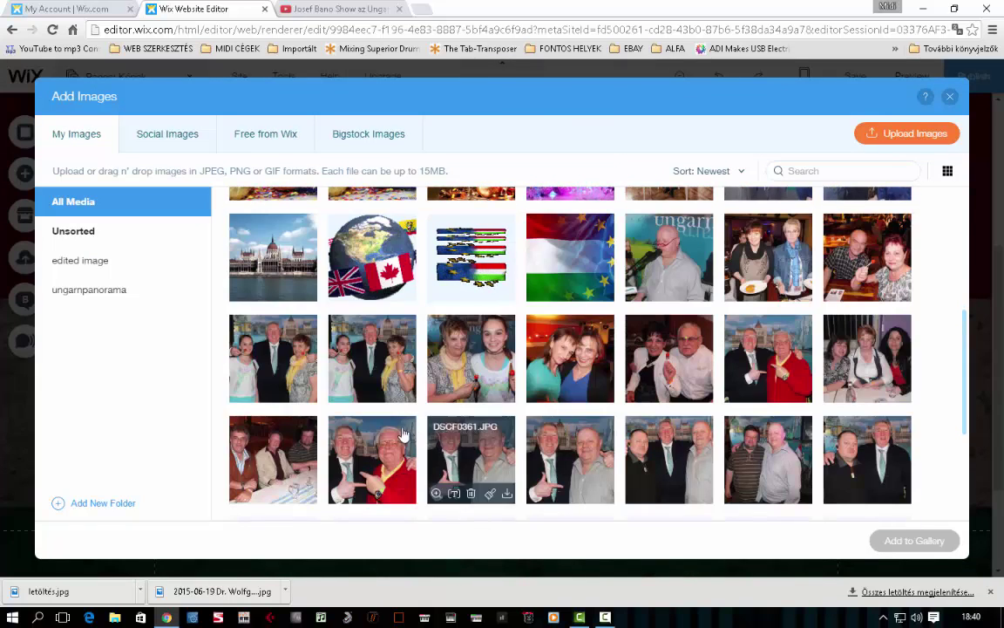
left_click(359, 368)
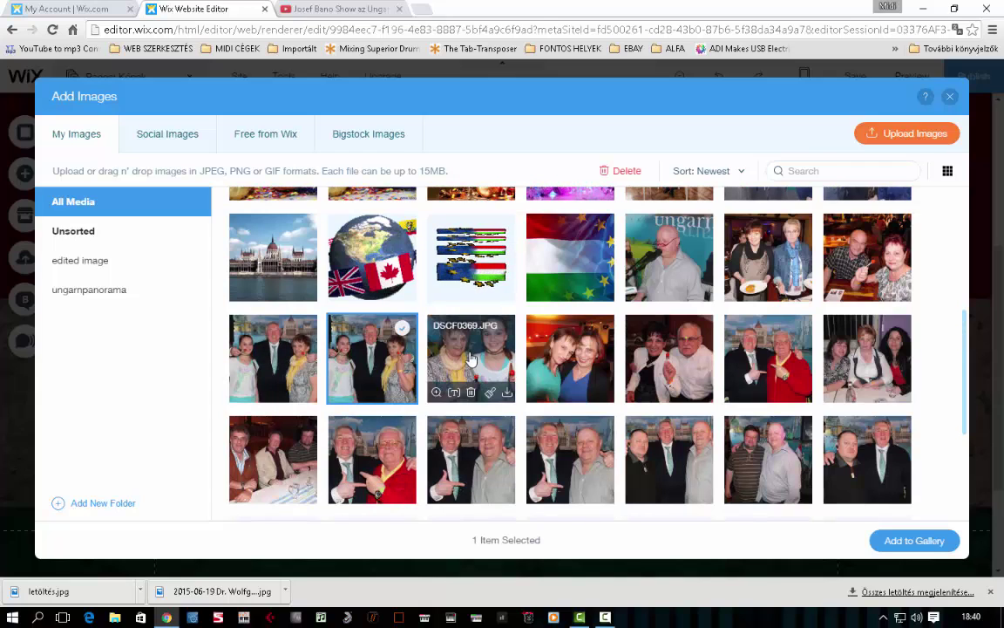
left_click(470, 358)
left_click(570, 358)
left_click(668, 358)
left_click(768, 358)
left_click(867, 356)
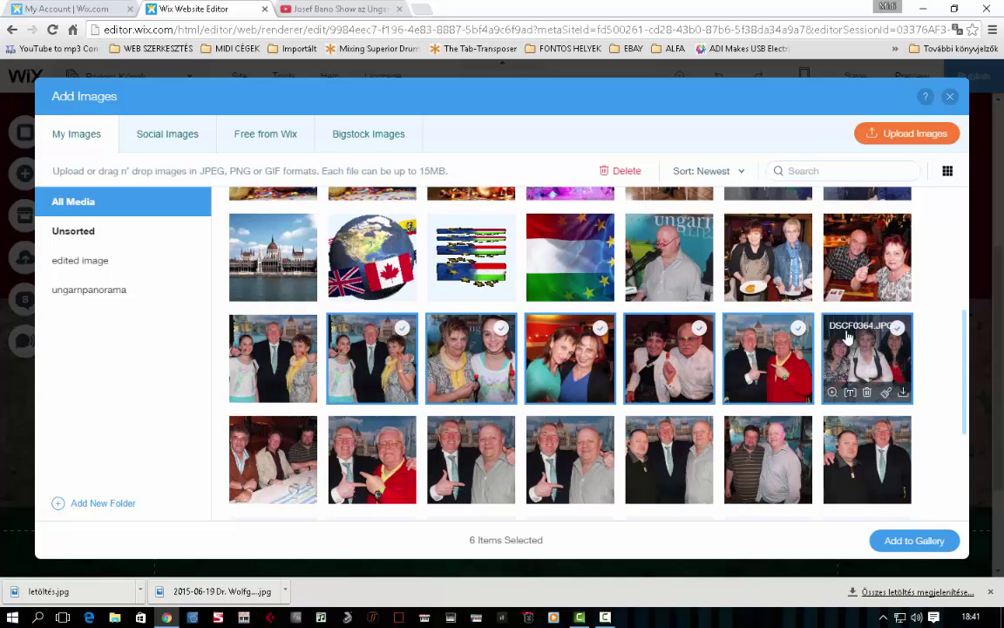
left_click(868, 260)
left_click(768, 260)
left_click(588, 473)
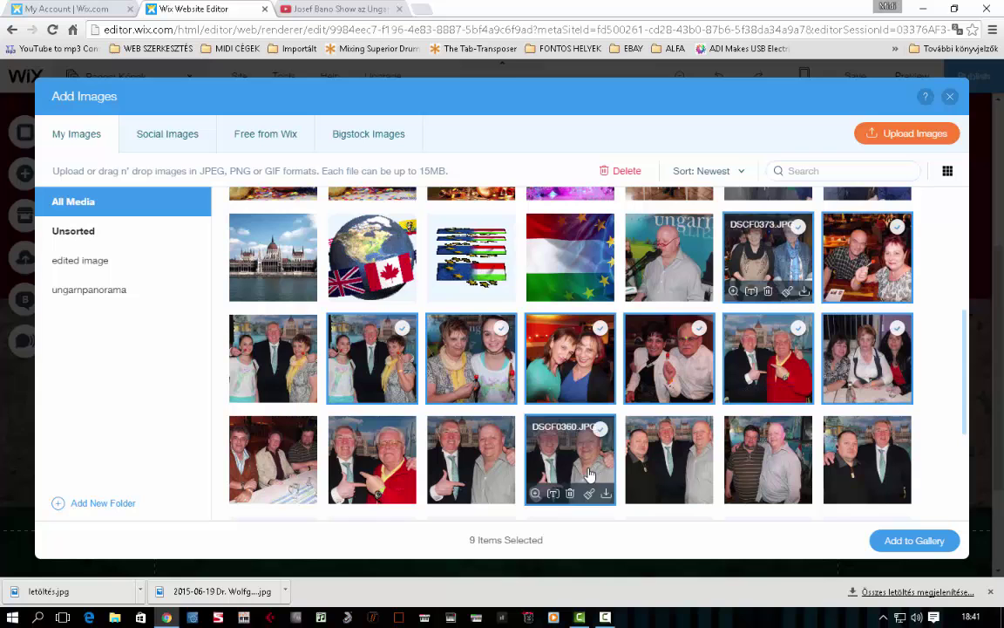
left_click(366, 454)
left_click(270, 453)
left_click(678, 449)
left_click(767, 453)
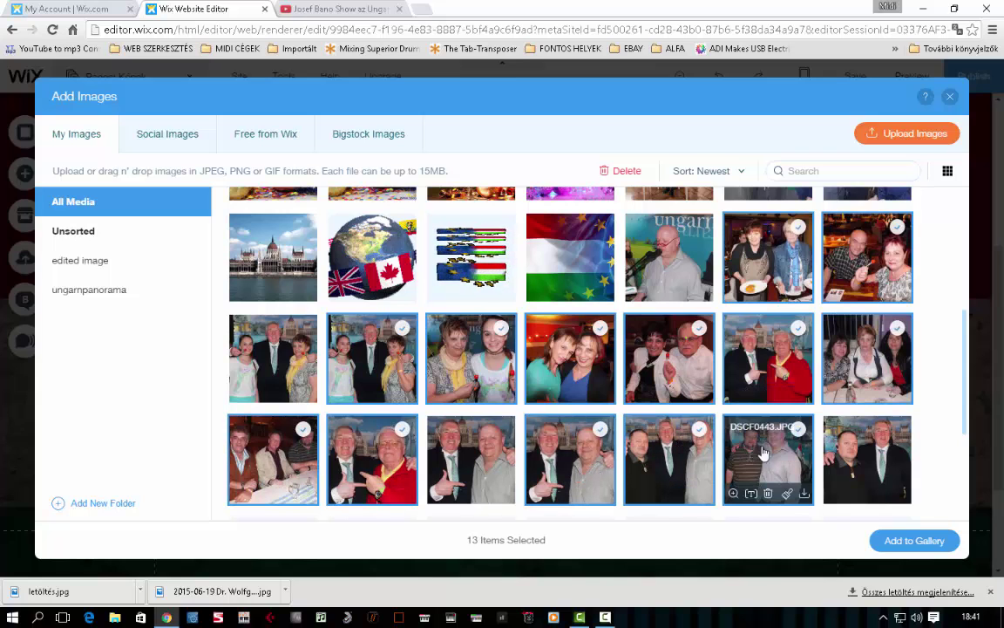
left_click(867, 454)
left_click(914, 540)
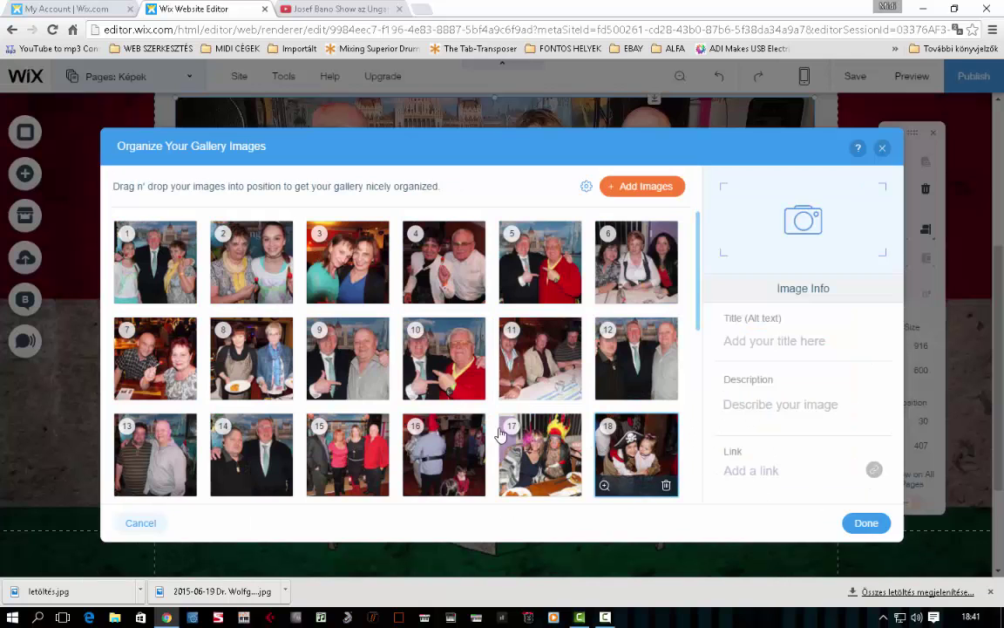
- Reorder the gallery with the four-person group photo first, DSCF0366 fourth and DSCF0362 seventeenth, and apply the new order
left_click_drag(697, 276, 704, 301)
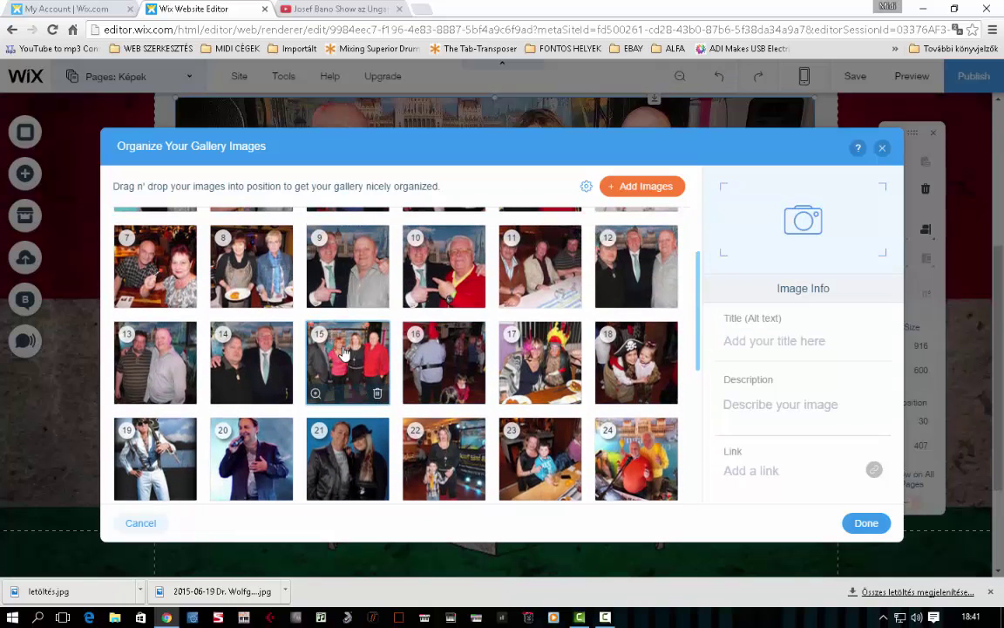
left_click_drag(316, 323, 227, 262)
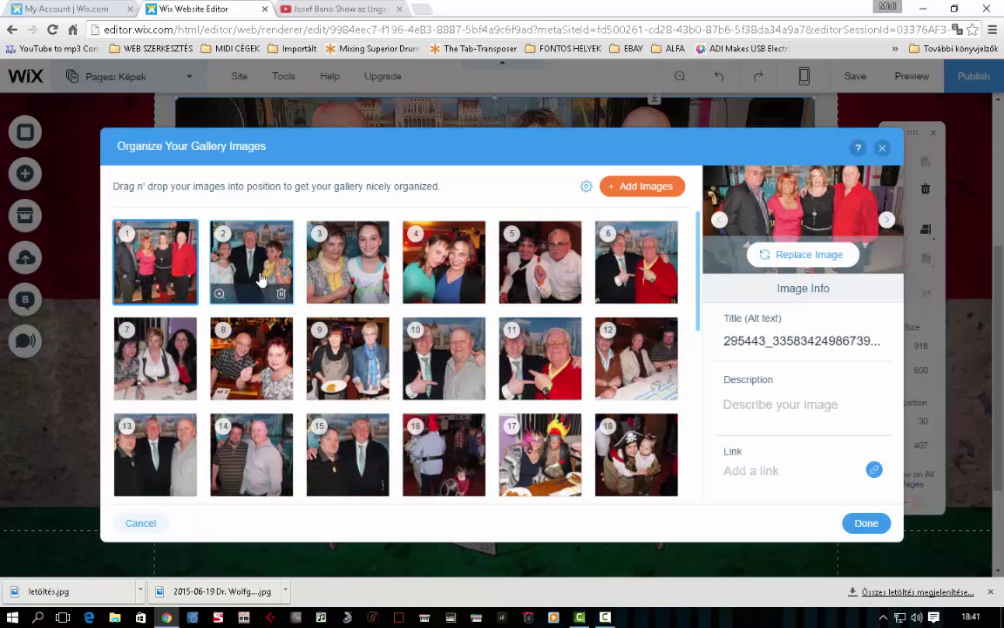
left_click_drag(362, 259, 341, 258)
left_click_drag(534, 260, 434, 269)
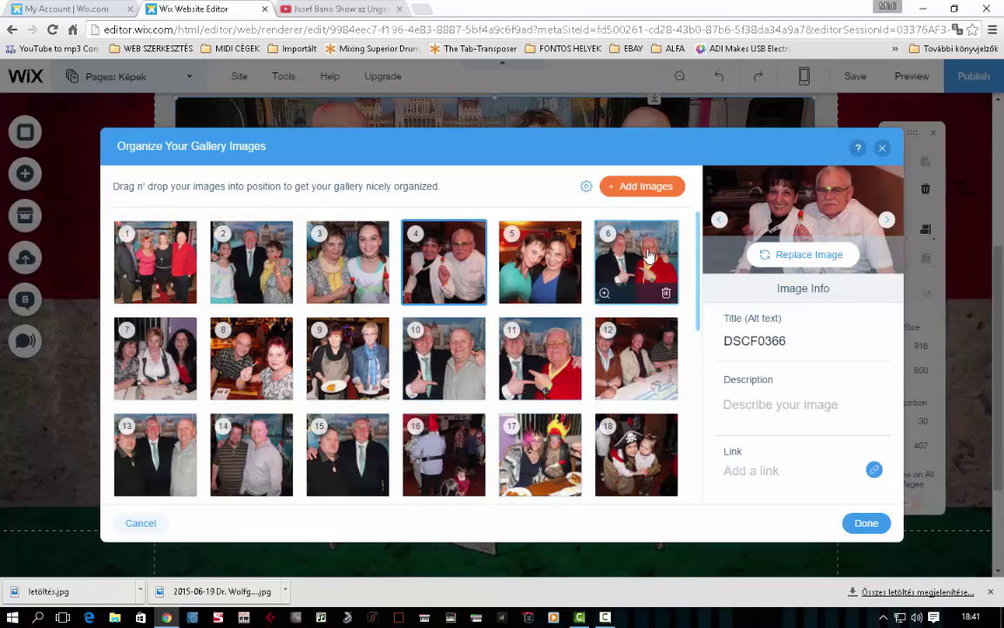
left_click_drag(643, 312, 534, 454)
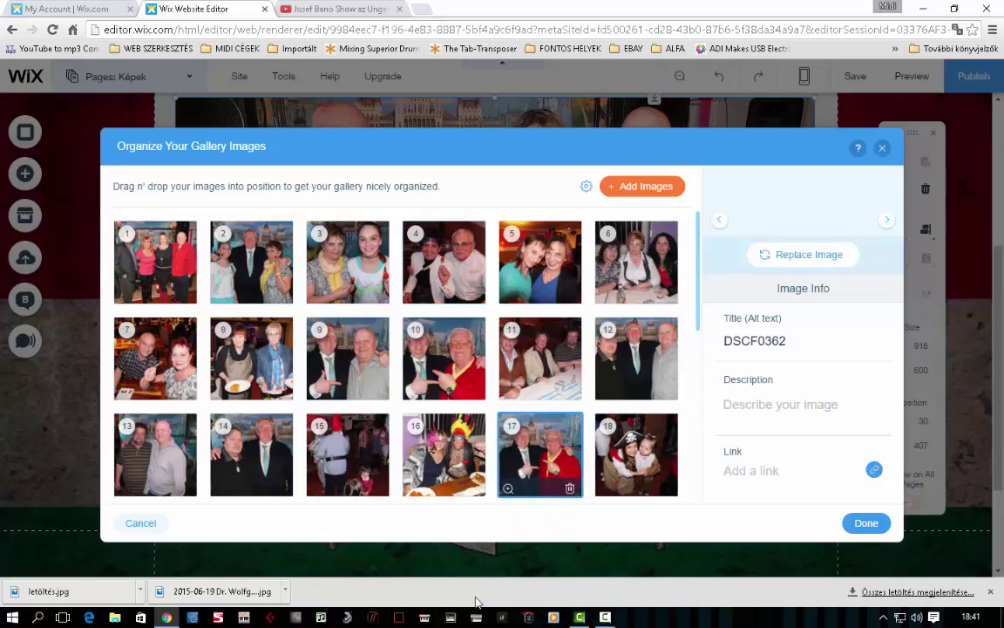
left_click(866, 523)
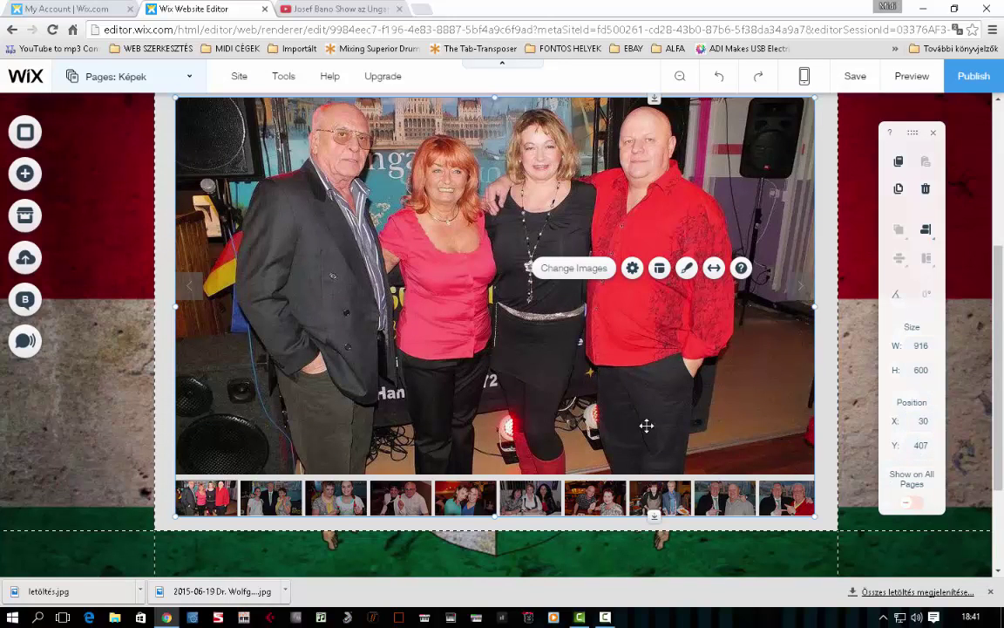
- Open the Aktuális Hírek page for editing and close the page list
scroll(841, 344, "up", 2)
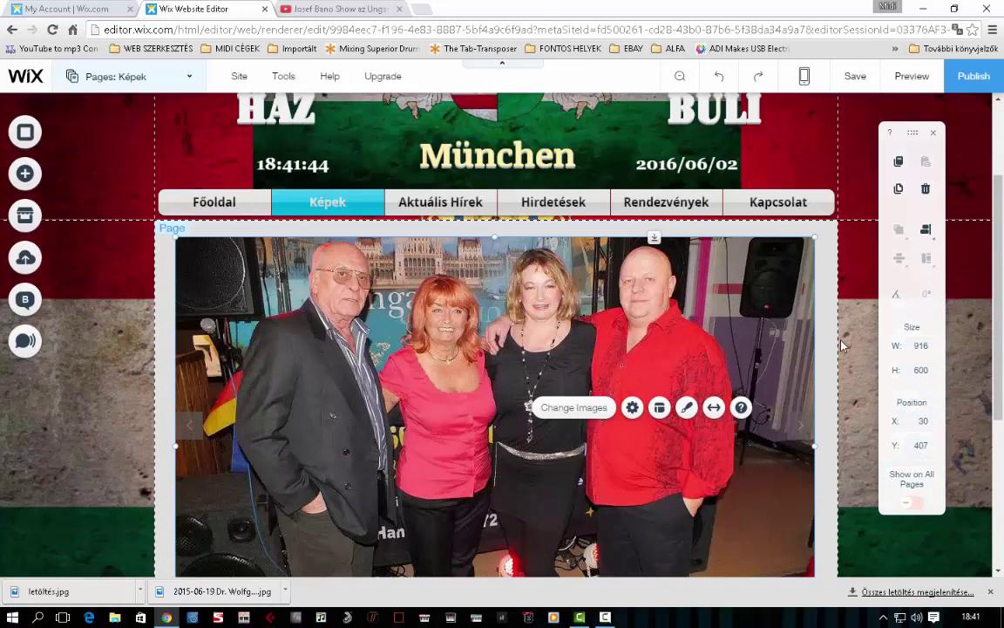
left_click(116, 77)
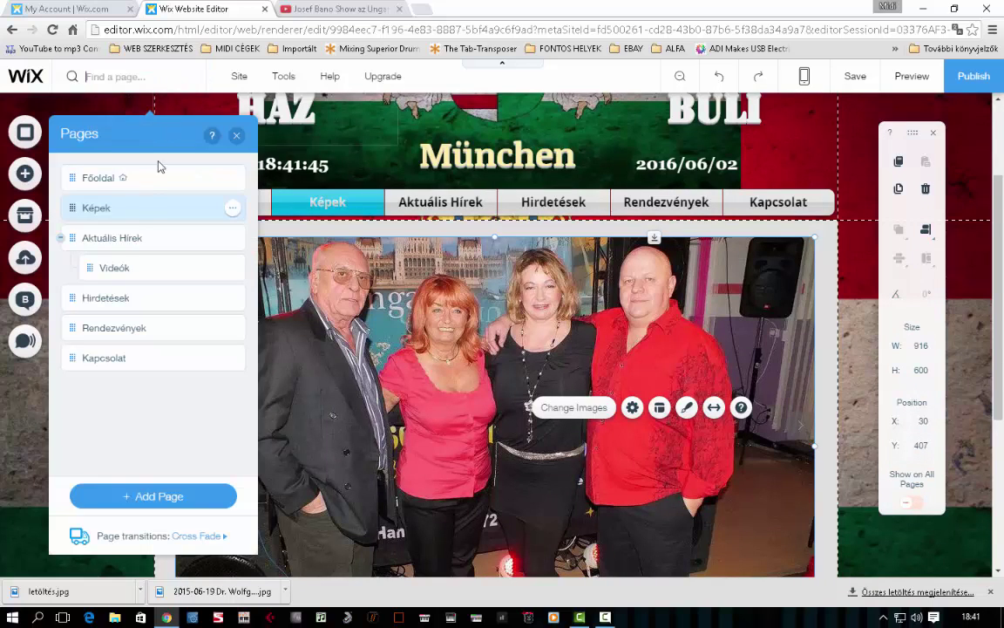
left_click(124, 240)
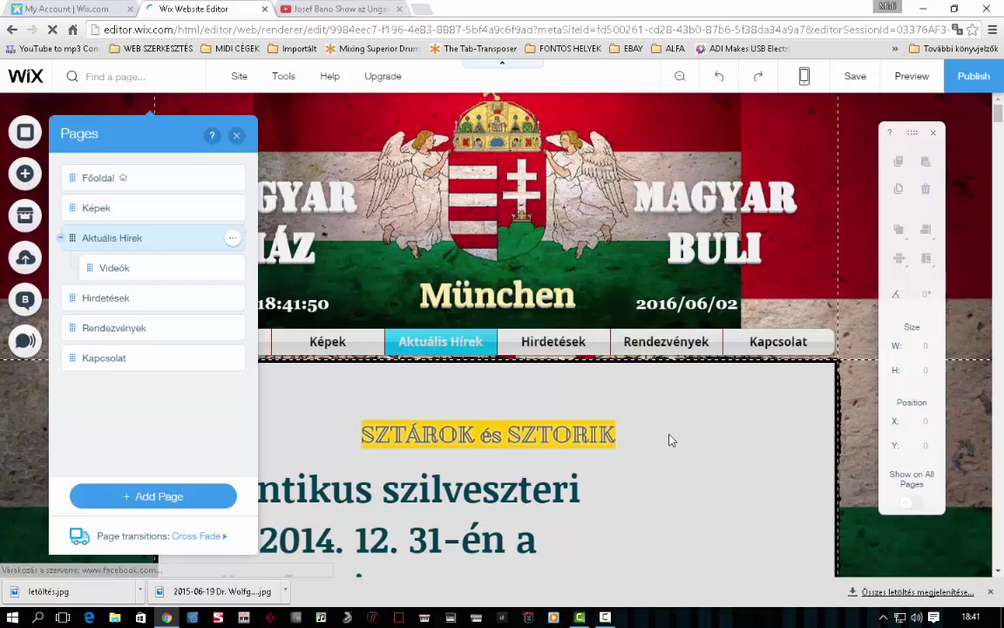
scroll(669, 437, "down", 2)
left_click(236, 135)
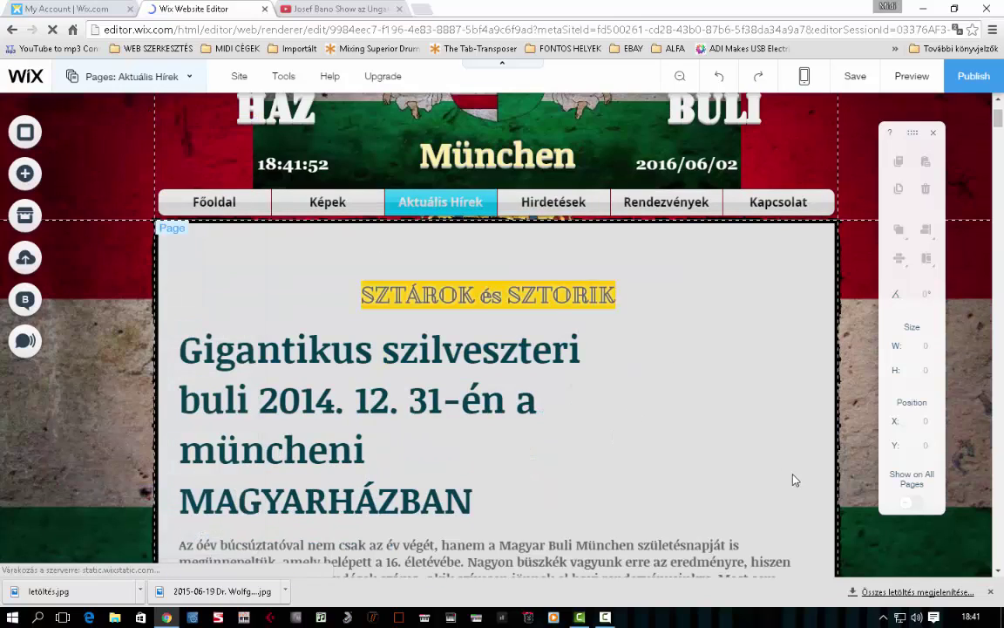
- Look through the Aktuális Hírek page's article text and the 3D photo carousel below it
scroll(616, 405, "down", 3)
scroll(615, 410, "down", 6)
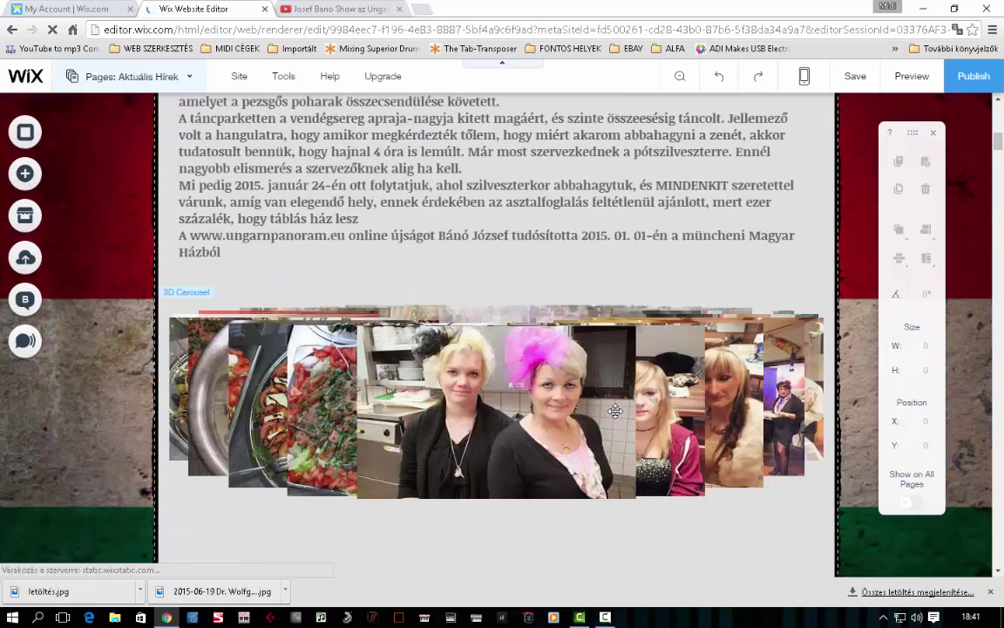
scroll(619, 419, "down", 3)
scroll(616, 419, "down", 5)
scroll(618, 417, "up", 8)
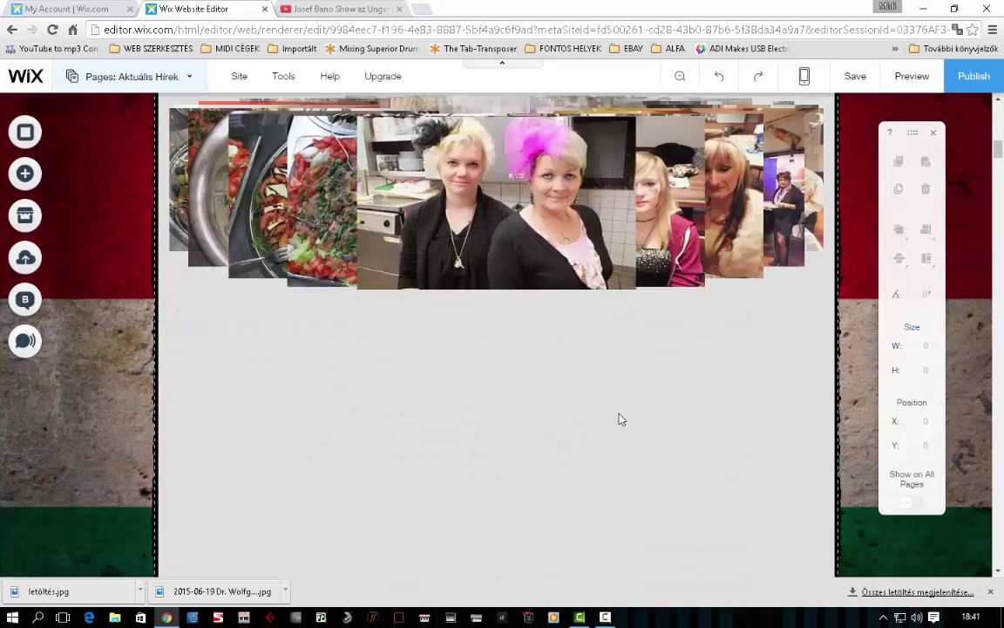
scroll(658, 360, "up", 4)
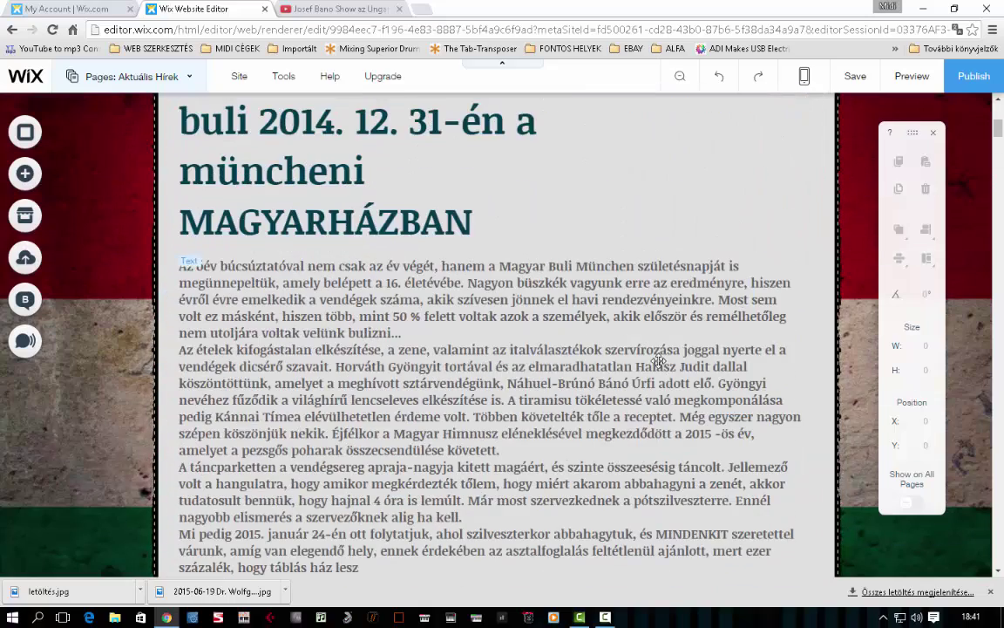
scroll(524, 503, "up", 2)
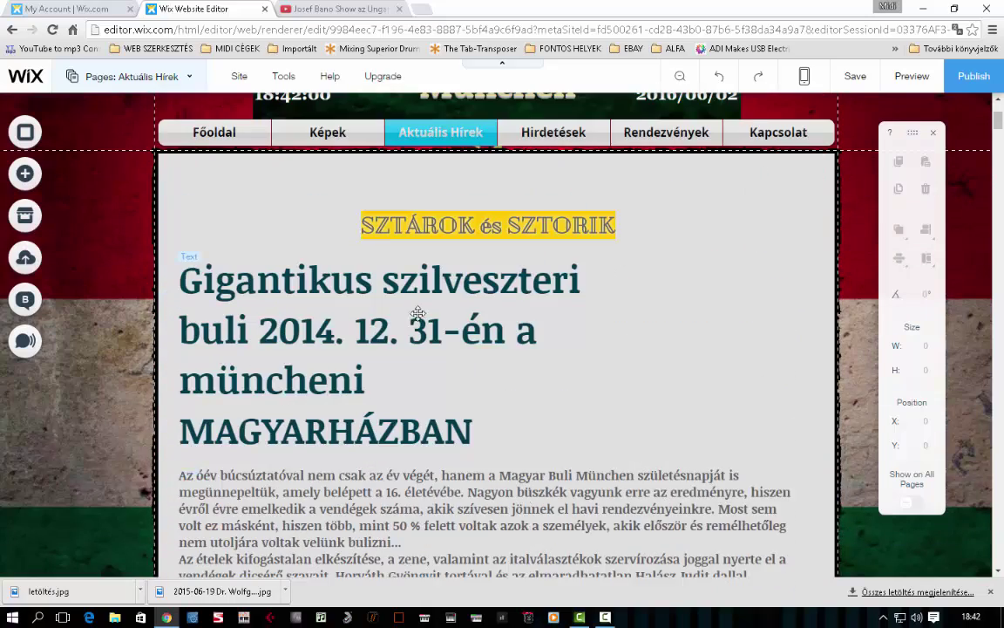
- Enlarge the SZTÁROK és SZTORIK heading to font size 74 and widen its text box to about 955 px so it fits one line
left_click(491, 220)
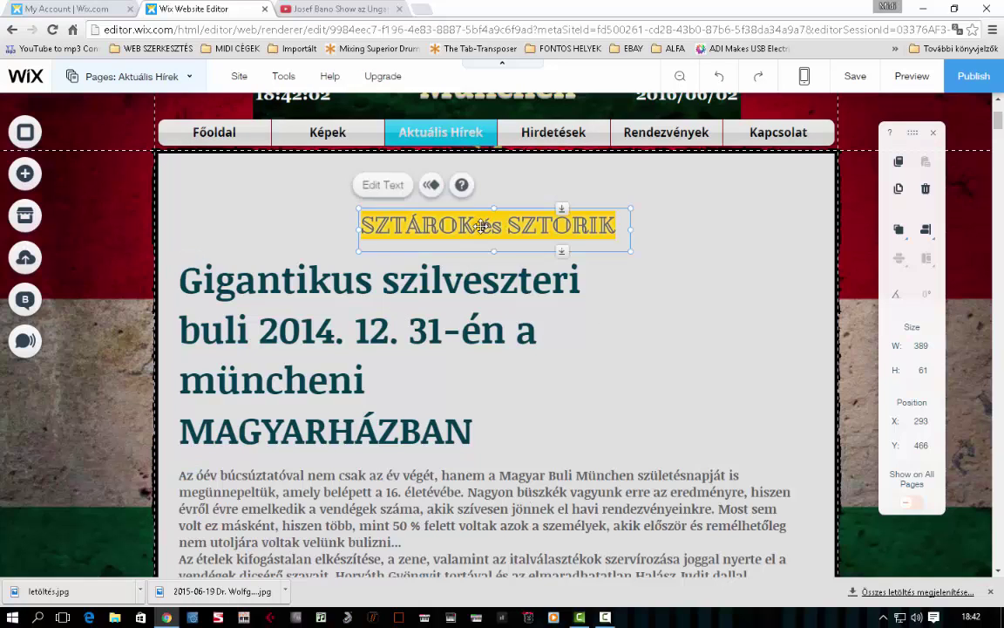
left_click(383, 187)
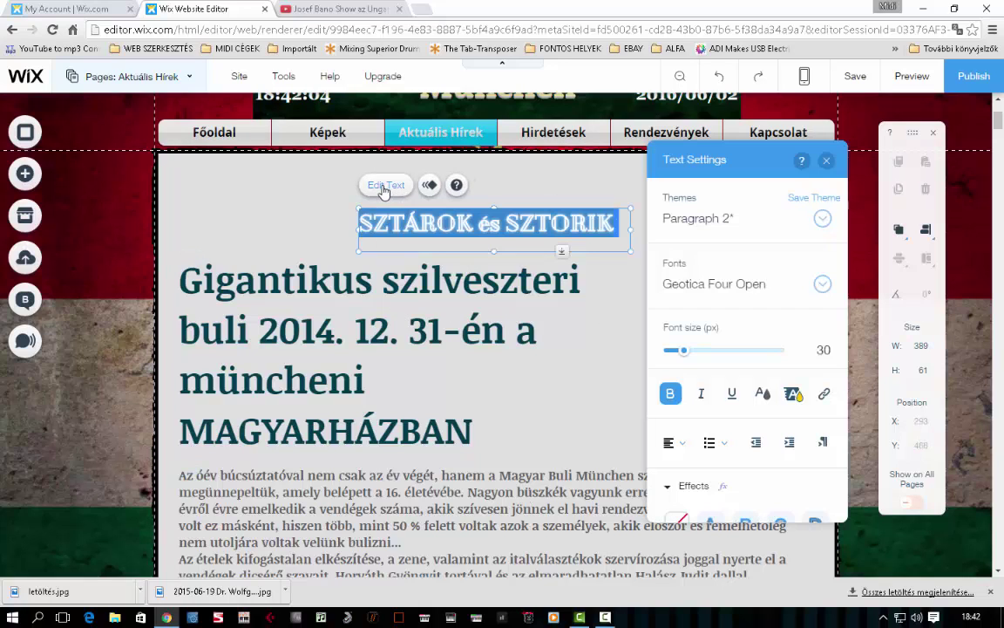
left_click_drag(685, 352, 831, 318)
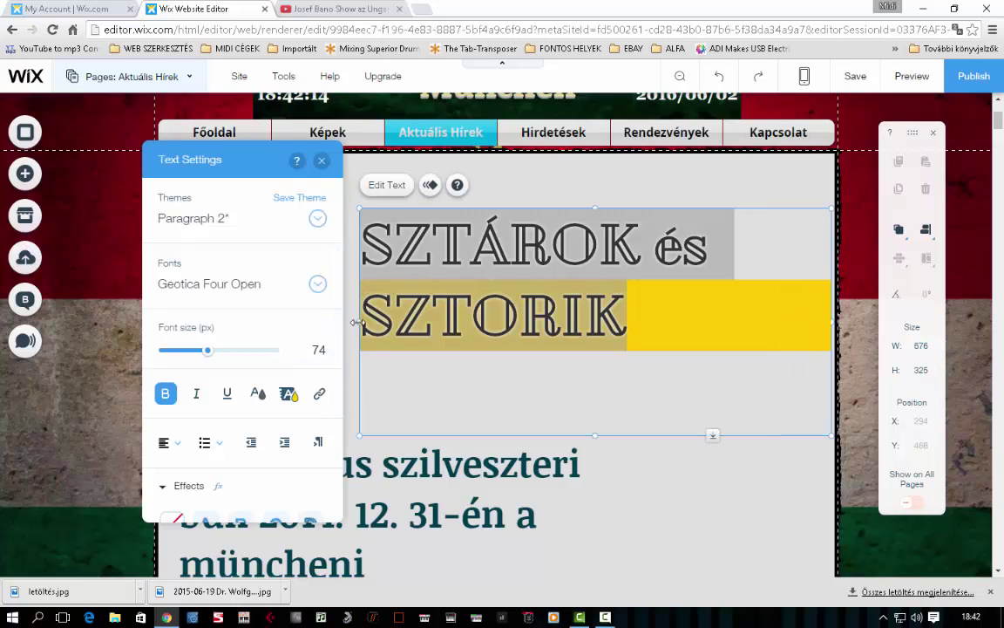
left_click_drag(355, 323, 165, 316)
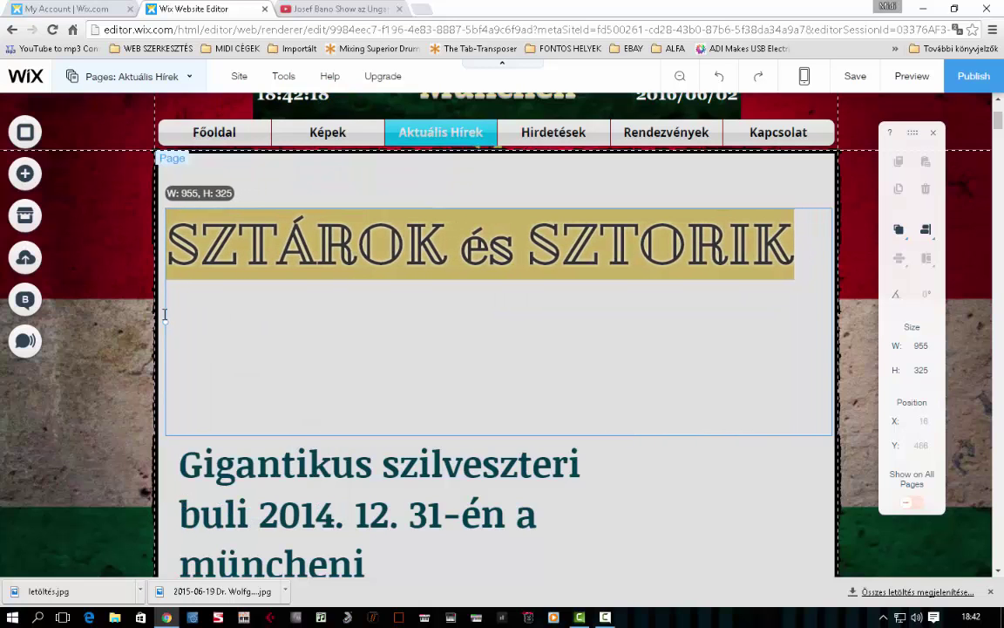
left_click(707, 553)
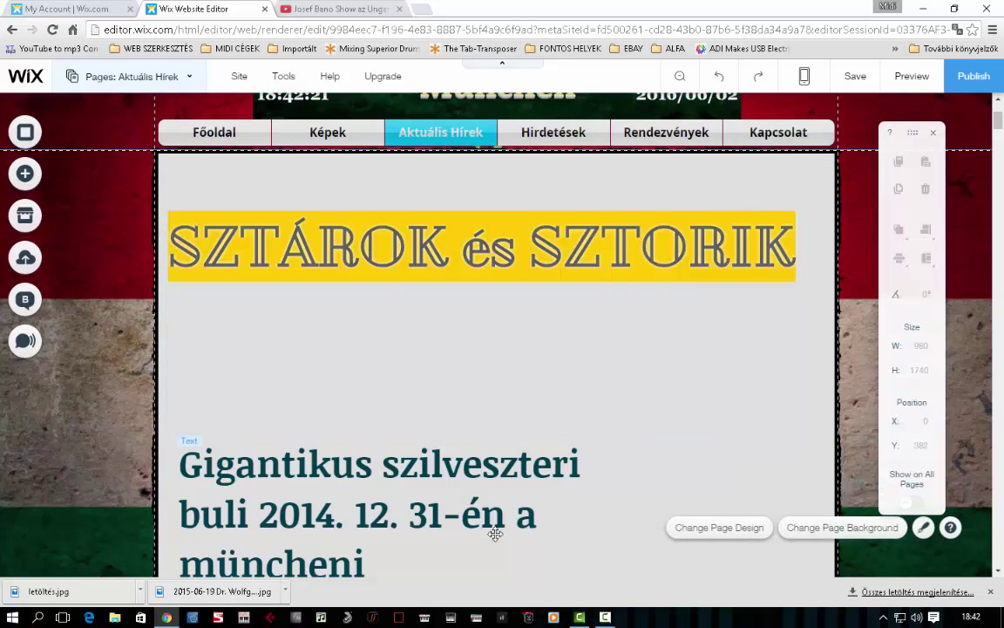
- Try to move the Gigantikus szilveszteri buli title, with the content below it, up toward the yellow heading
left_click(331, 453)
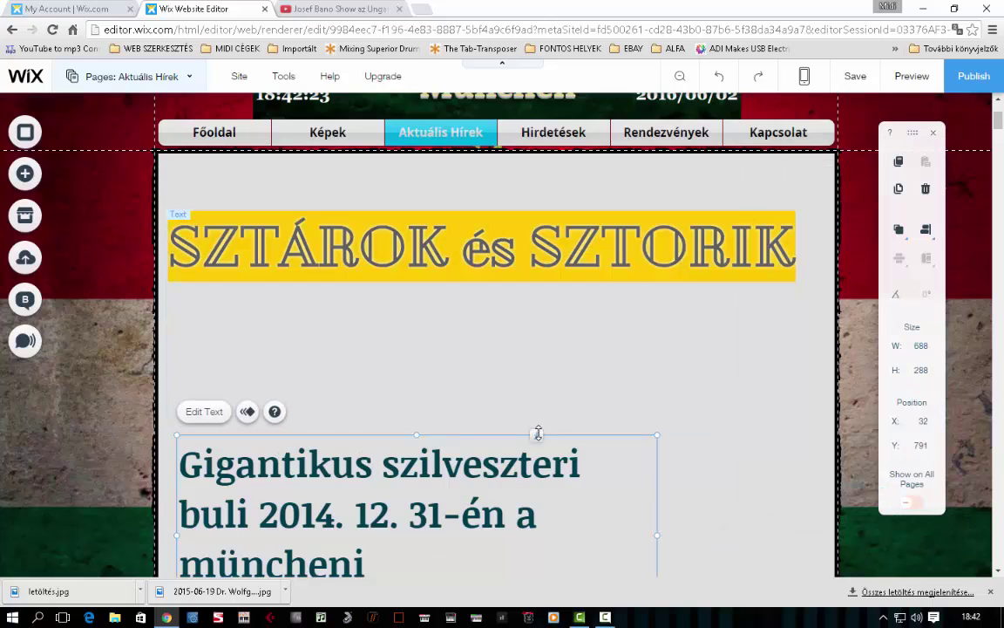
left_click_drag(537, 434, 536, 371)
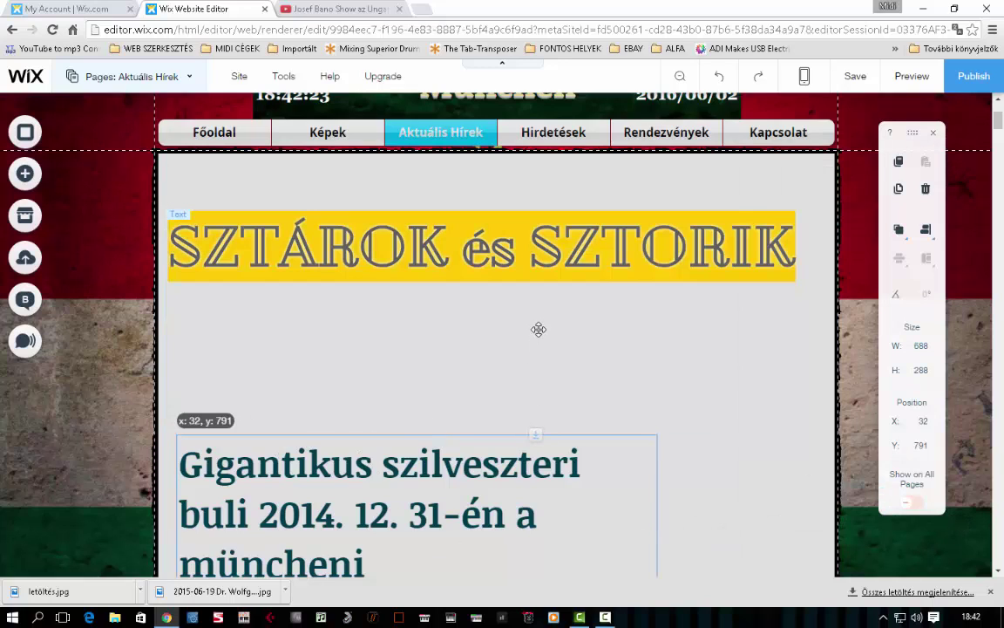
left_click_drag(538, 329, 538, 431)
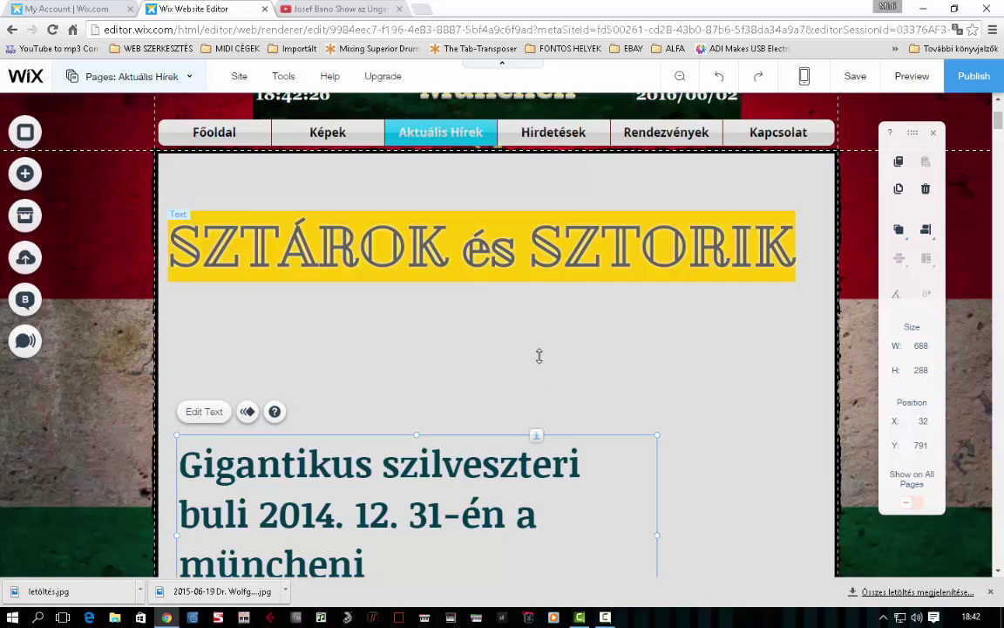
- Reduce the SZTÁROK és SZTORIK text box to a height of about 247 px, shifting the content below along with it
left_click(585, 371)
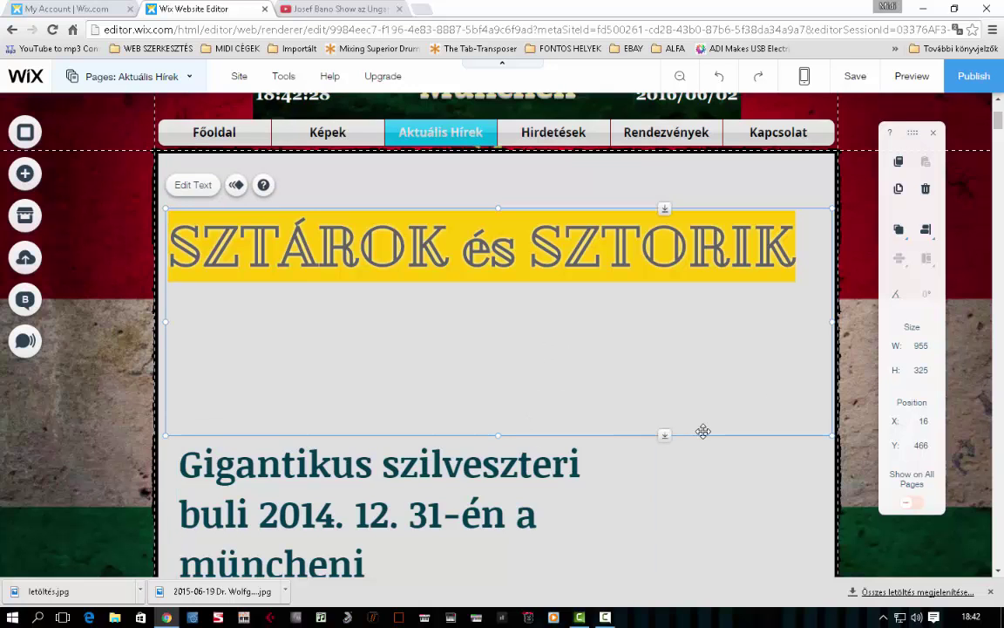
left_click_drag(668, 345, 670, 312)
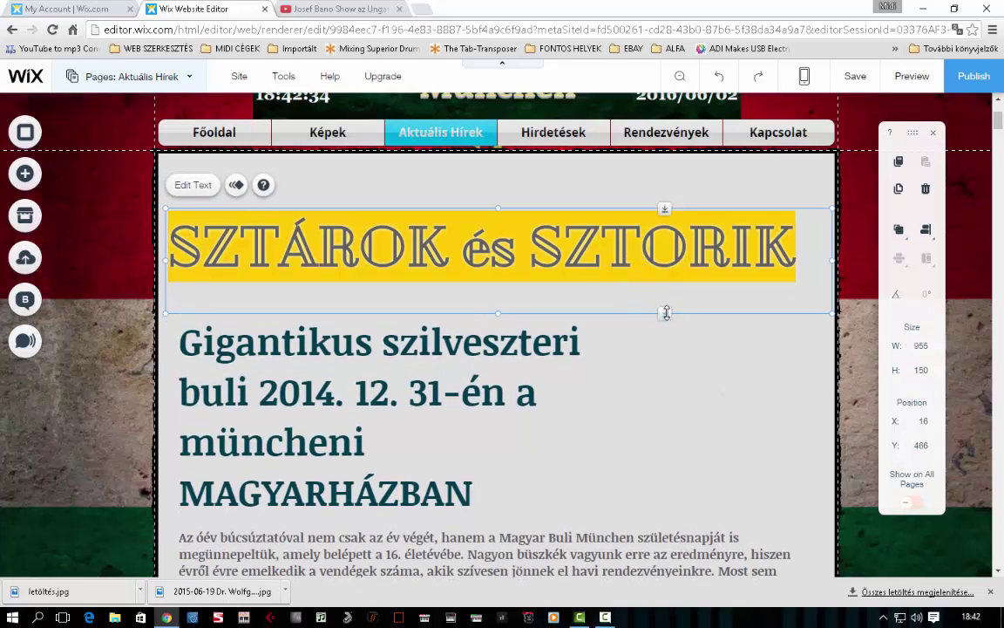
left_click_drag(666, 312, 666, 376)
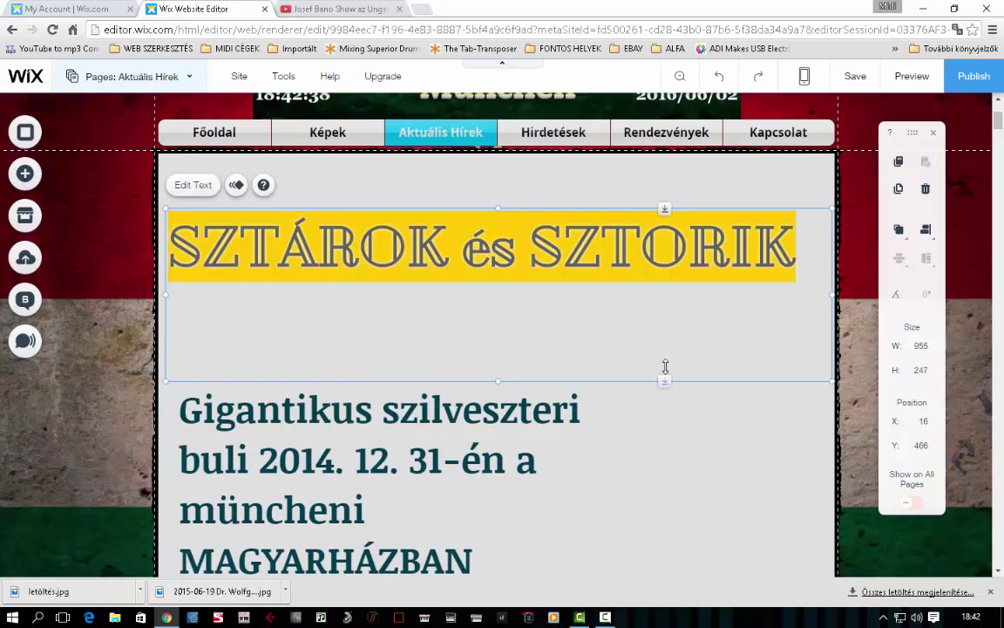
- Reduce the SZTÁROK és SZTORIK text box to about 152 px high and shift the Gigantikus szilveszteri title and content below down to about Y 655
left_click_drag(666, 367, 668, 315)
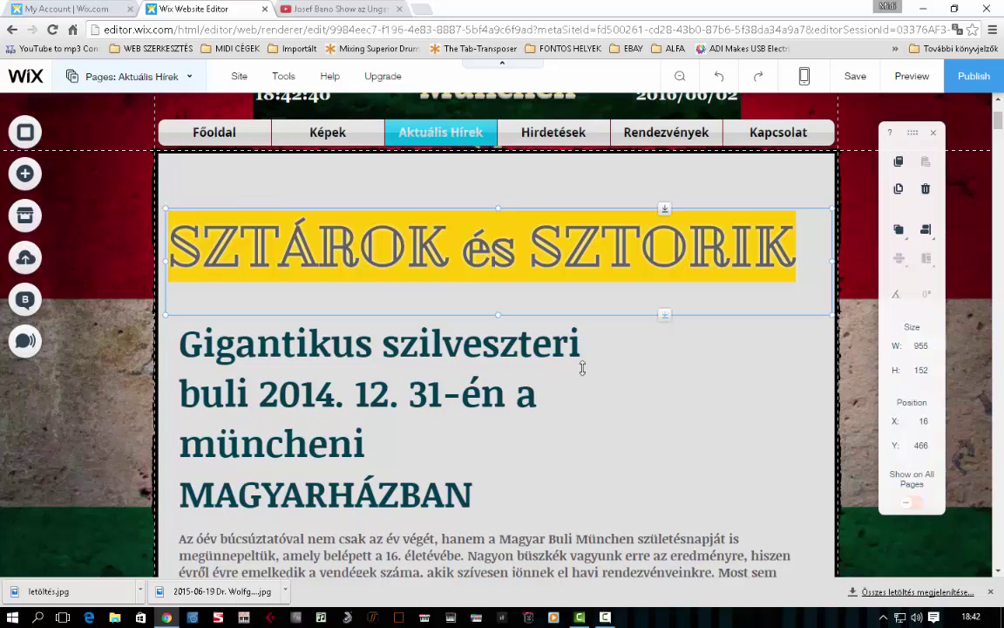
left_click(488, 348)
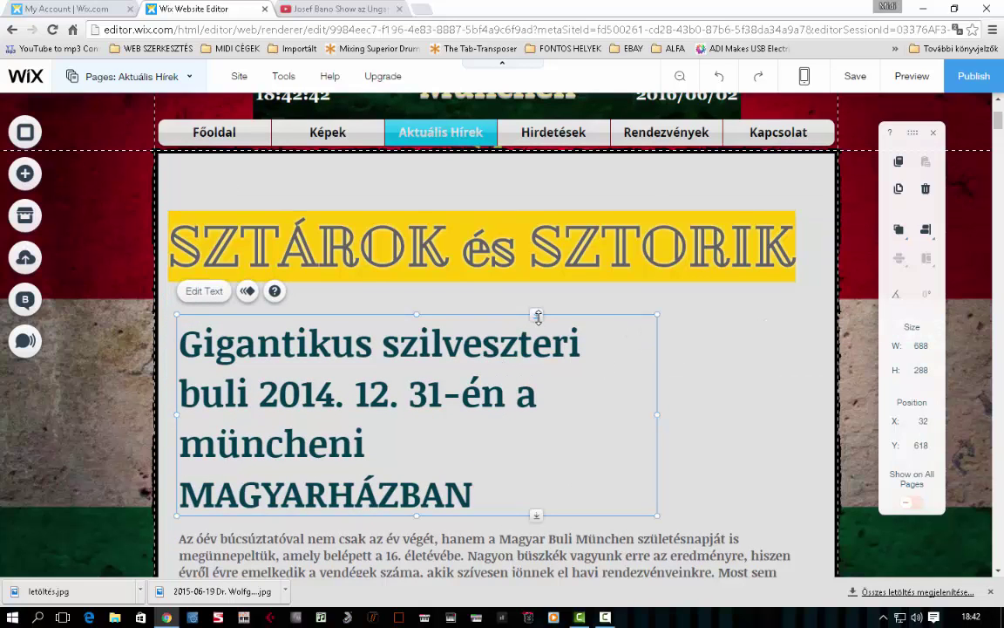
left_click_drag(537, 326, 538, 352)
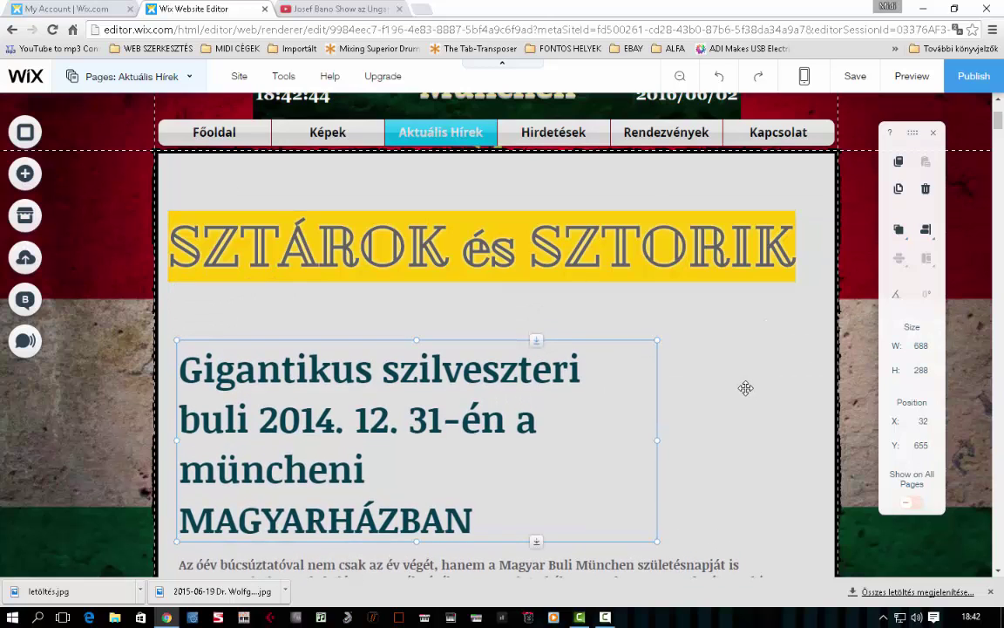
left_click(750, 388)
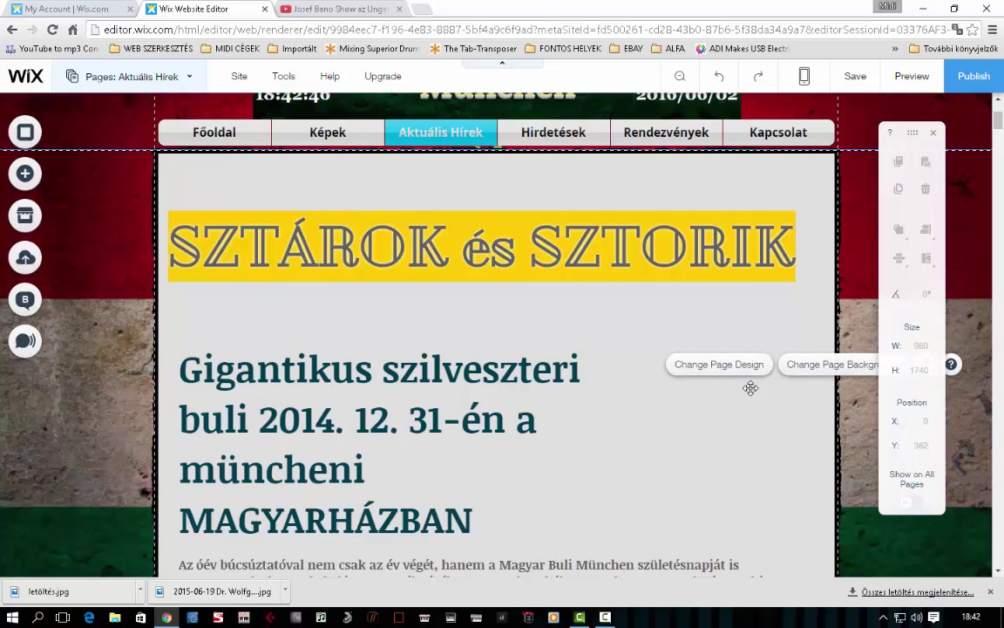
- Switch to the Hirdetések page and look through its job, housing and miscellaneous ad sections
left_click(168, 76)
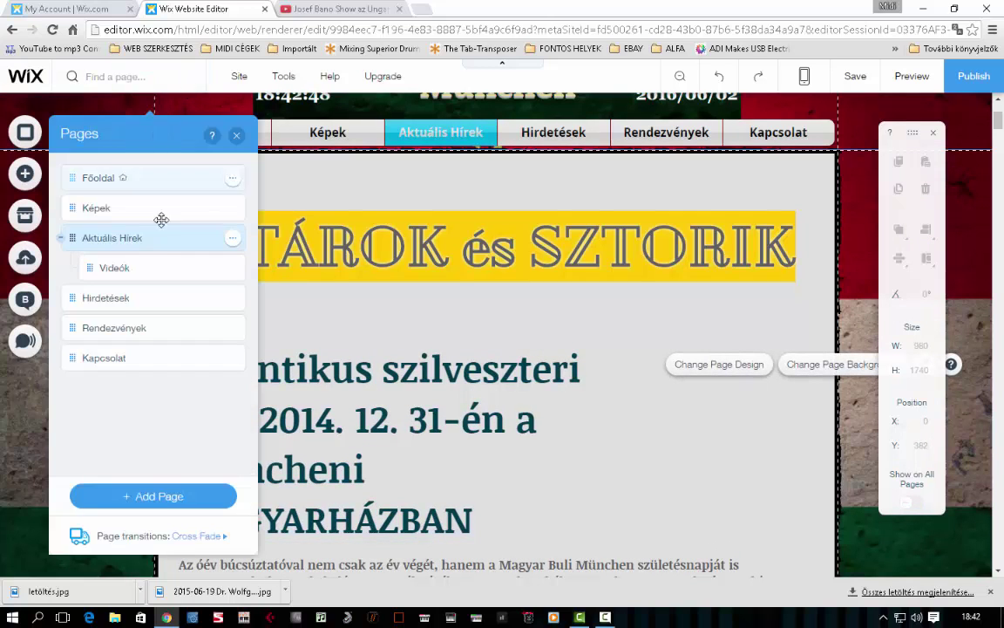
left_click(122, 299)
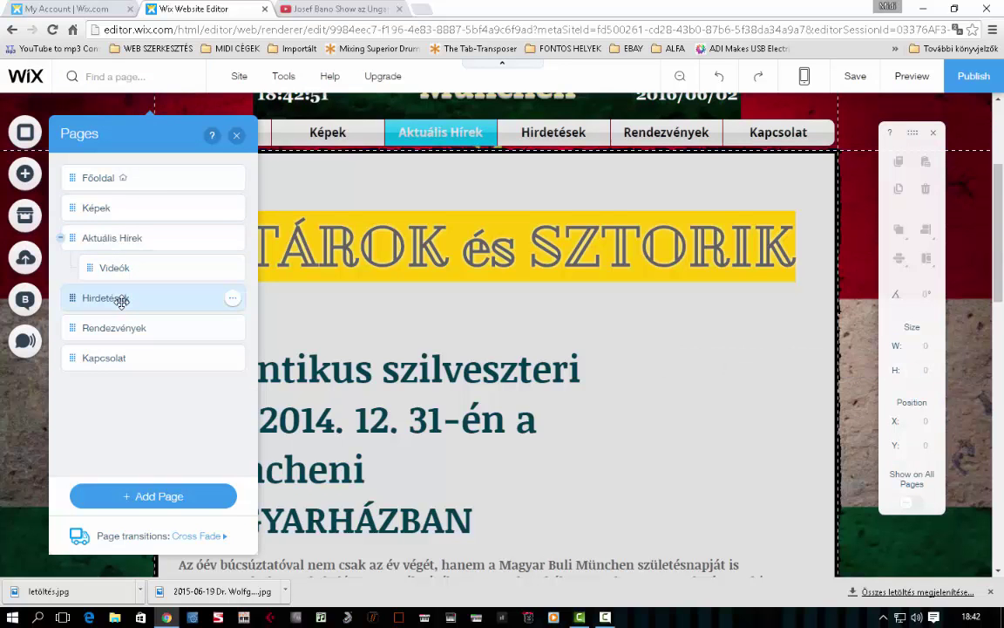
scroll(488, 415, "down", 2)
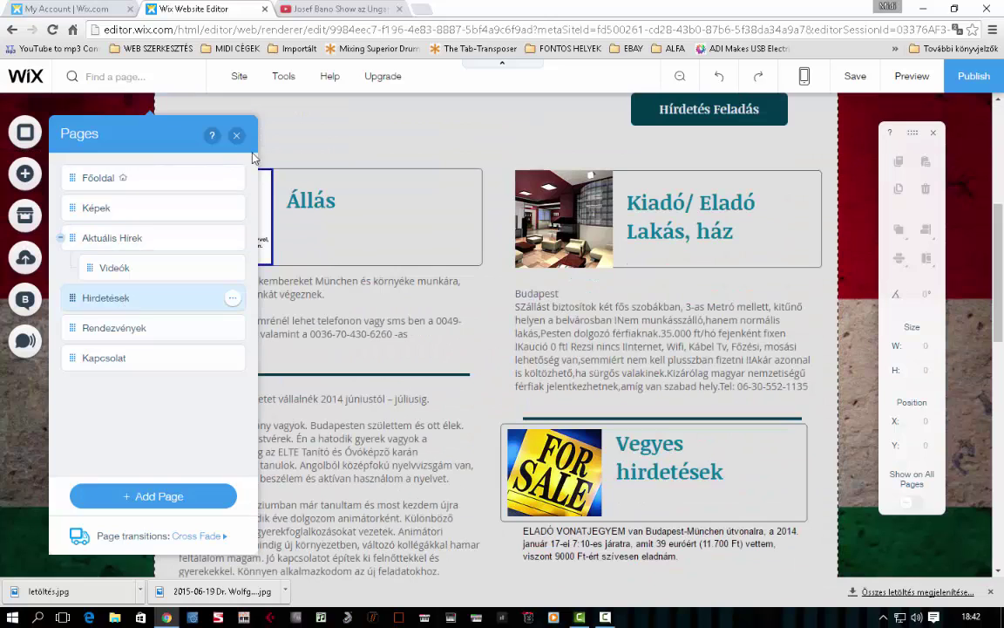
scroll(650, 355, "up", 2)
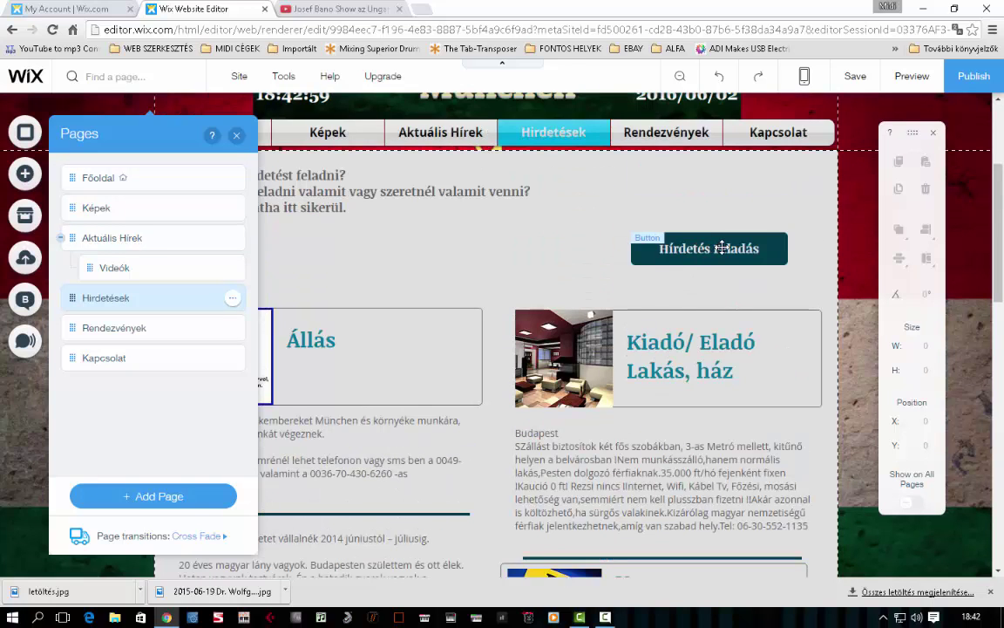
left_click(233, 136)
- Browse the button, box, strip, shape and video elements available for adding to the page
left_click(27, 176)
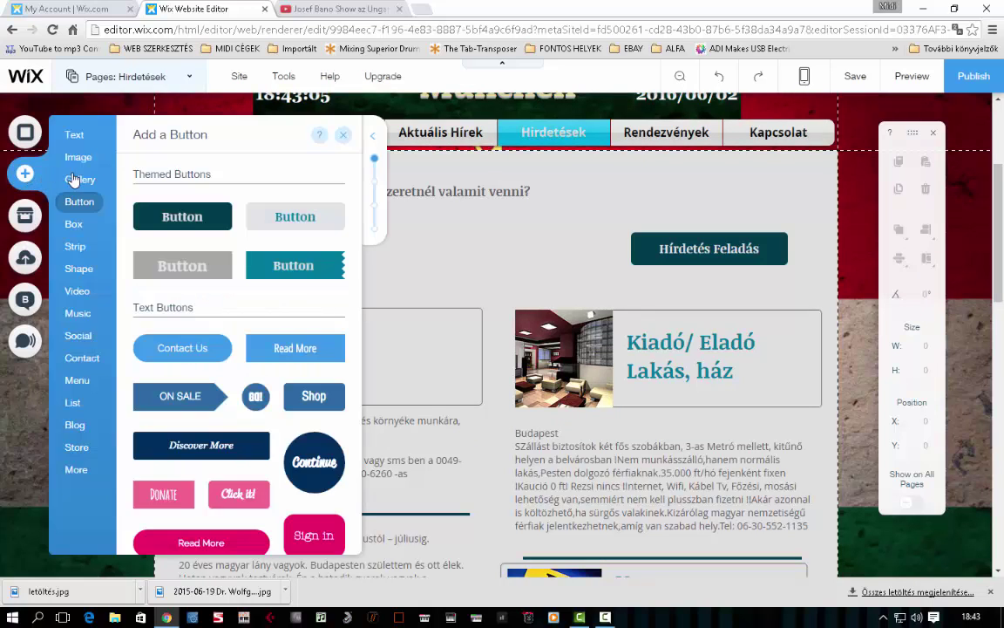
mouse_move(82, 227)
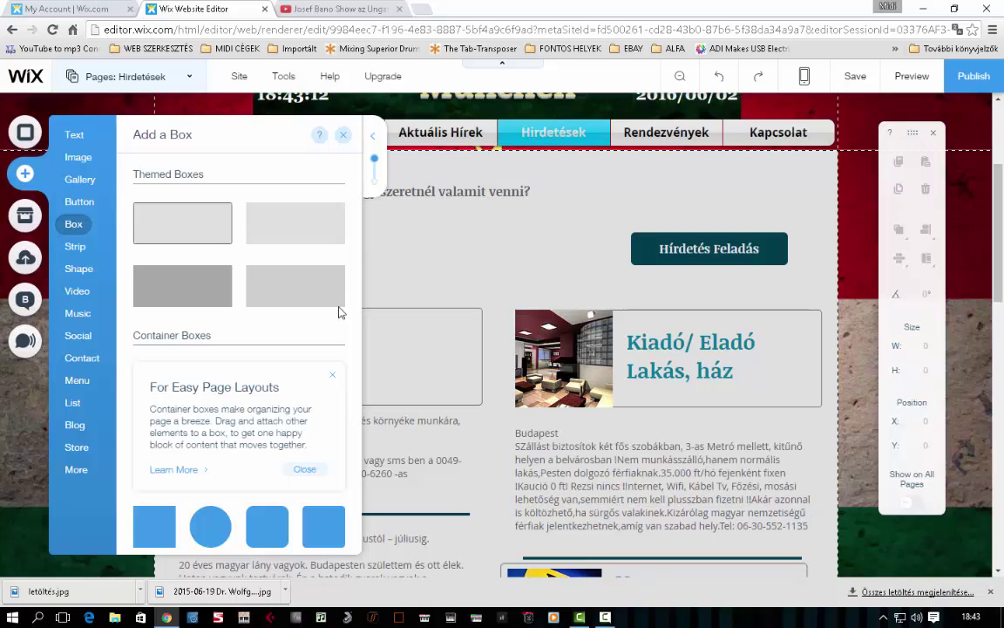
scroll(204, 347, "down", 3)
scroll(261, 348, "down", 2)
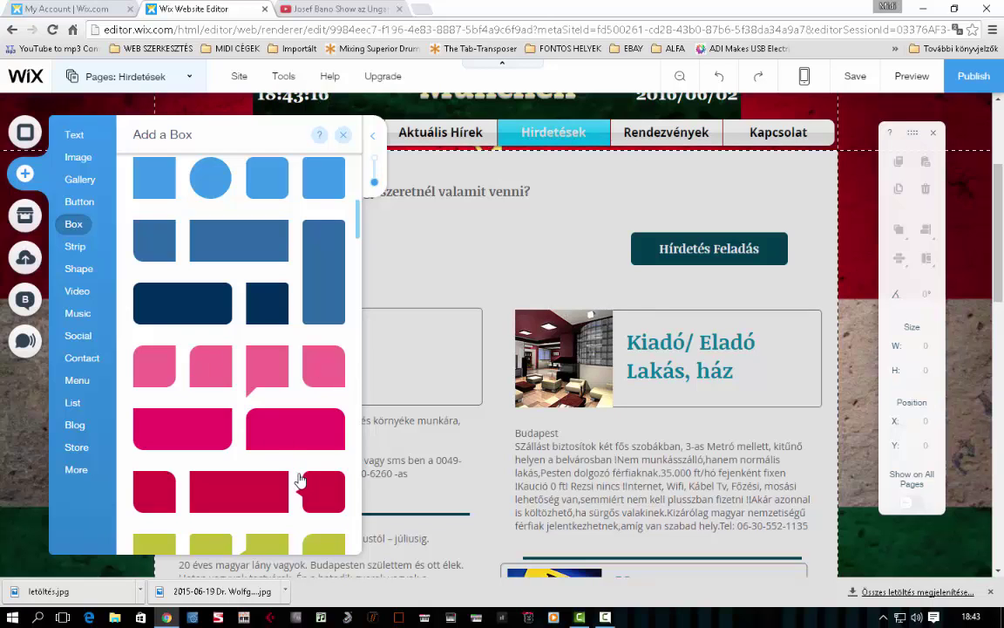
left_click(75, 246)
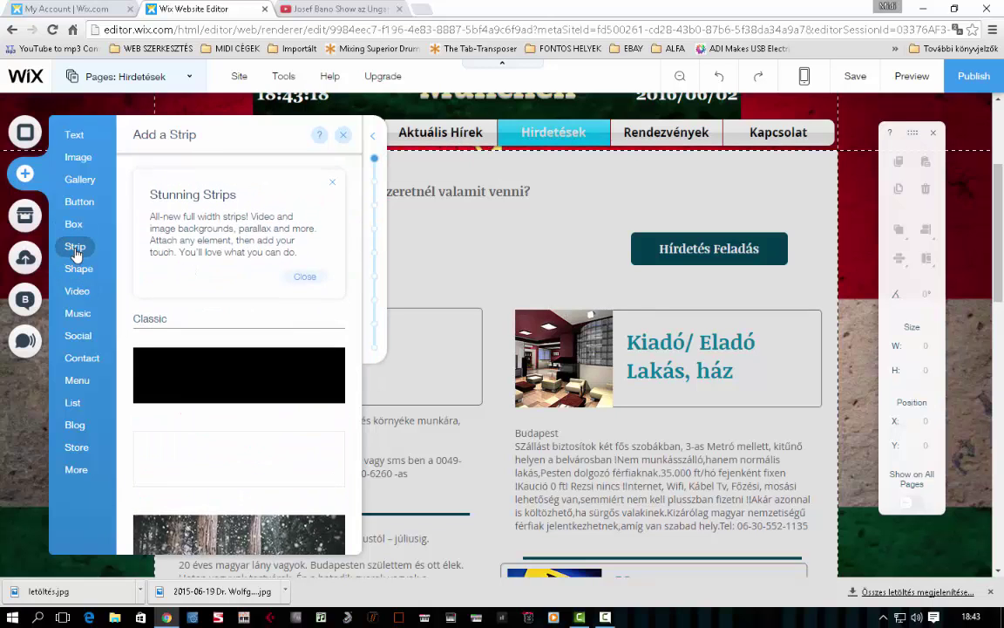
scroll(317, 443, "down", 1)
scroll(317, 443, "down", 4)
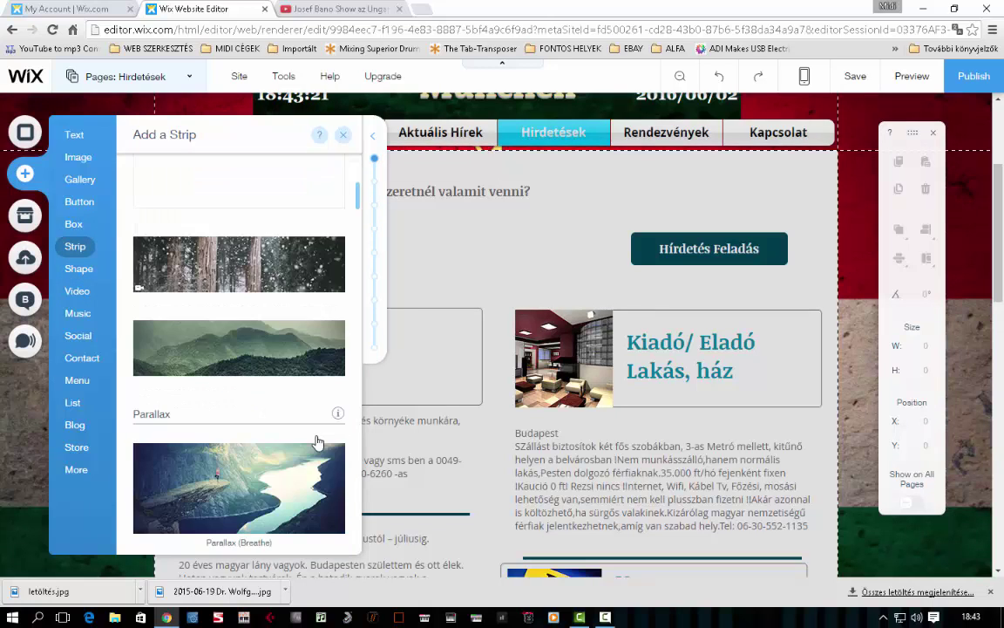
scroll(317, 442, "down", 2)
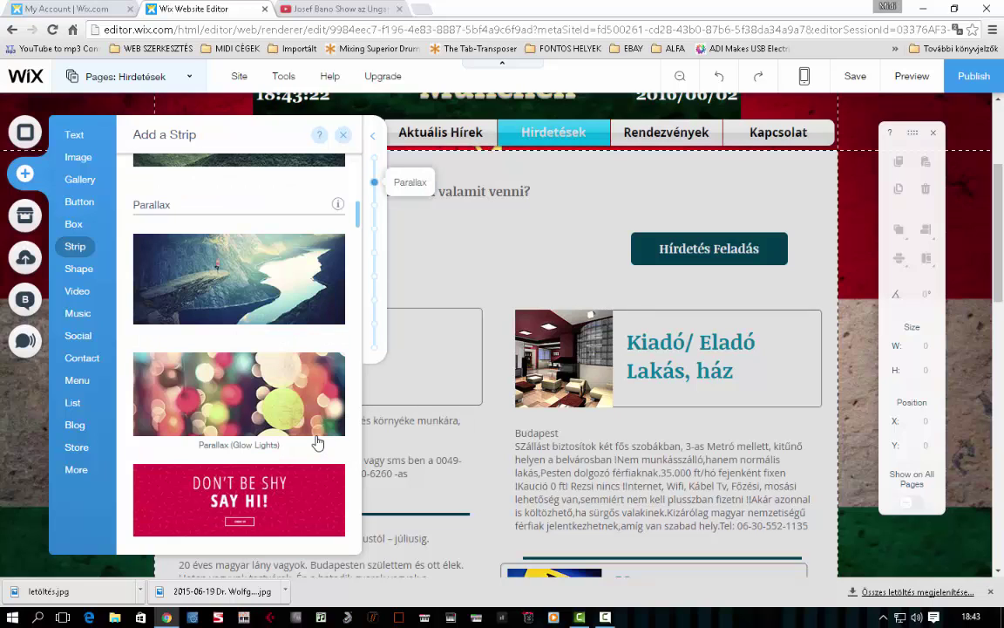
left_click(80, 268)
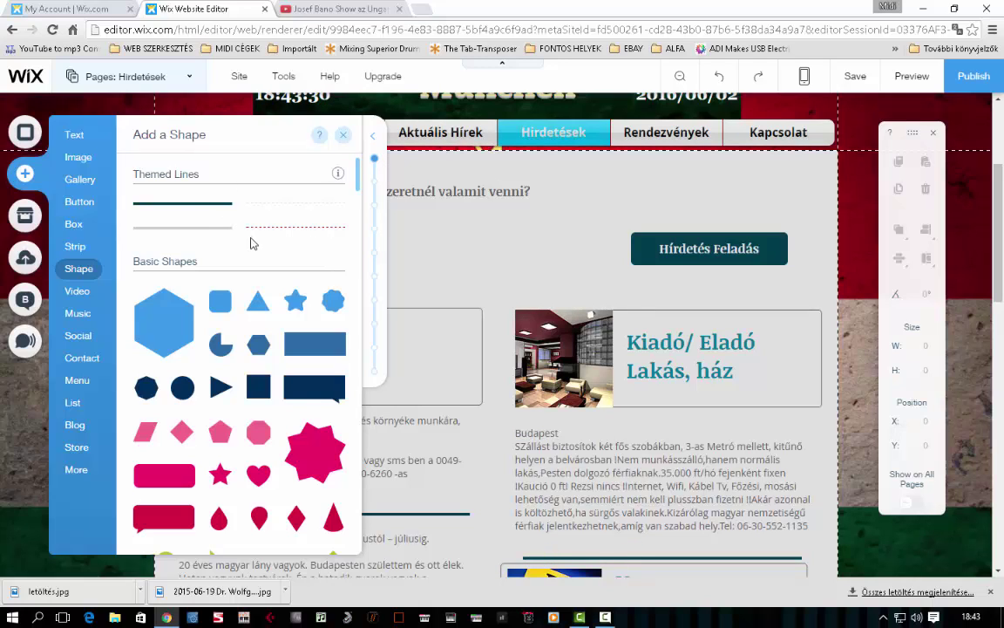
left_click(76, 292)
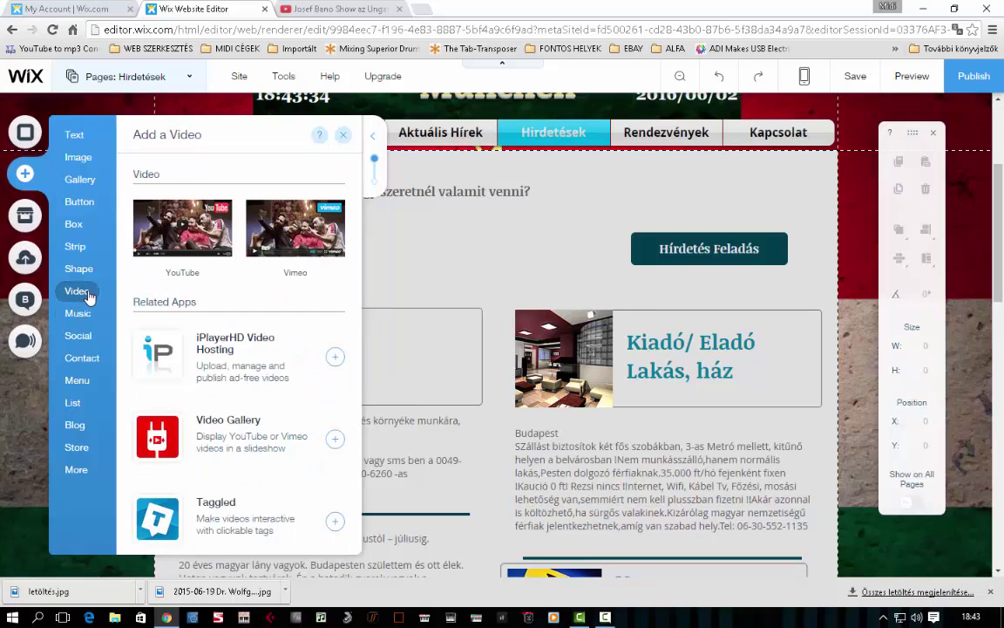
- Add a new blank page to the site, keeping the default name New Page
left_click(180, 76)
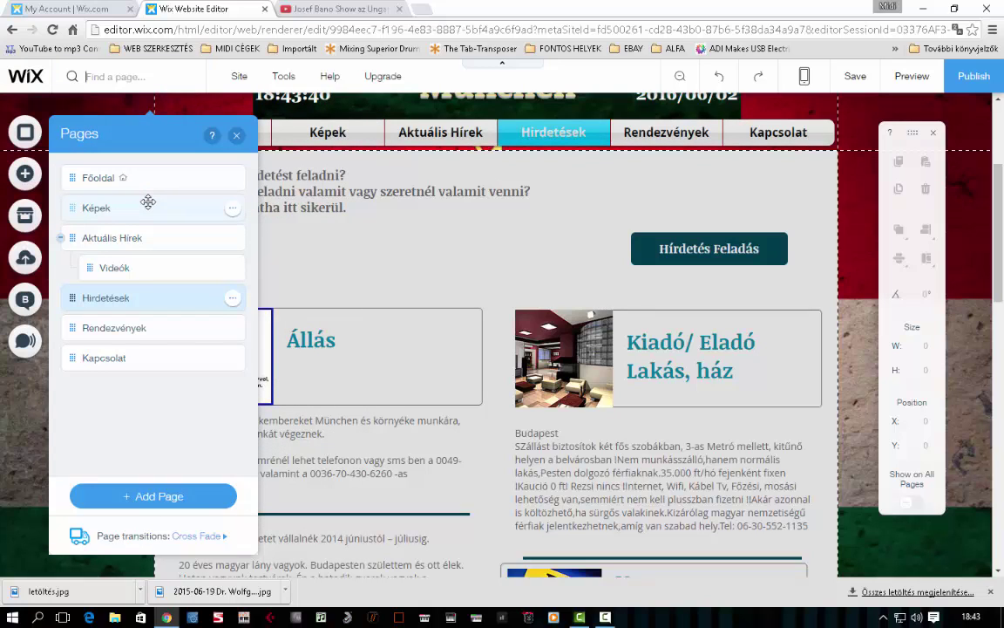
left_click(190, 494)
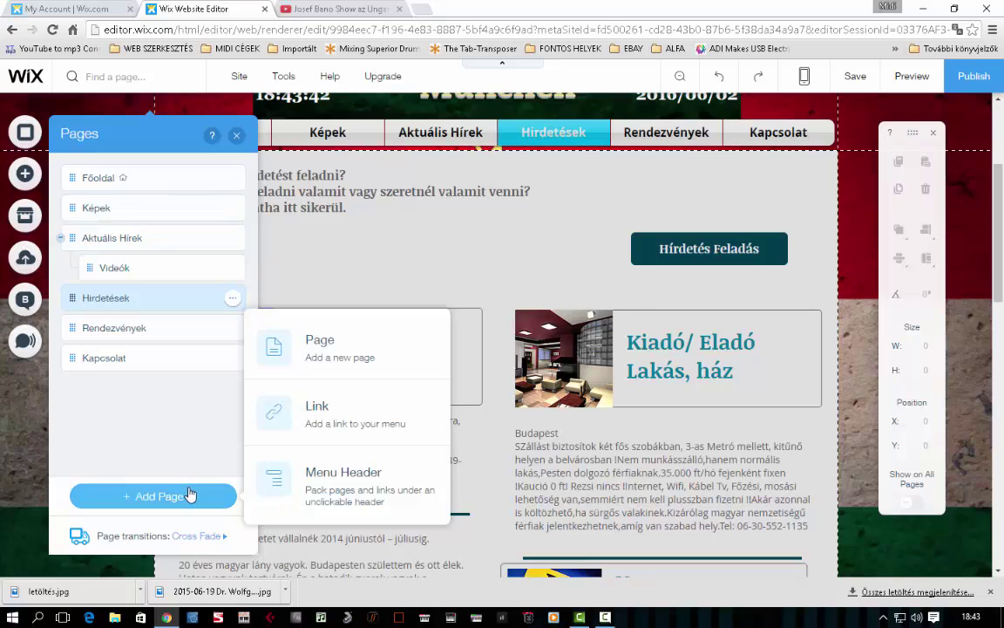
left_click(352, 353)
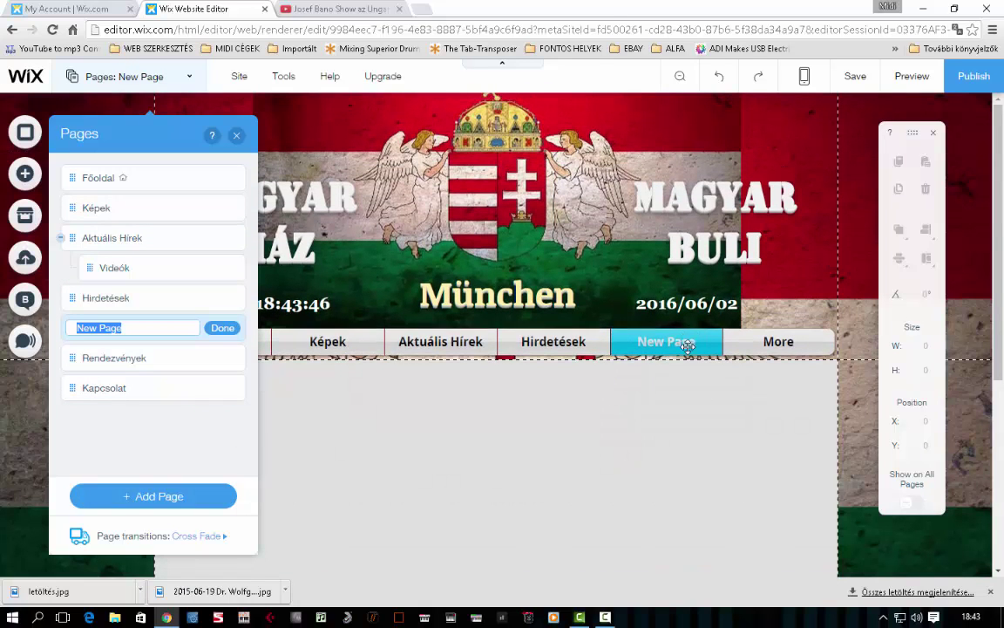
left_click(402, 461)
scroll(398, 461, "down", 2)
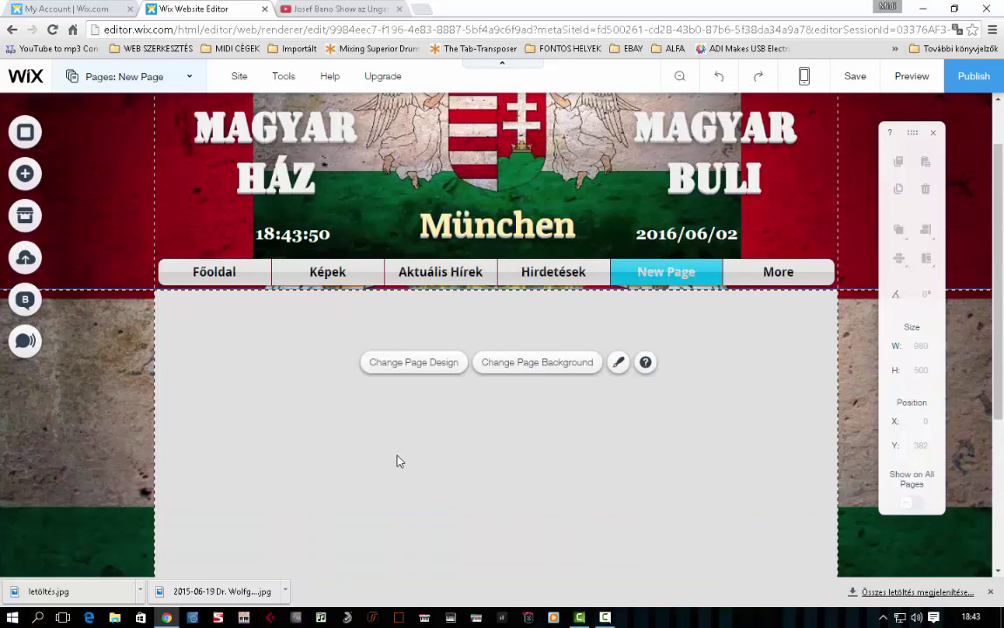
- Add a YouTube video to the new page at about X 100, Y 444 and enlarge it to about 831 × 365 px
left_click(26, 174)
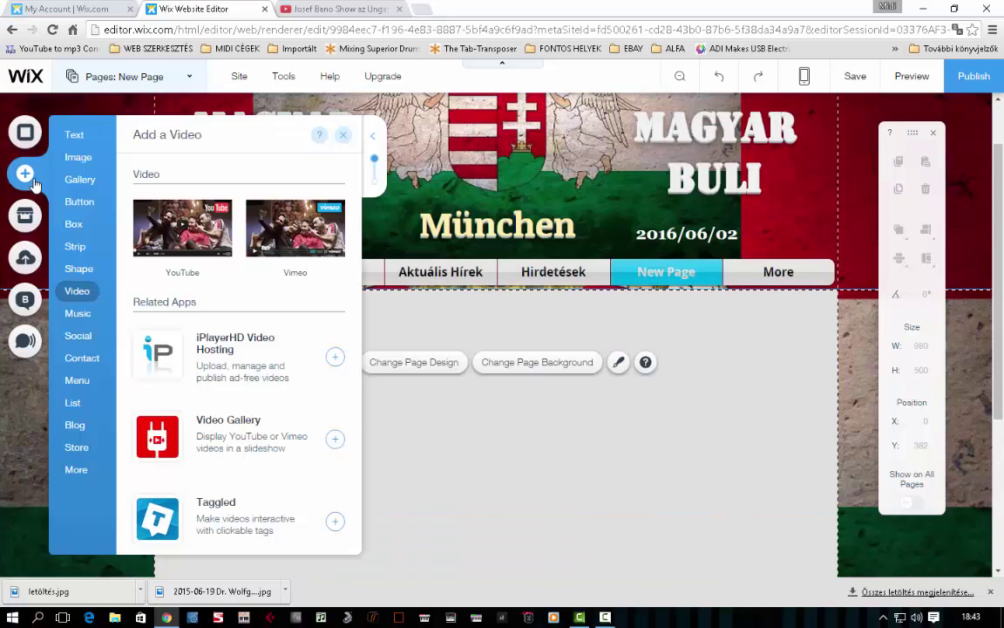
left_click(218, 225)
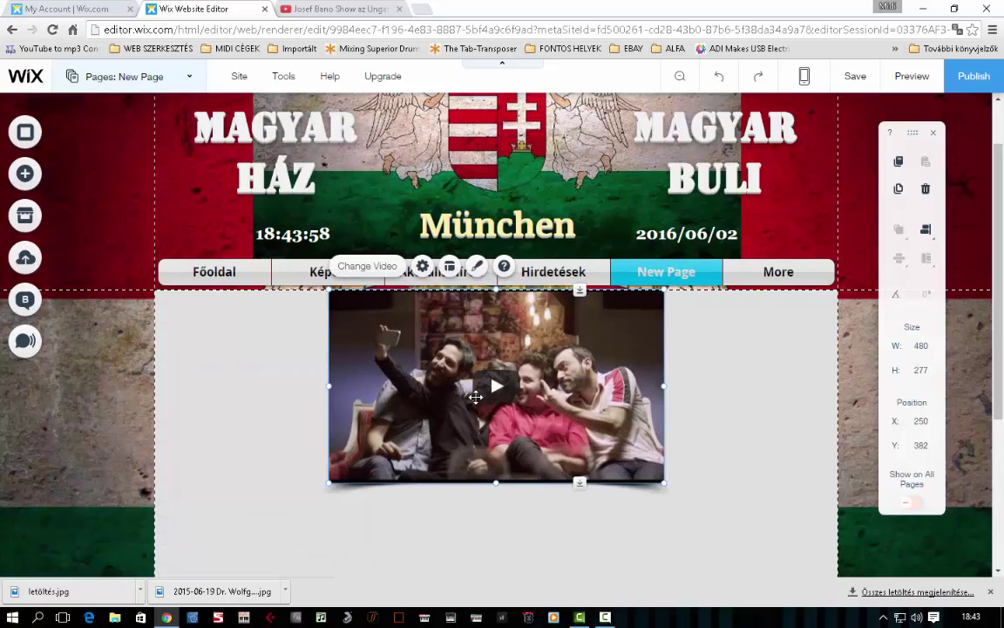
left_click_drag(441, 336, 340, 374)
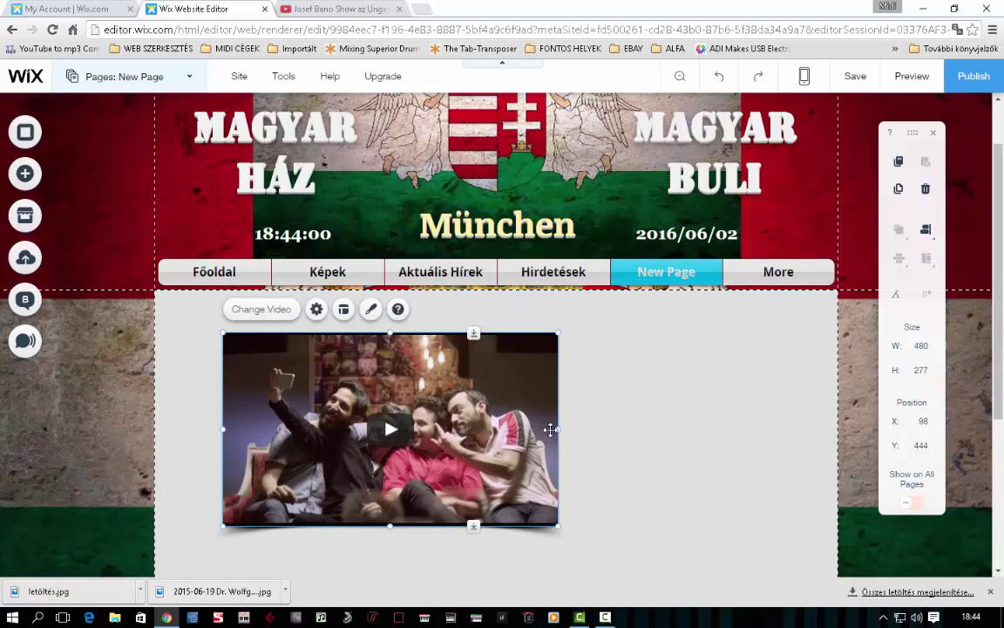
left_click_drag(556, 430, 804, 430)
left_click_drag(511, 524, 432, 333)
- Replace the placeholder video by setting its web address to the copied YouTube link, leaving autoplay and looping off
right_click(523, 112)
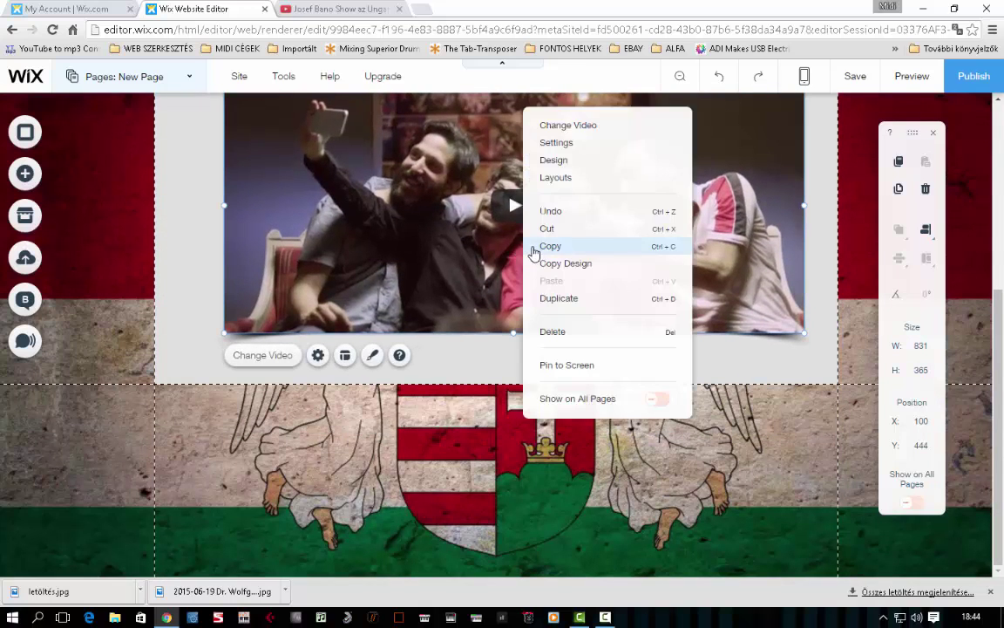
left_click(272, 356)
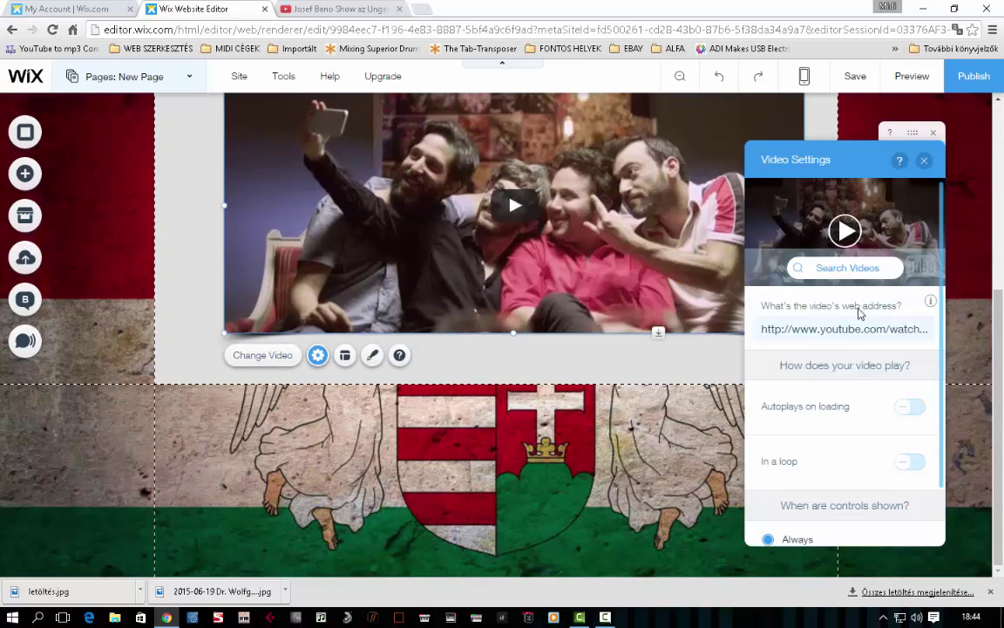
left_click(863, 330)
type("http://www.youtube.com/watch?v=zBk8kYPC7iY")
left_click(850, 359)
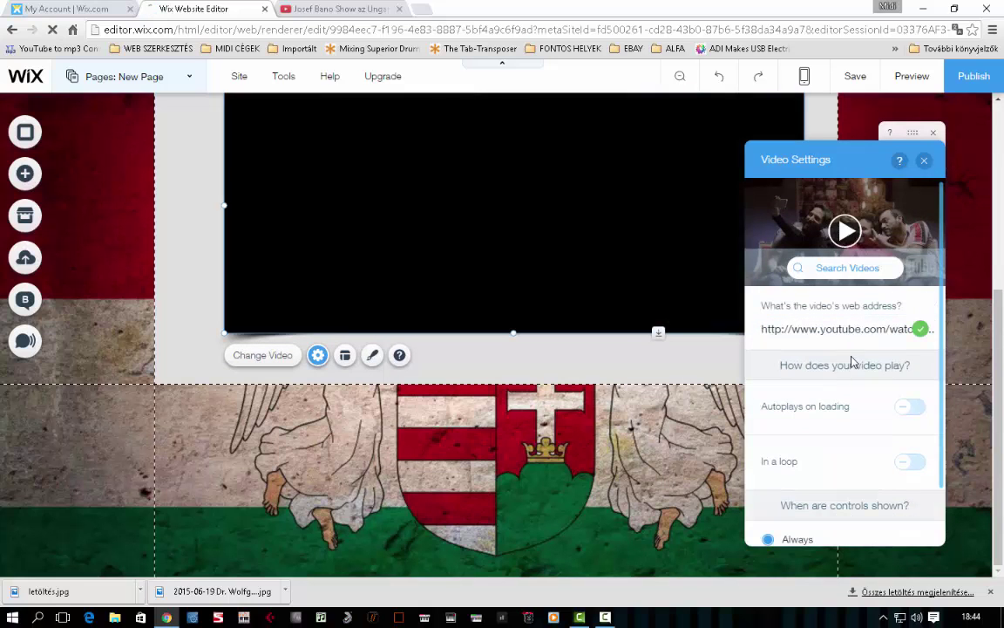
scroll(638, 349, "up", 2)
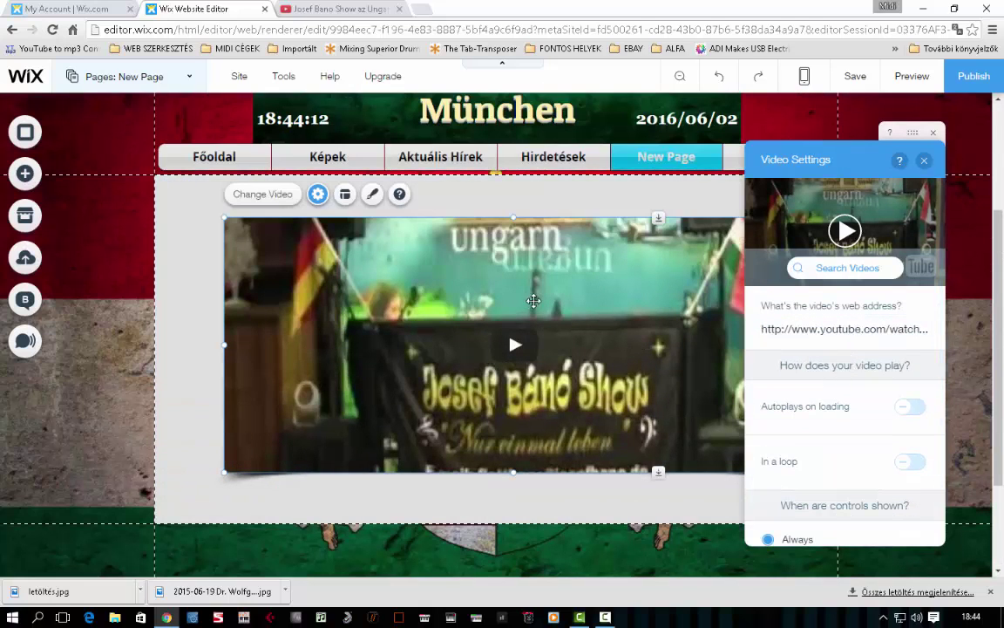
left_click(923, 161)
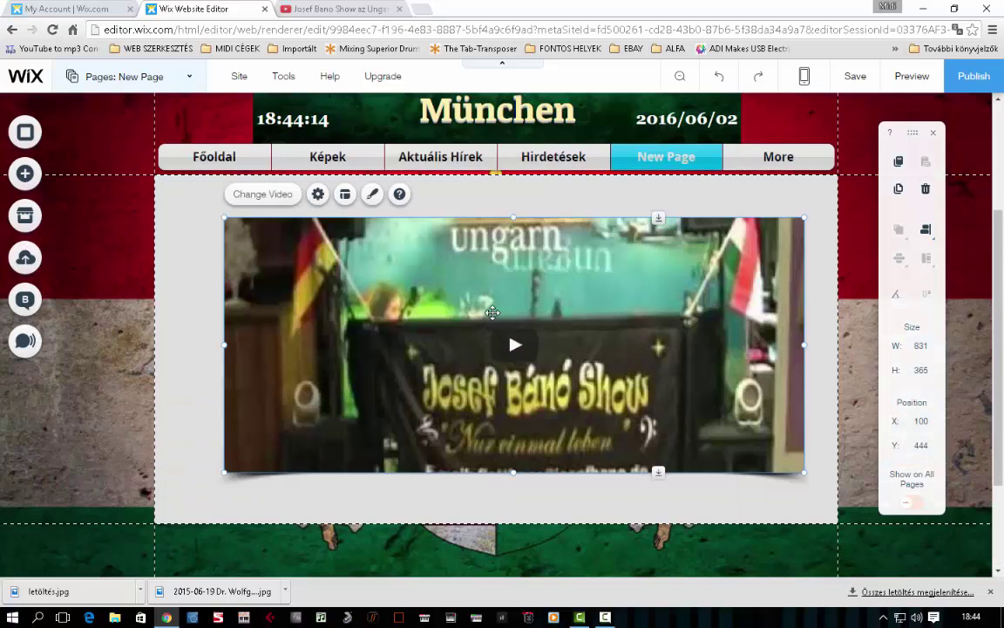
- Increase the video's height to about 429 px and position it at about X 90, Y 437
left_click_drag(482, 347, 486, 318)
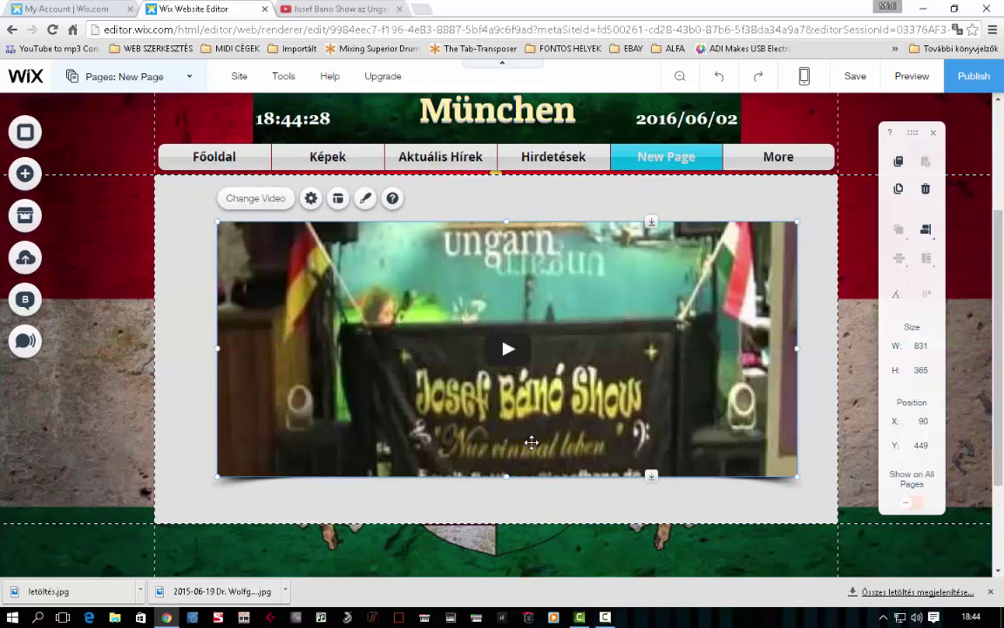
left_click_drag(504, 475, 505, 525)
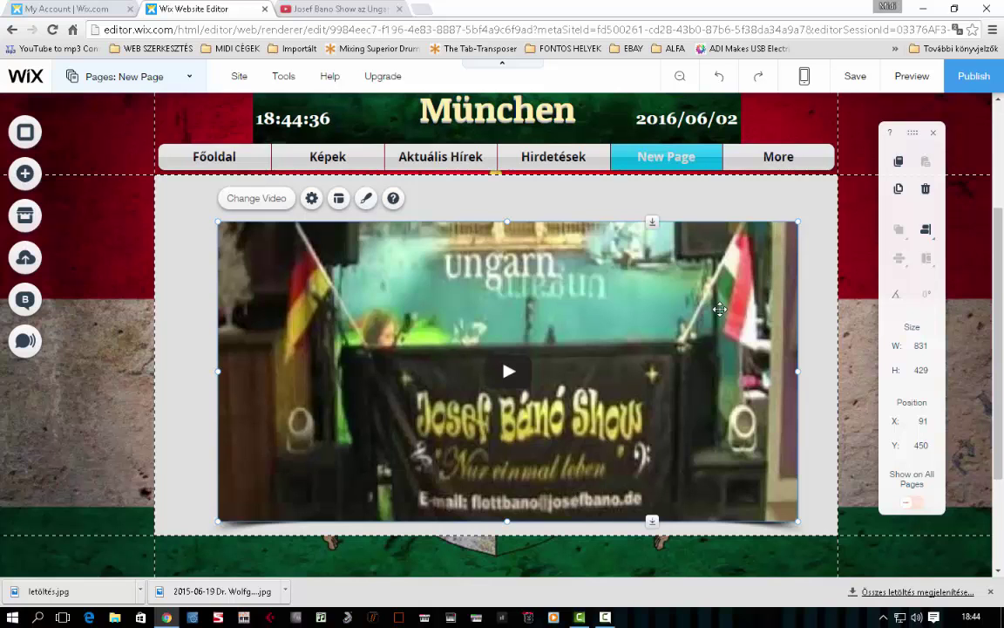
left_click_drag(547, 260, 545, 249)
- Copy the video's full title from its YouTube page and return to the Wix editor
left_click(359, 17)
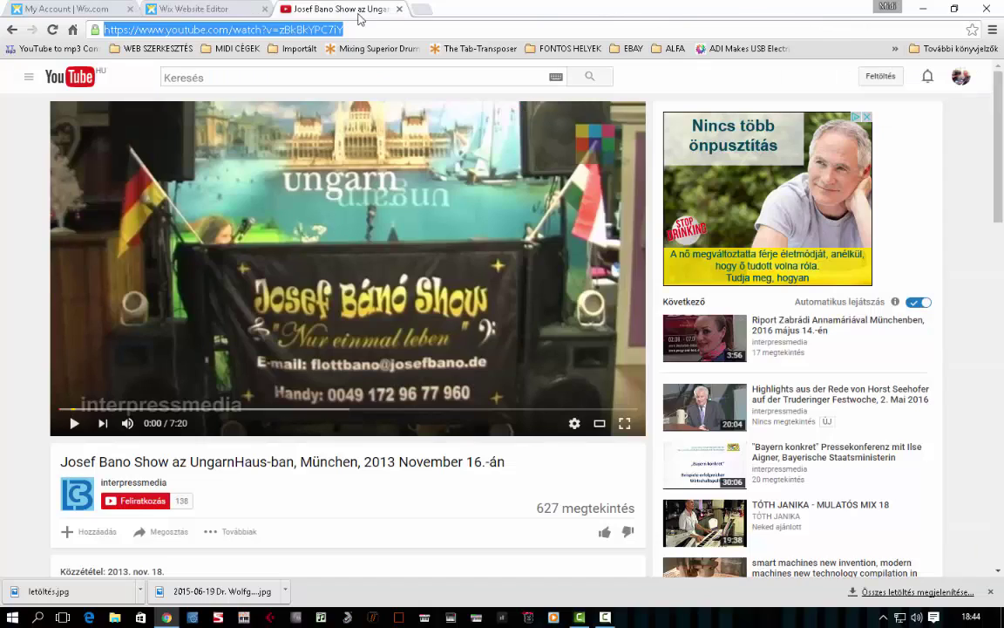
left_click_drag(60, 467, 521, 464)
key("ctrl+c")
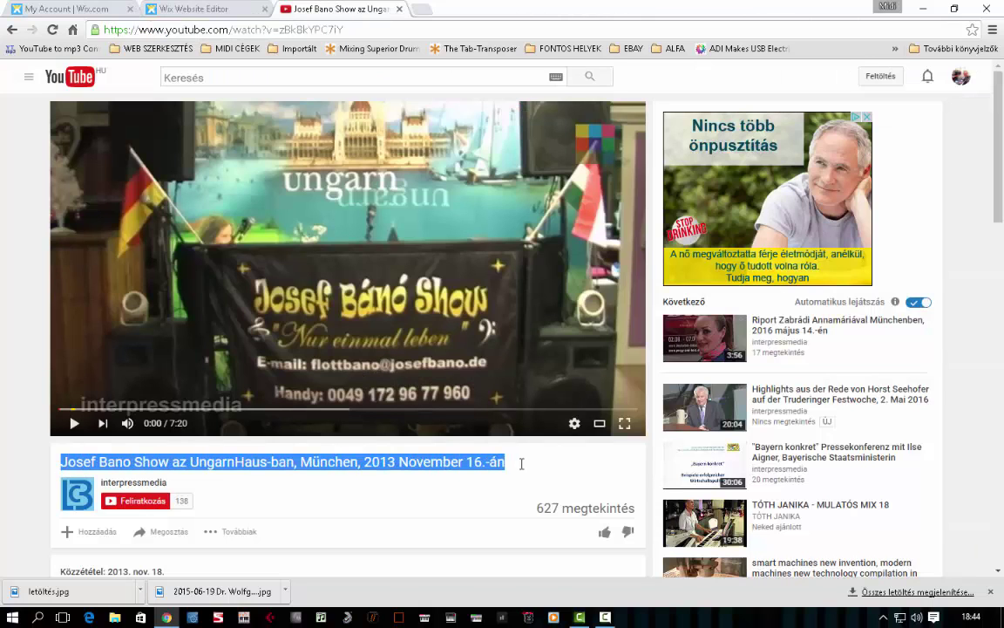
left_click(195, 17)
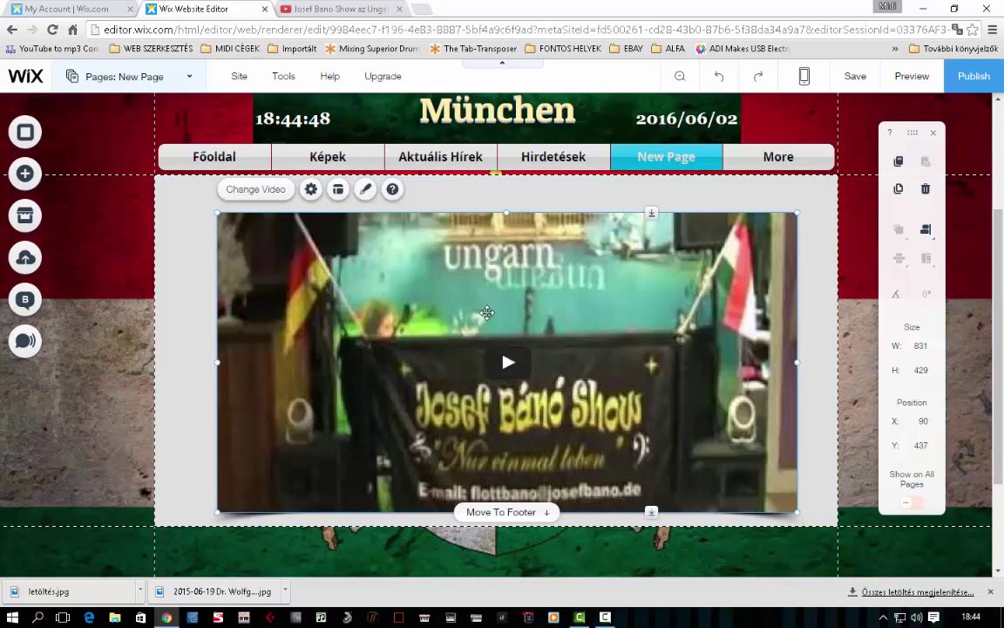
- Add an All Caps Title text element to the page and place it above the video at about X 77, Y 382
left_click(175, 225)
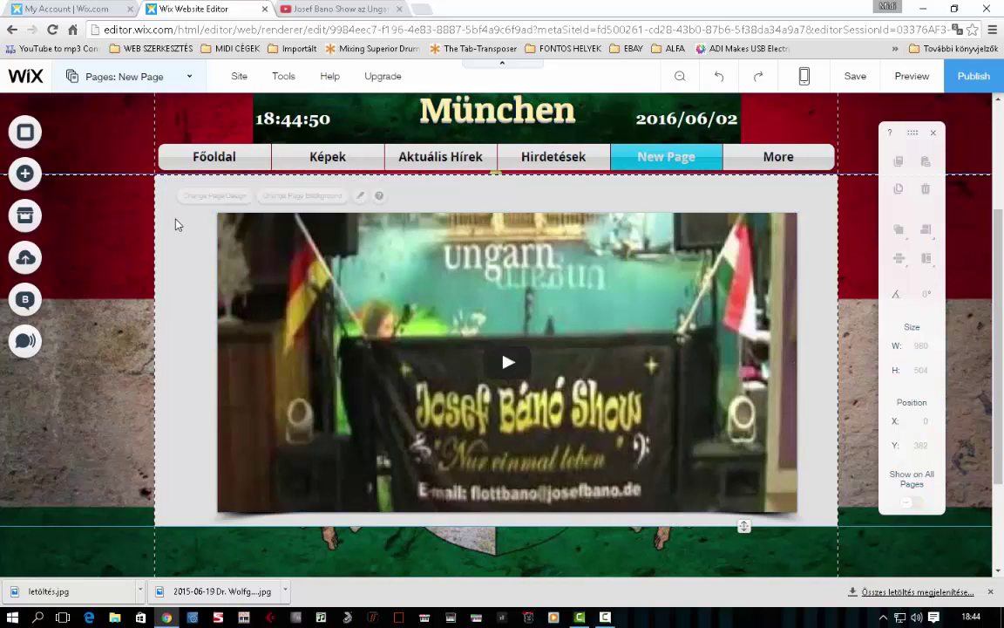
left_click(25, 173)
left_click(78, 157)
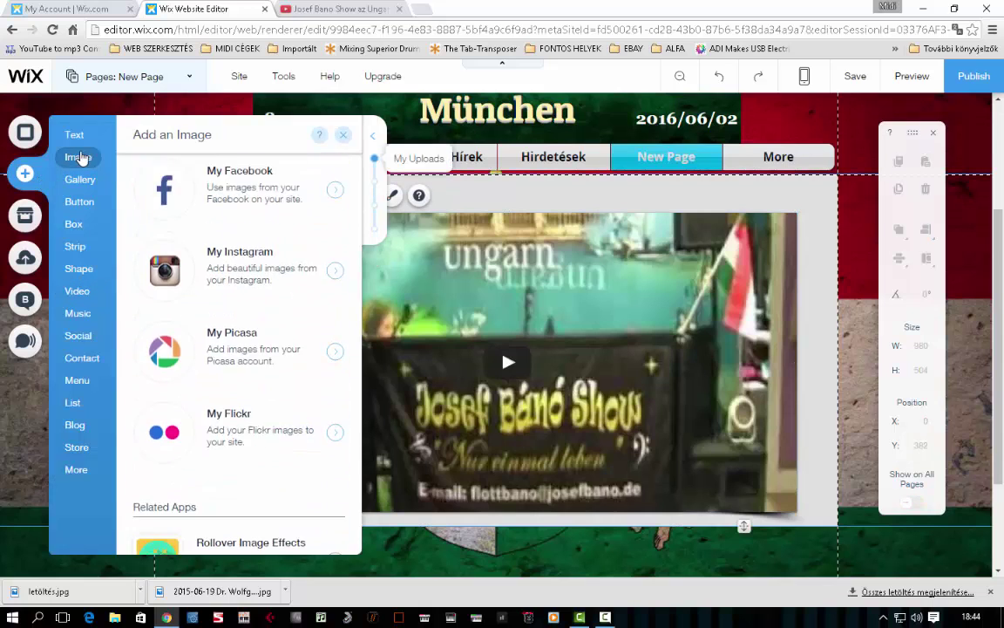
left_click(77, 136)
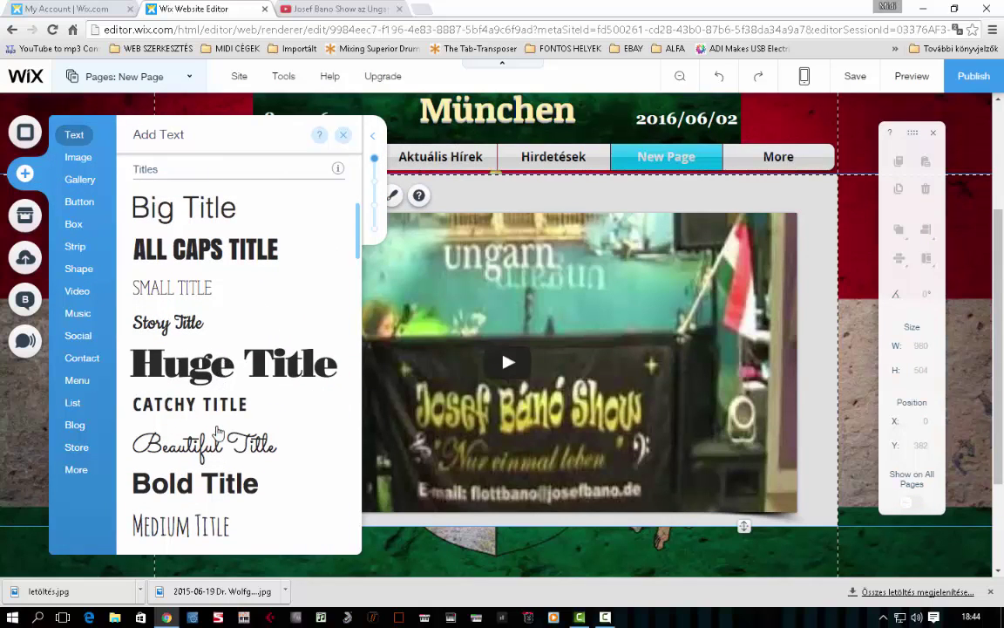
left_click(203, 251)
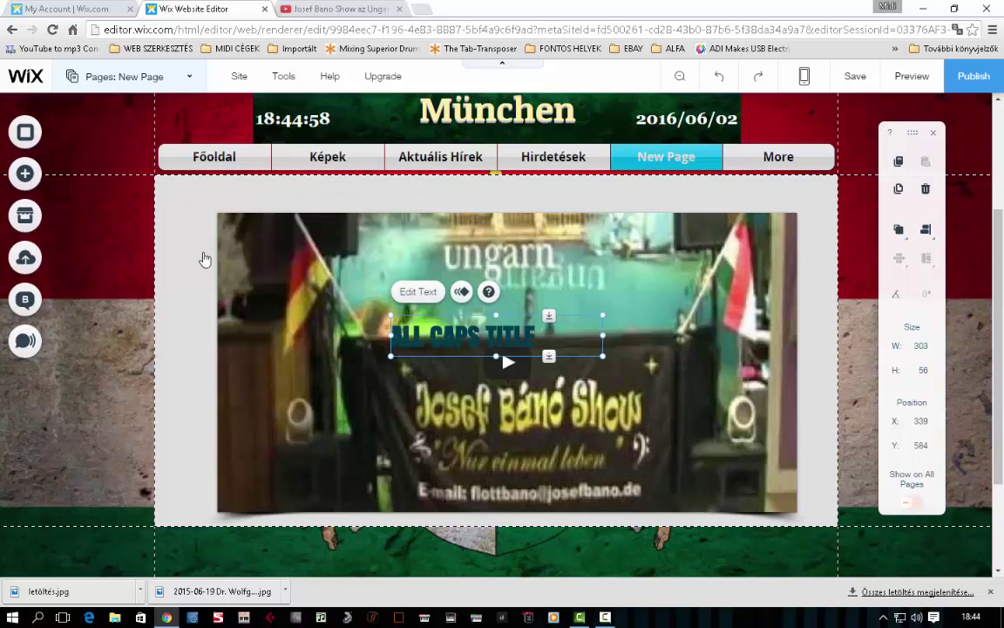
left_click_drag(488, 338, 305, 200)
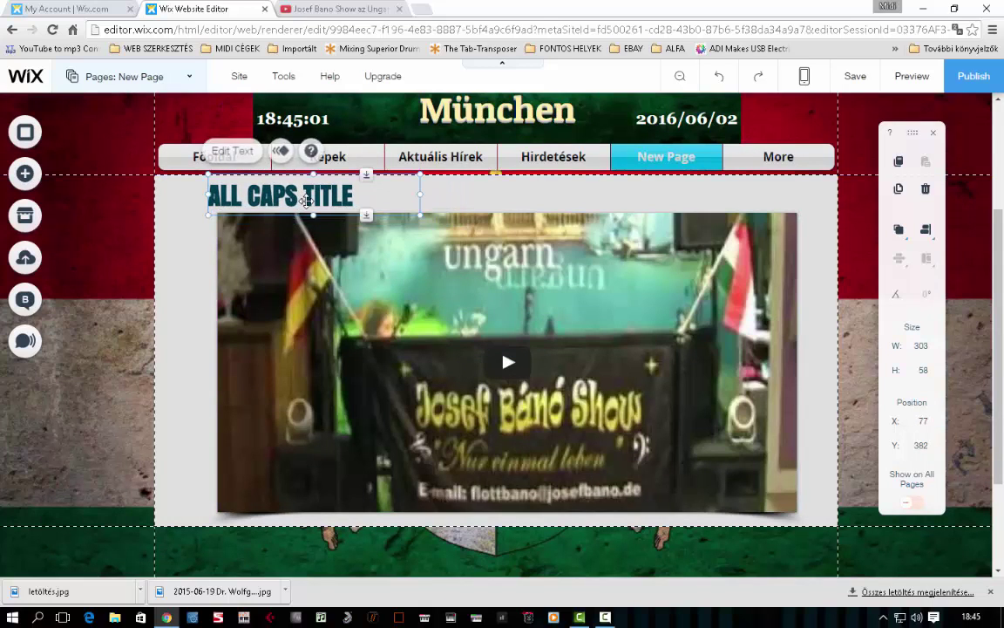
- Replace the placeholder title text with the copied video title and widen its text box to about 781 px
left_click(235, 151)
left_click_drag(373, 195, 186, 194)
key("ctrl+v")
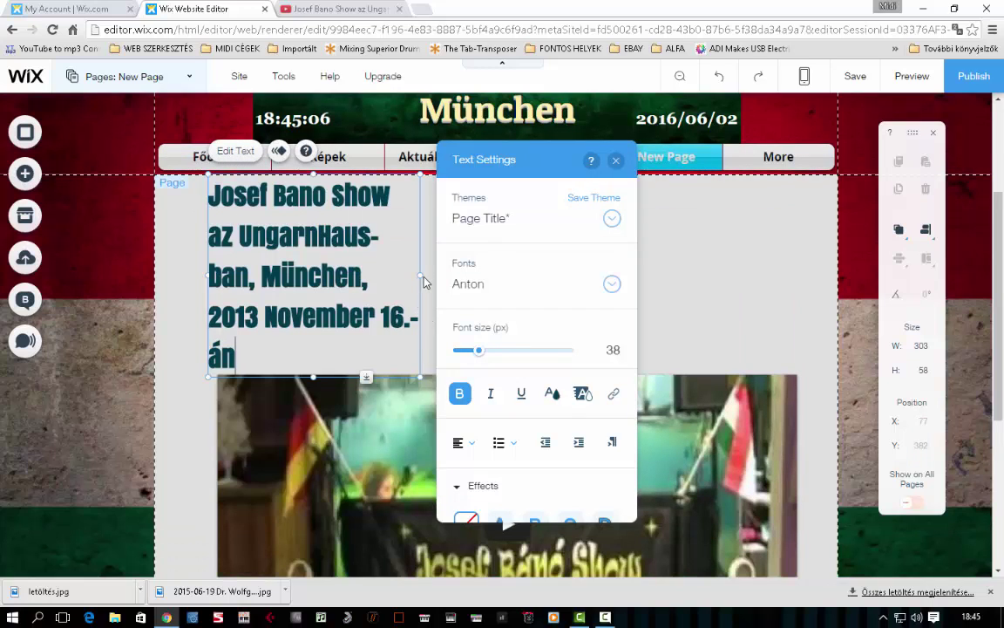
left_click_drag(422, 278, 755, 262)
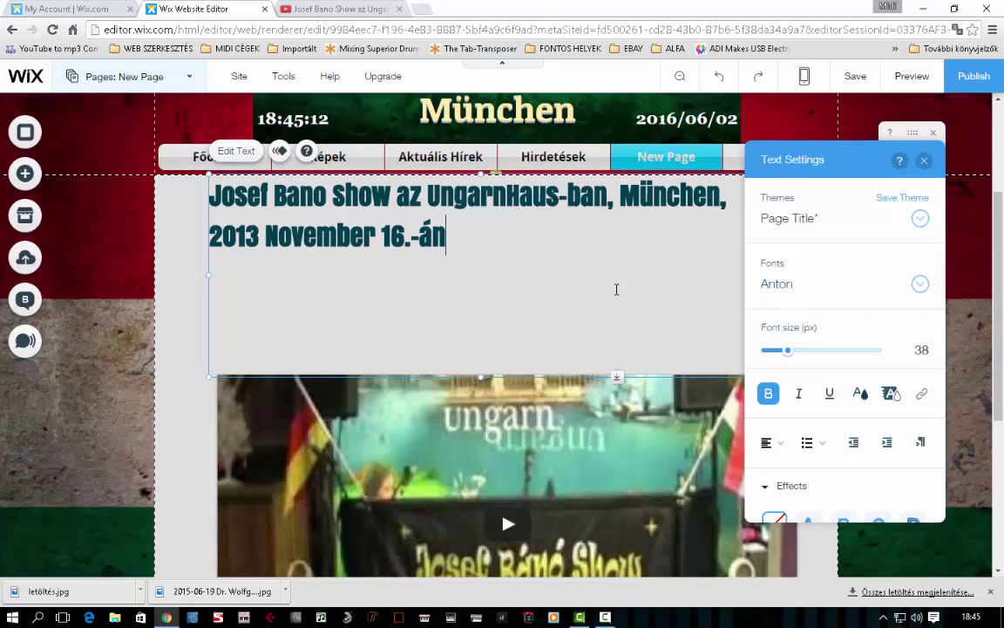
- Set the font size of the entire video title to 22 px
left_click_drag(785, 355, 772, 352)
left_click_drag(451, 235, 192, 174)
left_click_drag(788, 356, 779, 356)
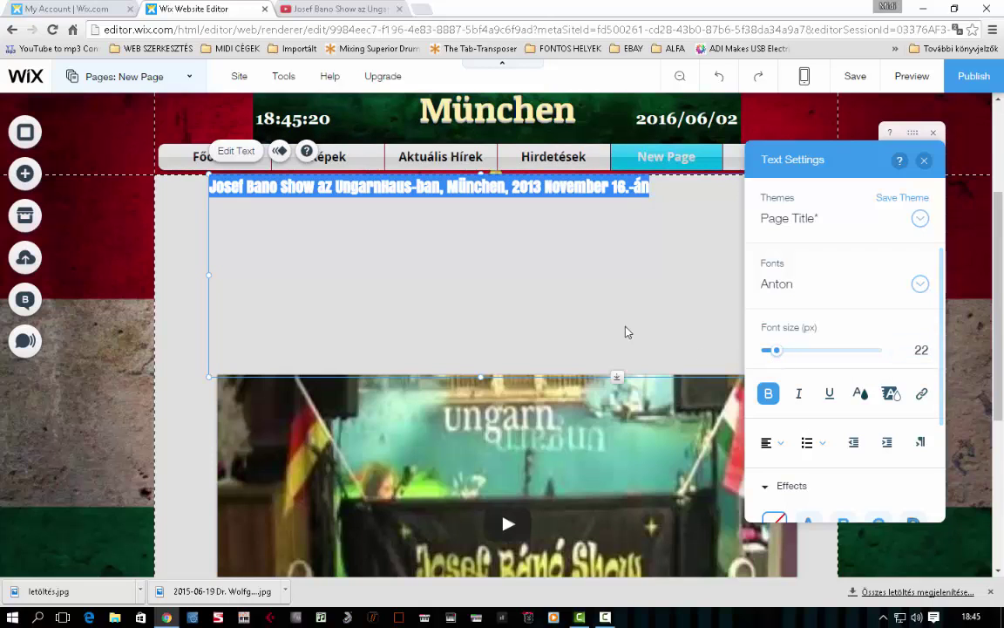
- Move the video up to about X 90, Y 460 and position its title above it at about X 85, Y 406
left_click(490, 427)
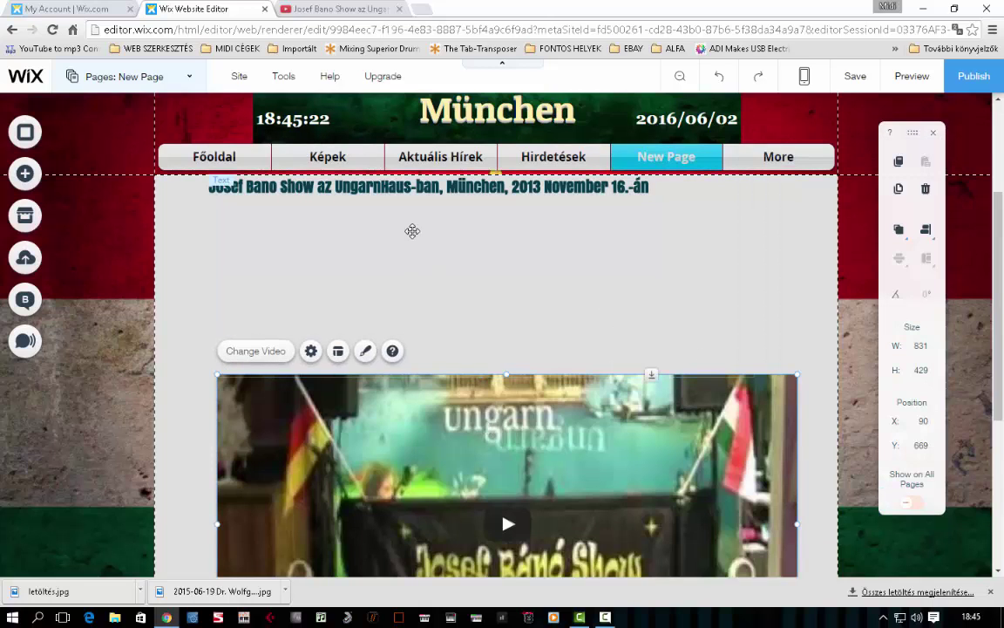
left_click_drag(491, 427, 647, 212)
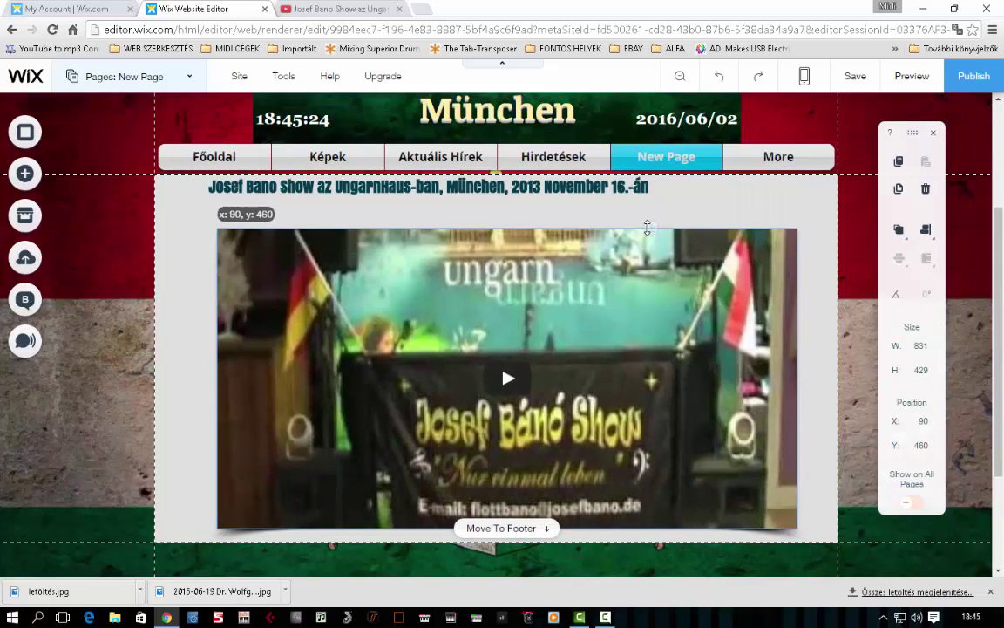
left_click(491, 214)
mouse_move(491, 214)
left_mouse_down()
mouse_move(501, 217)
mouse_move(485, 215)
left_mouse_up()
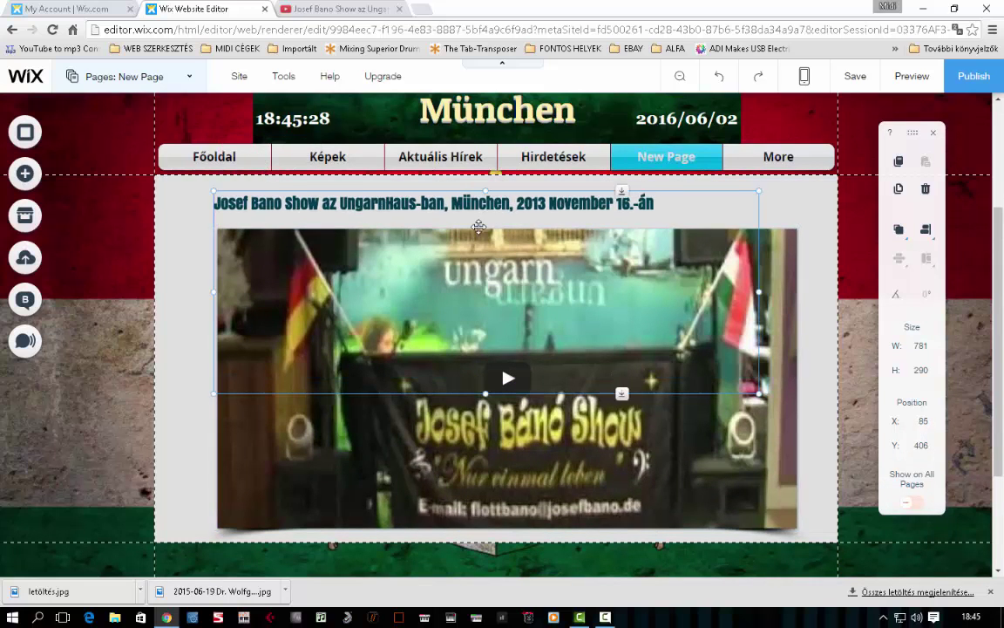
left_click(819, 277)
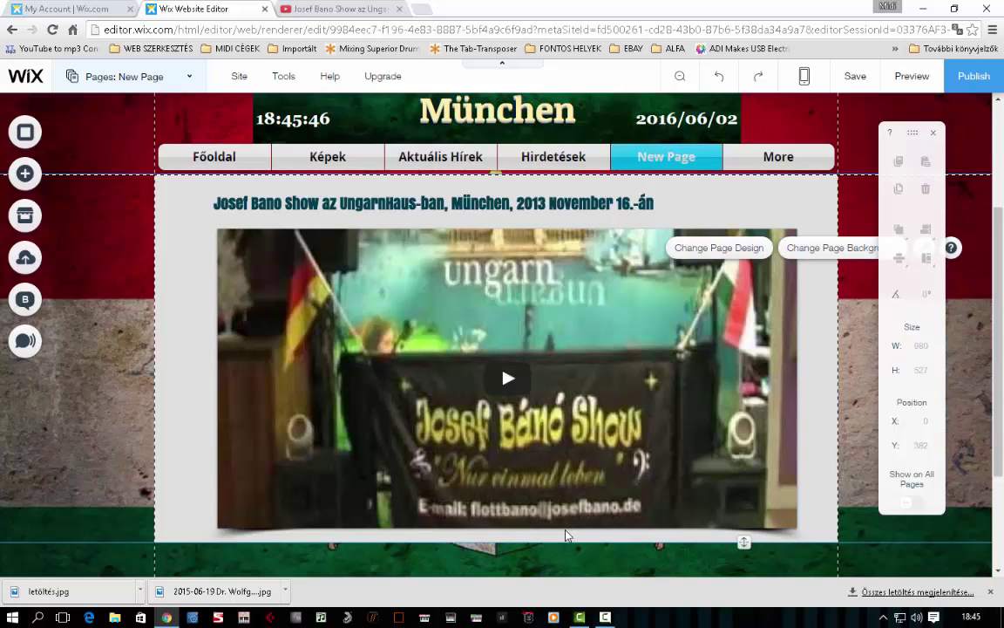
- Examine the social, video and music elements that can be added, including the themed music player's track chooser
left_click(29, 177)
left_click(80, 337)
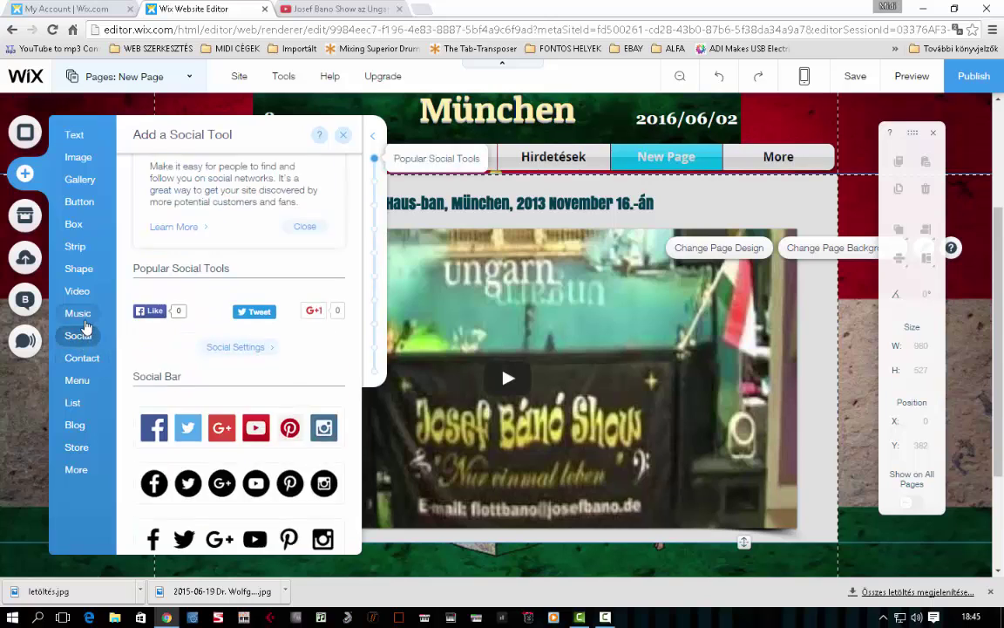
left_click(82, 314)
left_click(77, 293)
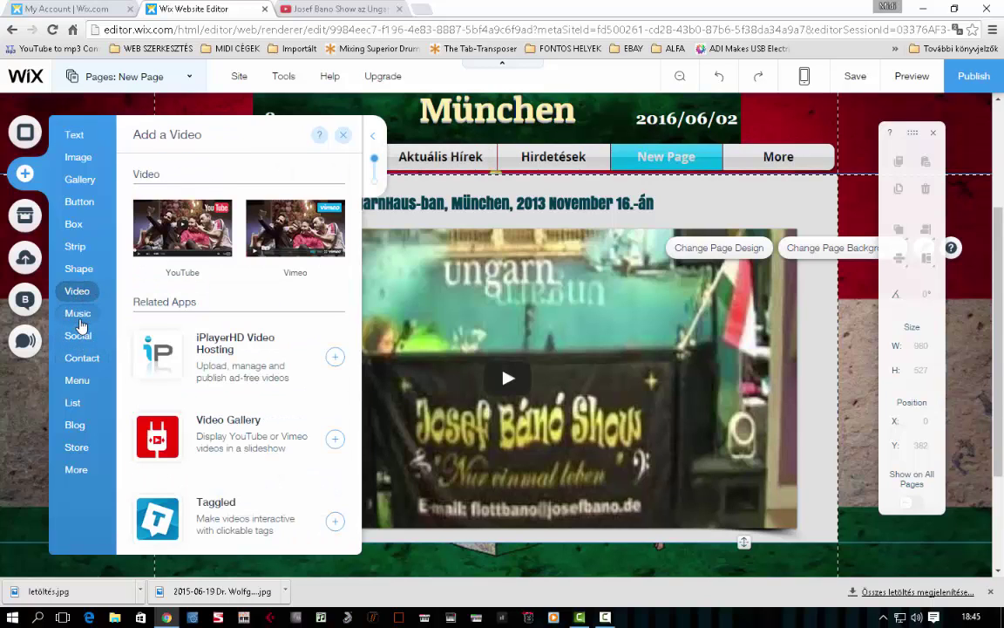
left_click(81, 321)
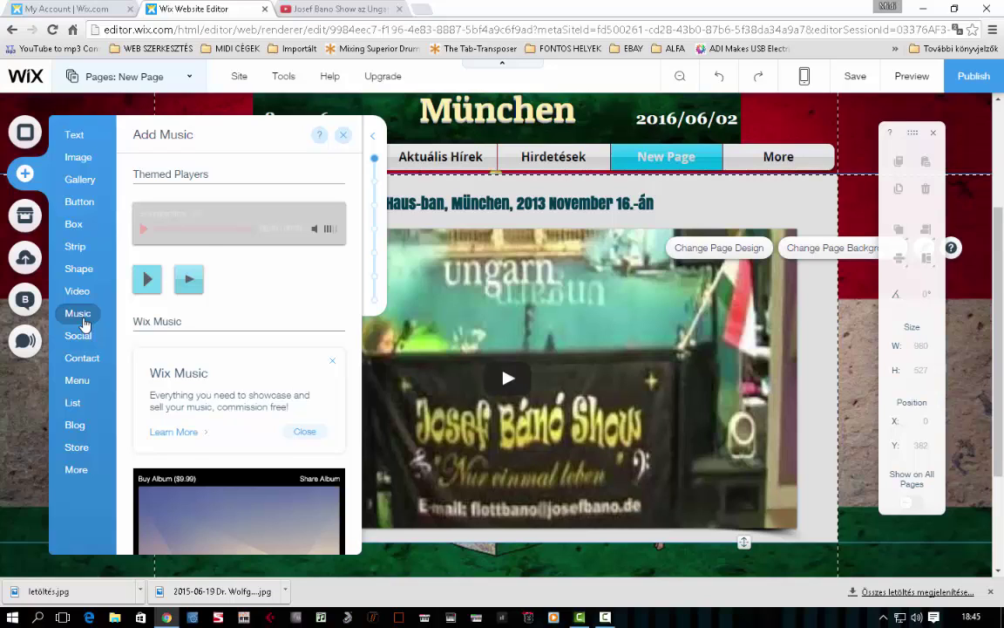
left_click(205, 234)
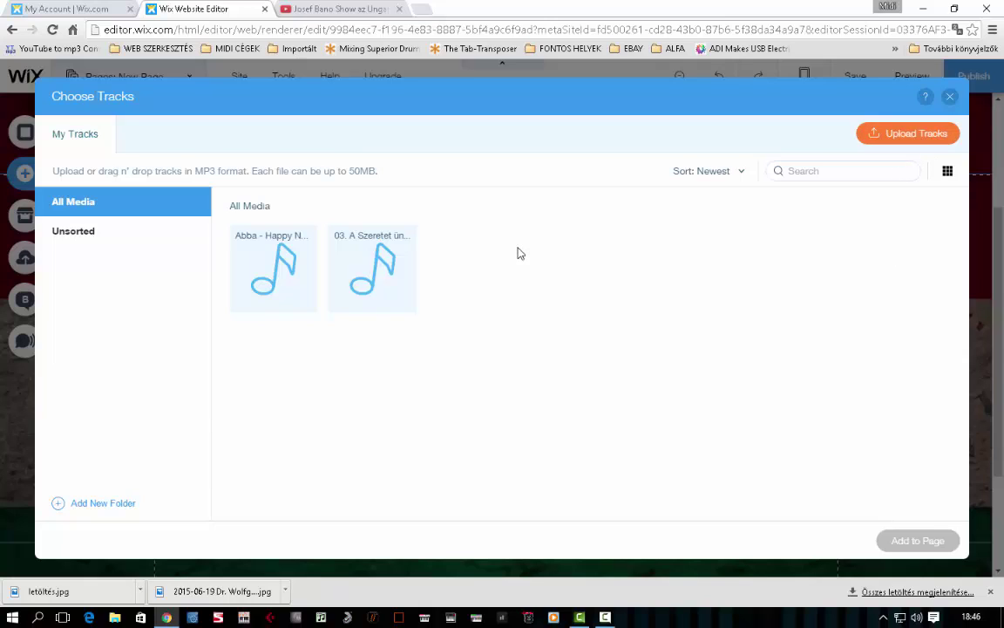
left_click(949, 96)
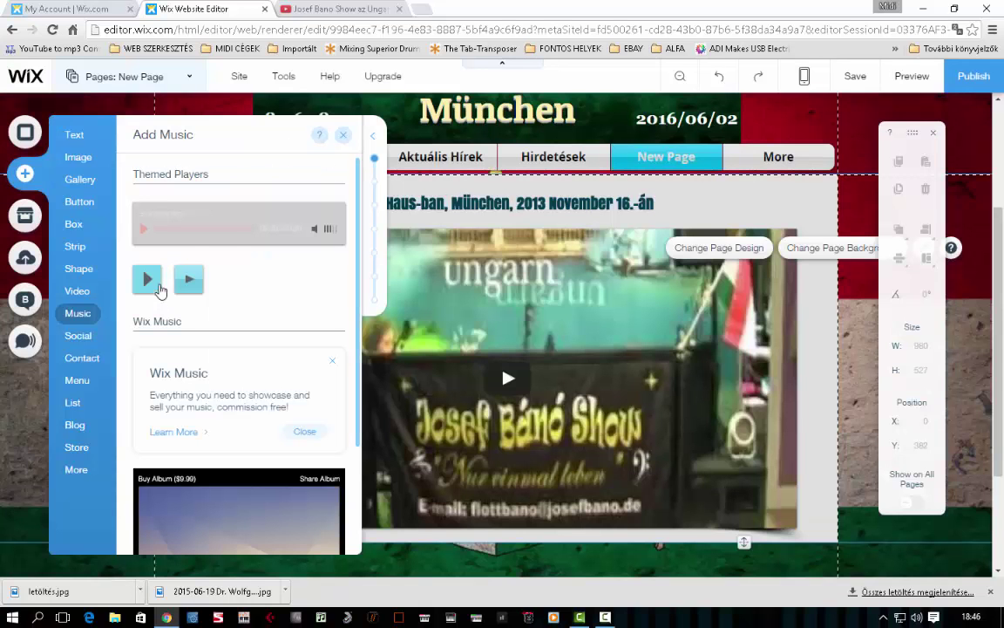
scroll(266, 349, "down", 3)
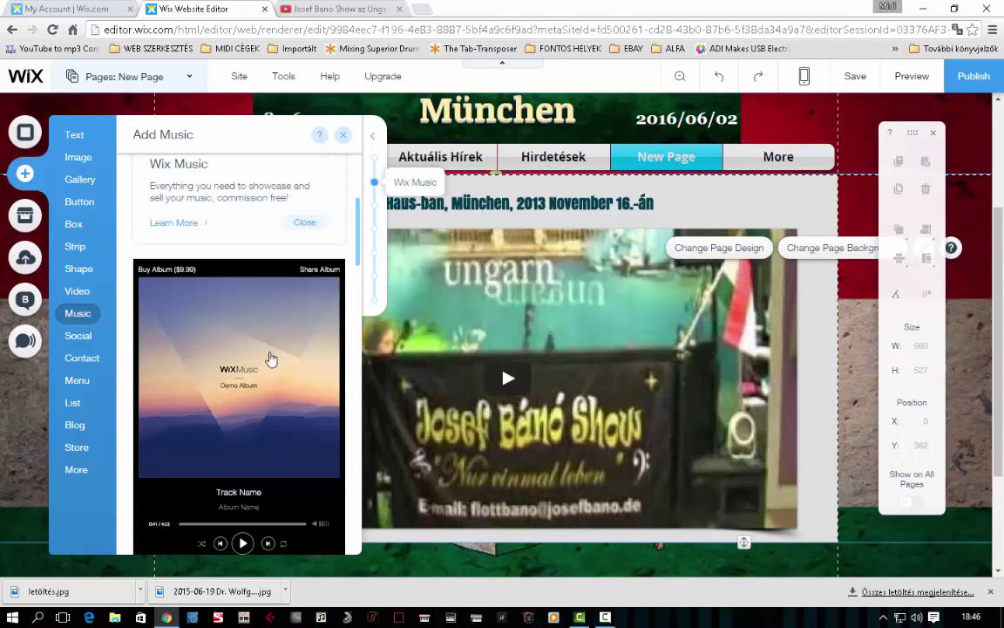
scroll(269, 371, "up", 3)
- Examine the social, contact, menu, list, blog and store elements, plus the additional HTML, login, PayPal and anchor elements
left_click(77, 336)
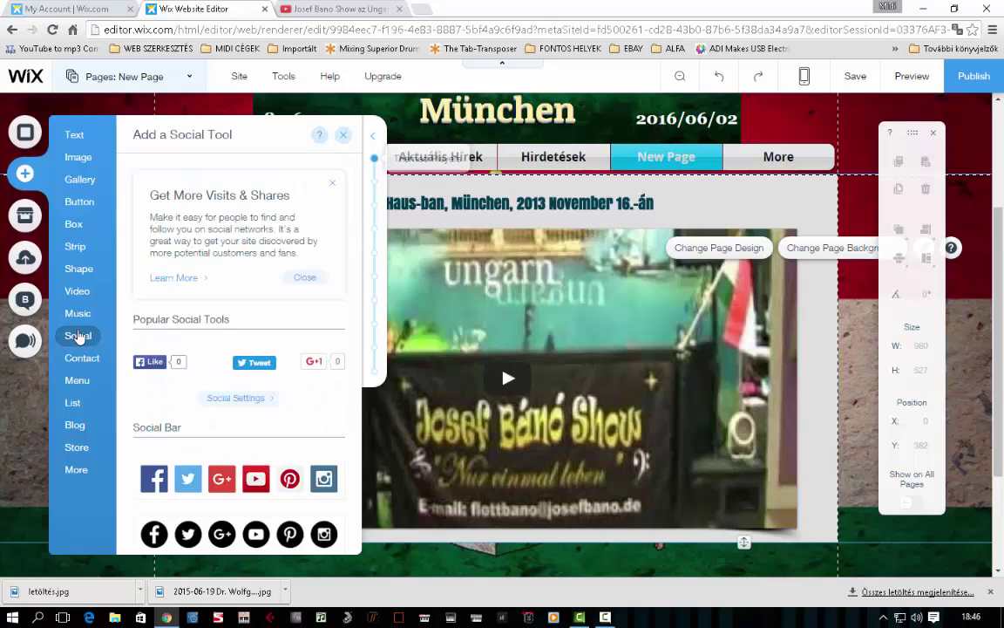
scroll(174, 353, "down", 2)
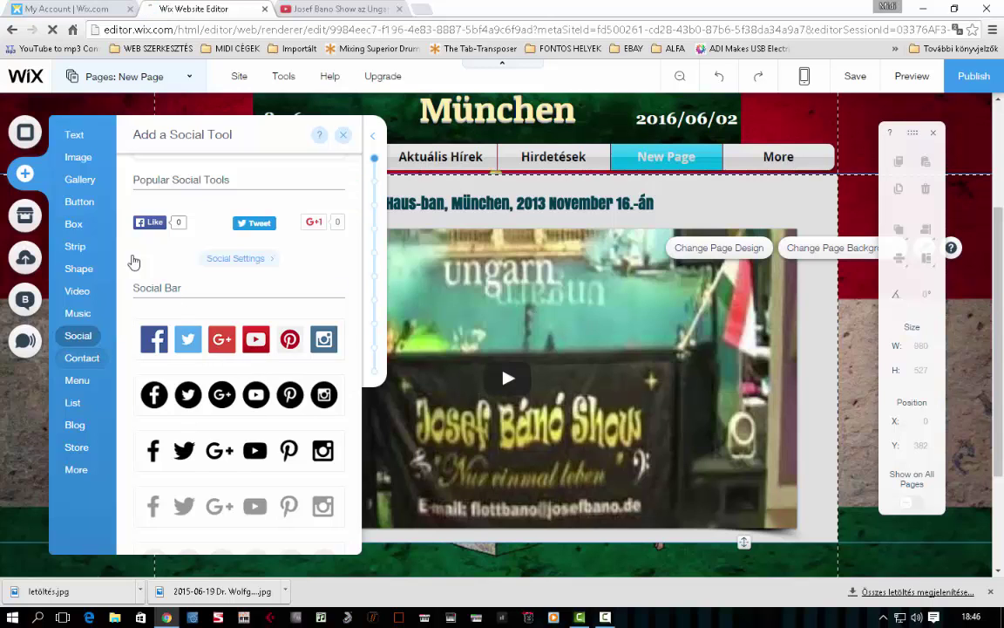
left_click(80, 357)
left_click(92, 380)
left_click(86, 358)
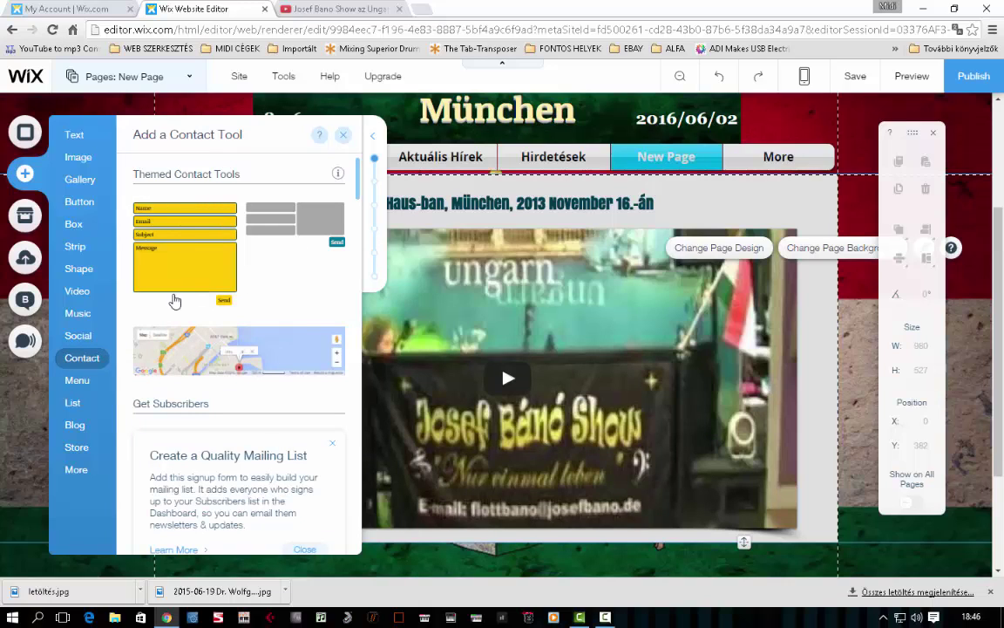
left_click(78, 381)
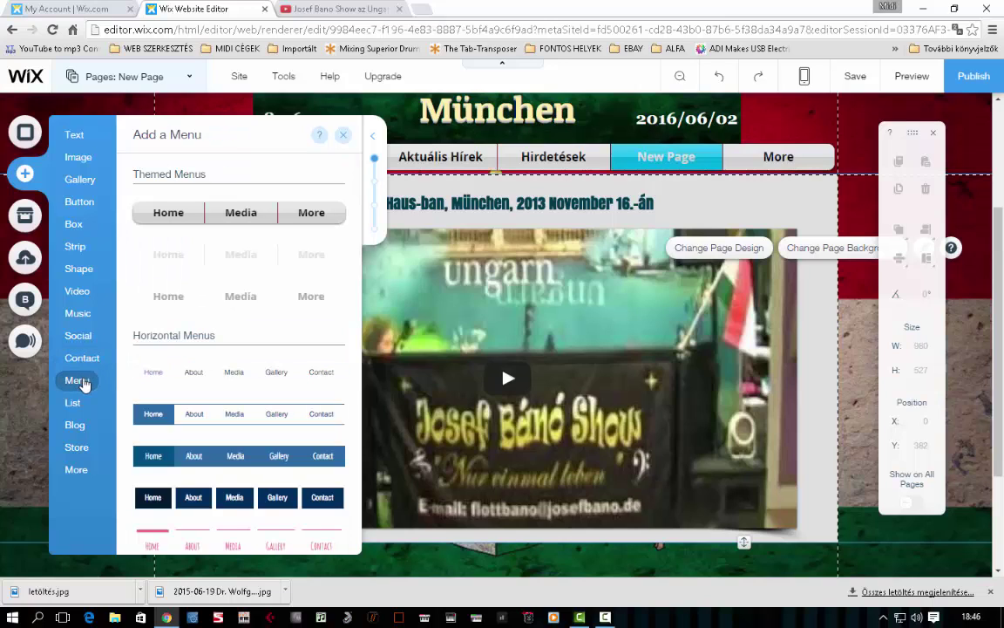
left_click(75, 403)
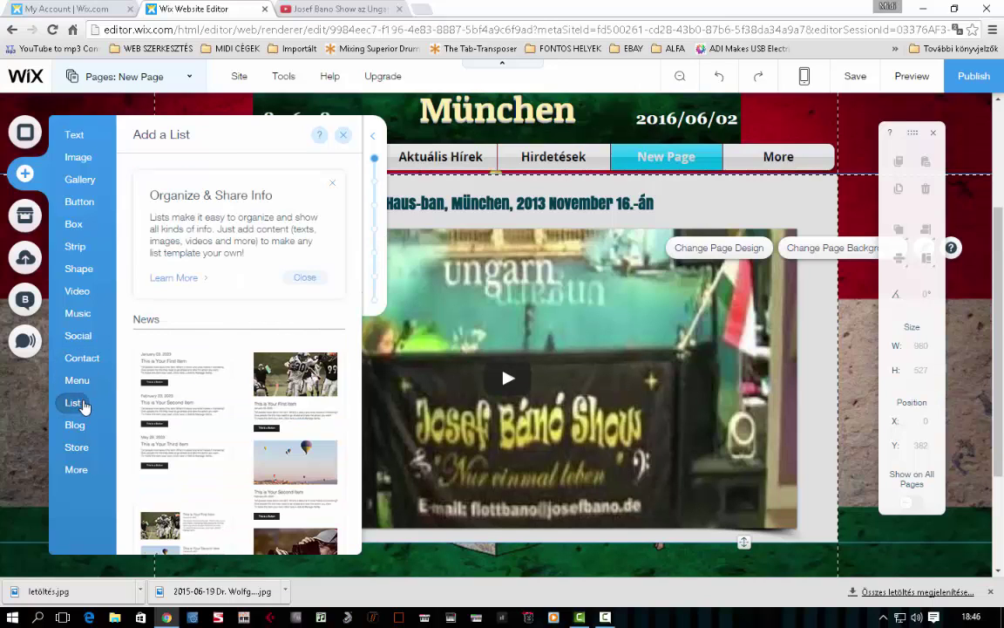
scroll(280, 419, "down", 2)
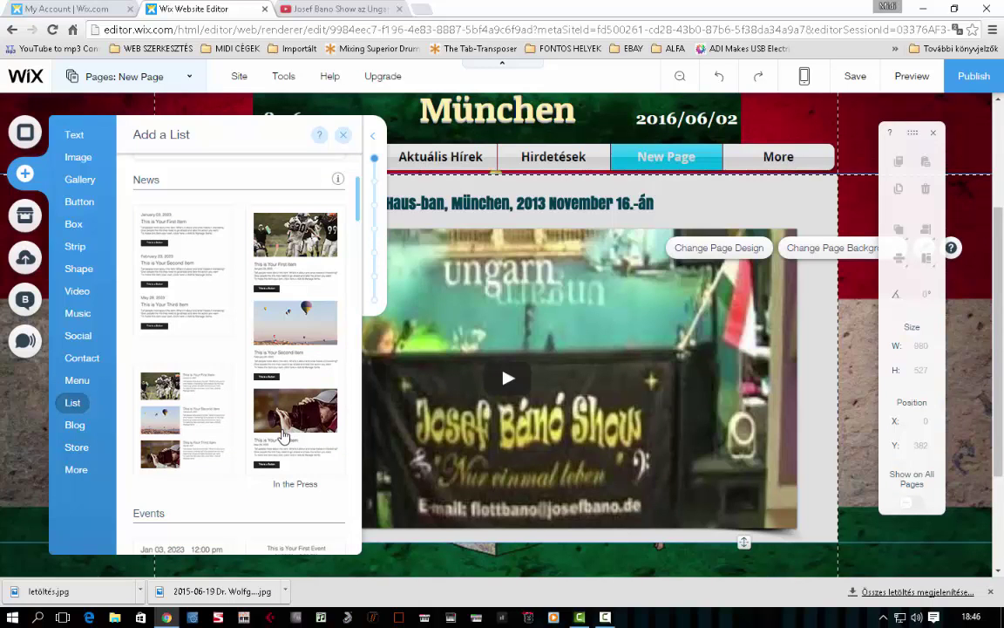
left_click(78, 426)
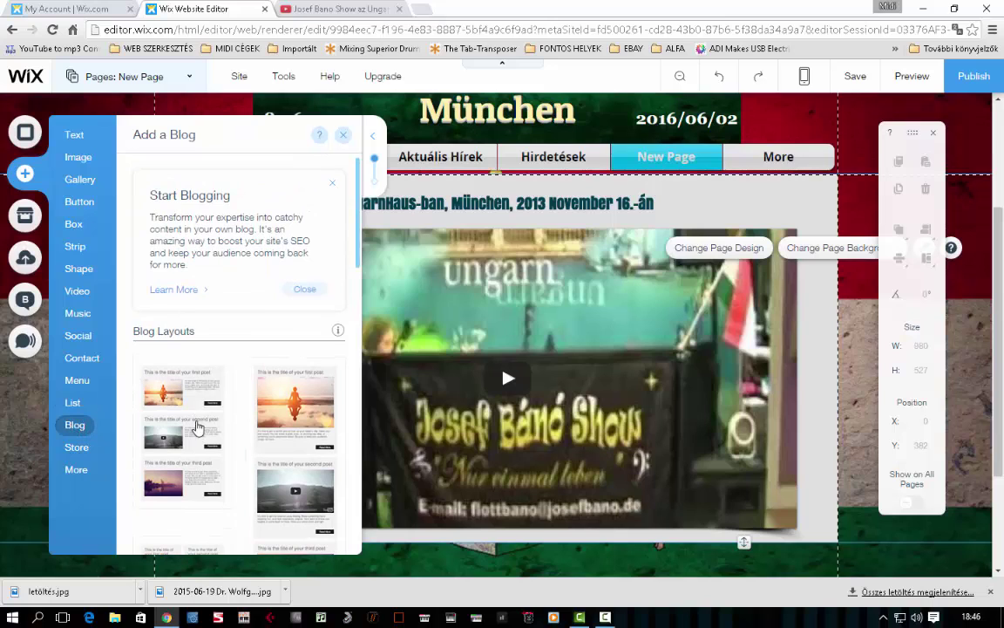
left_click(75, 449)
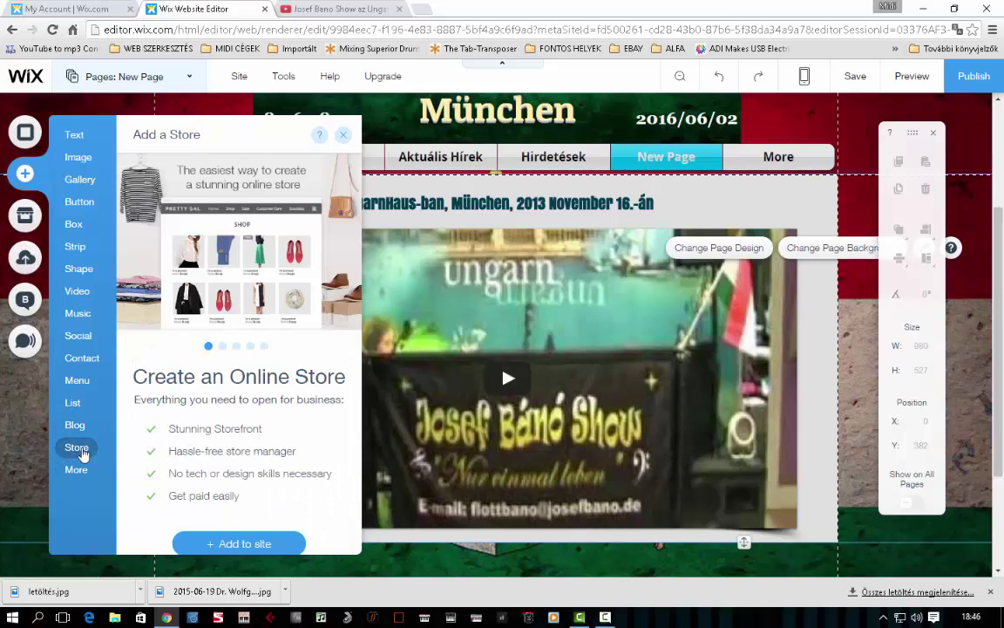
left_click(77, 471)
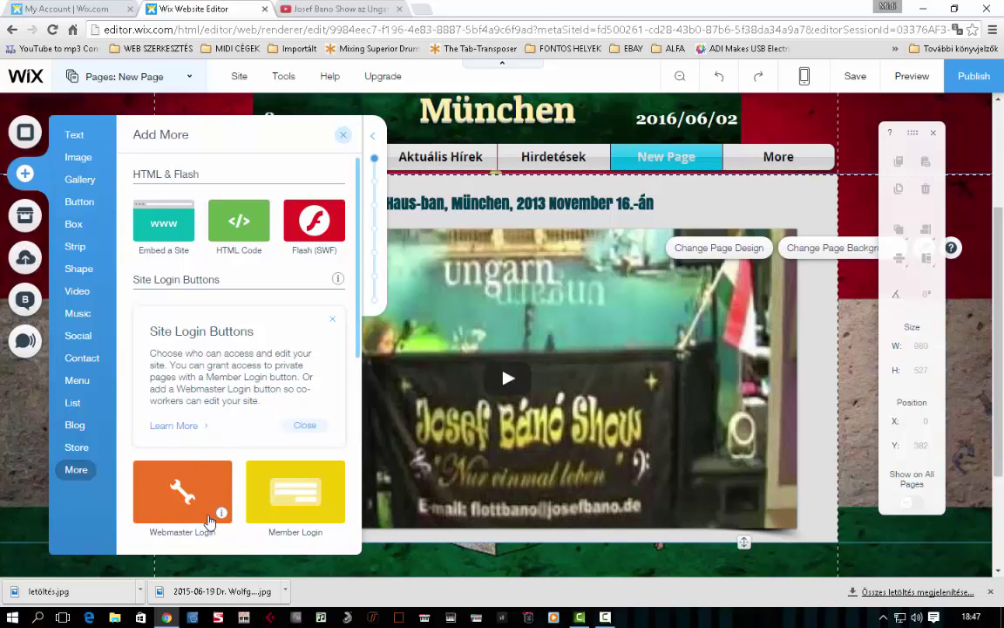
scroll(301, 462, "down", 3)
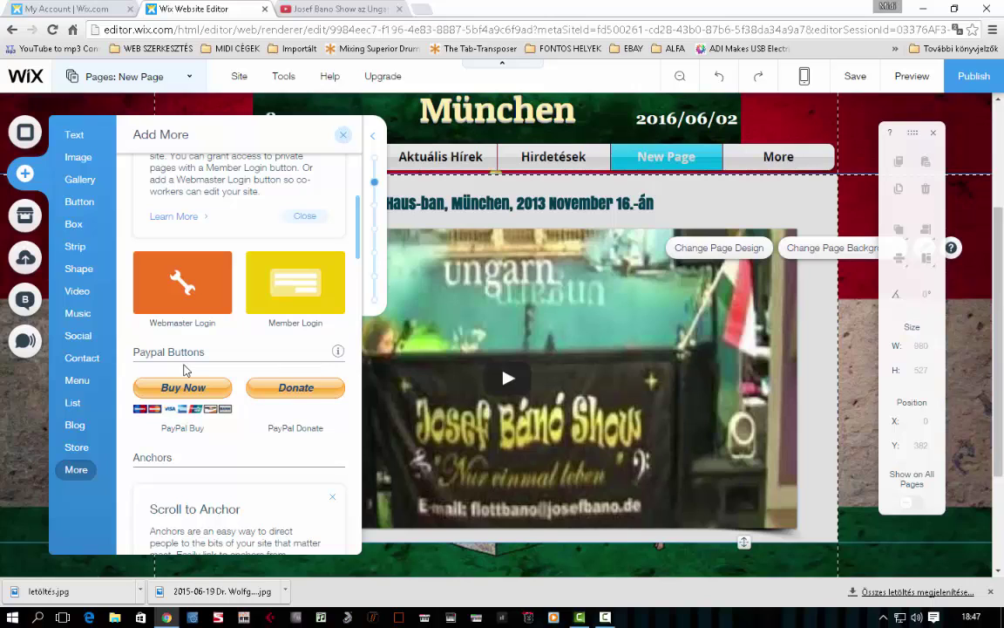
scroll(224, 432, "down", 4)
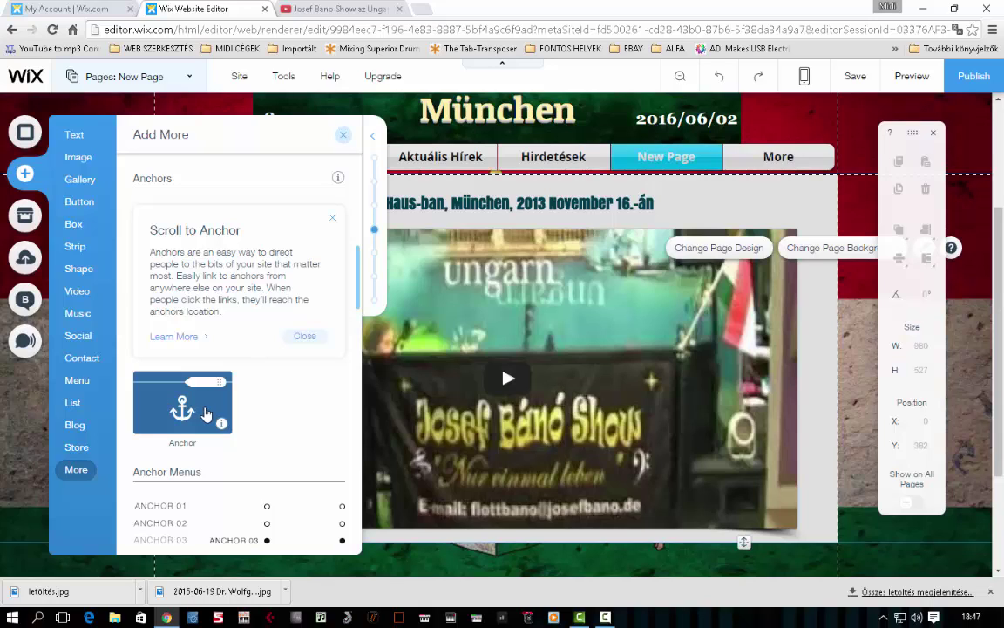
- Add an anchor to the page, dismiss its introduction and move it up to the video's upper edge
left_click_drag(209, 415, 186, 348)
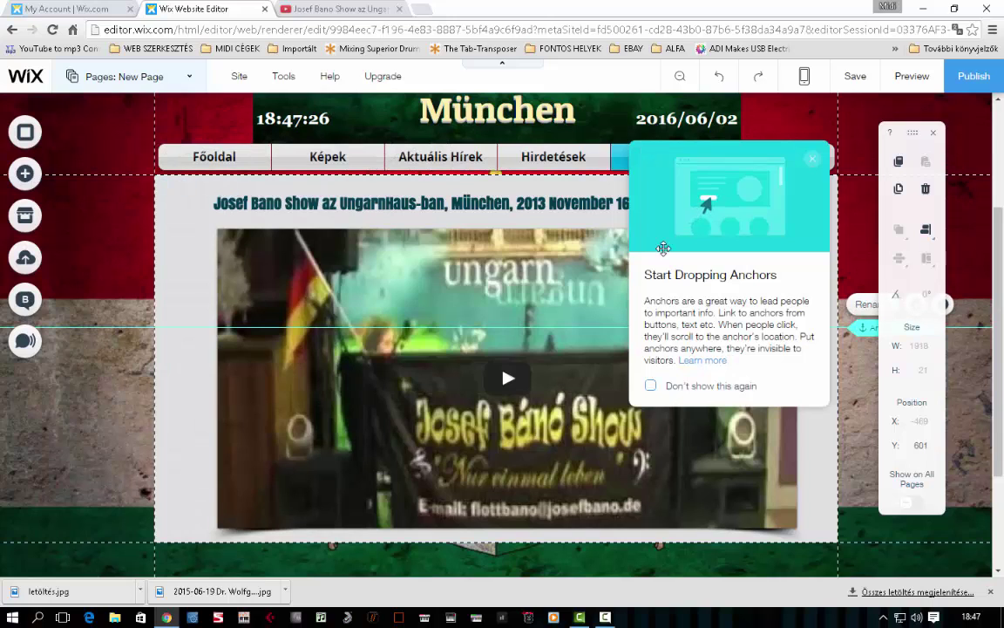
left_click(933, 132)
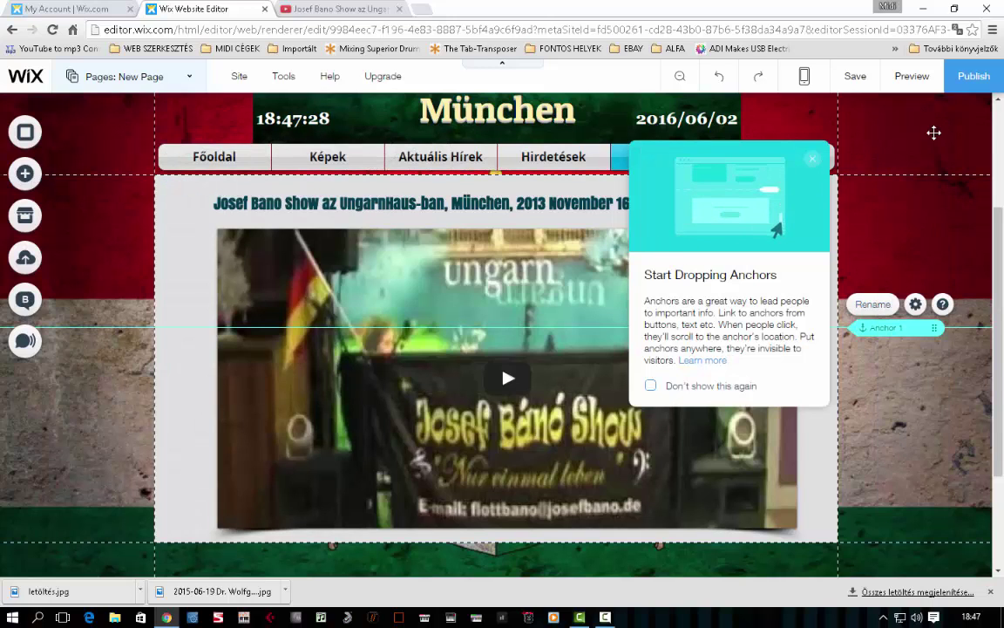
left_click(812, 159)
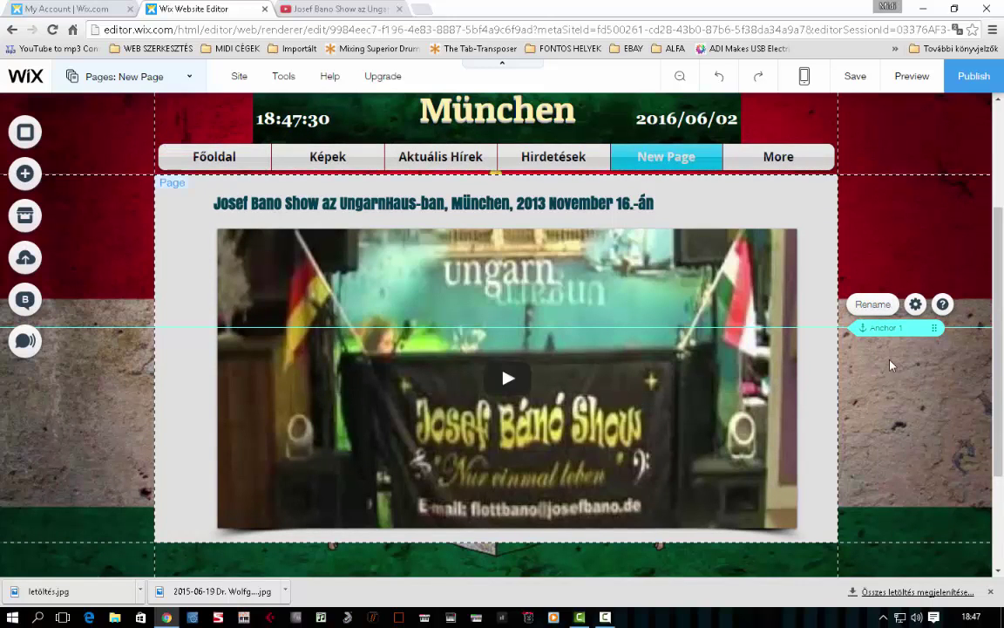
left_click_drag(886, 327, 864, 227)
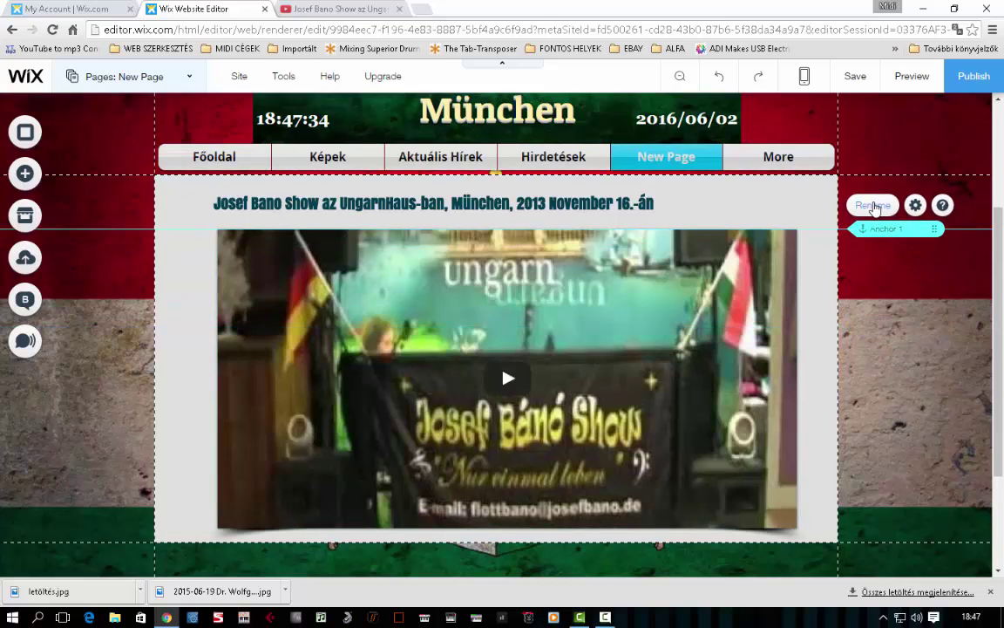
- Rename the anchor with the performer's first name followed by "videó" and close its settings
left_click(915, 205)
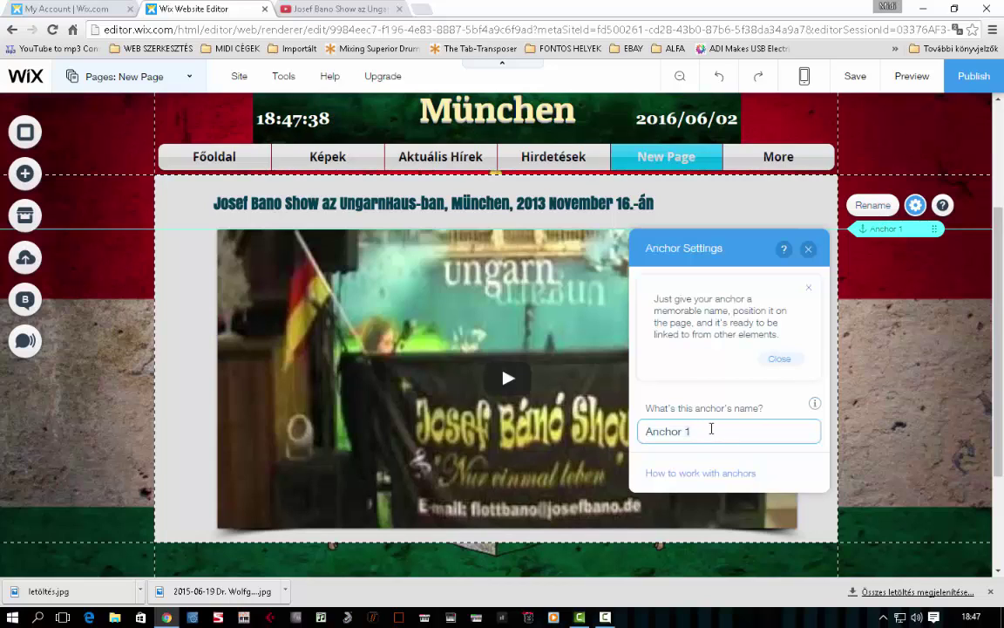
key("BackSpace")
key("BackSpace")
key("BackSpace")
key("BackSpace")
key("BackSpace")
key("BackSpace")
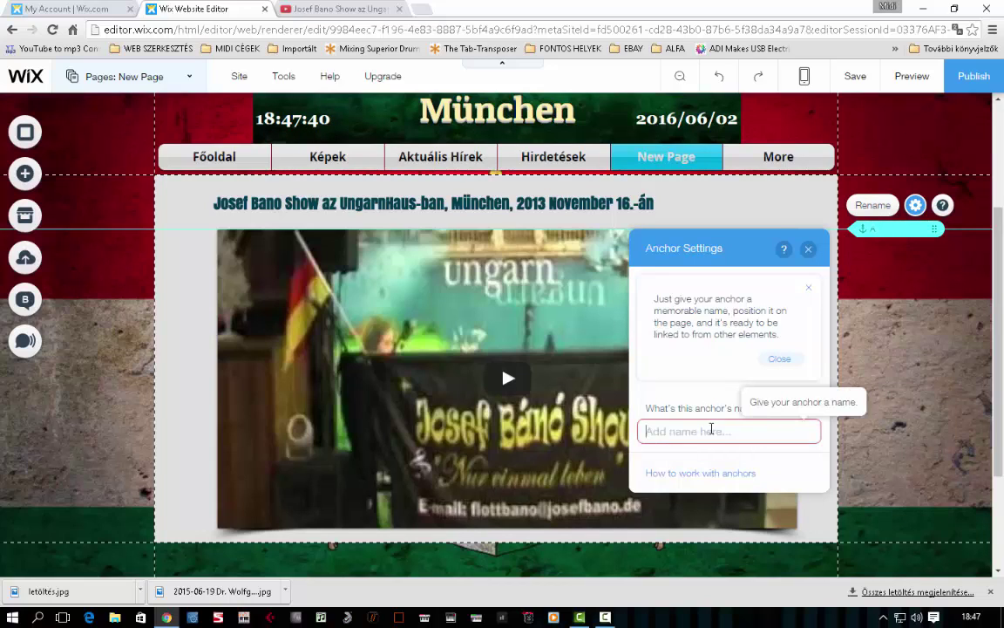
type("Jo")
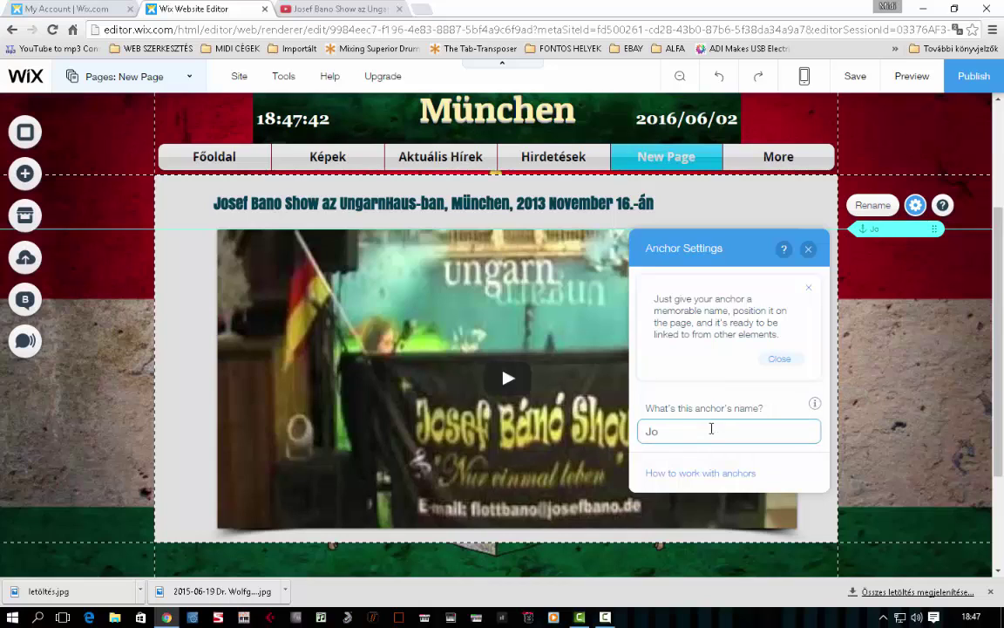
type("zsi vid")
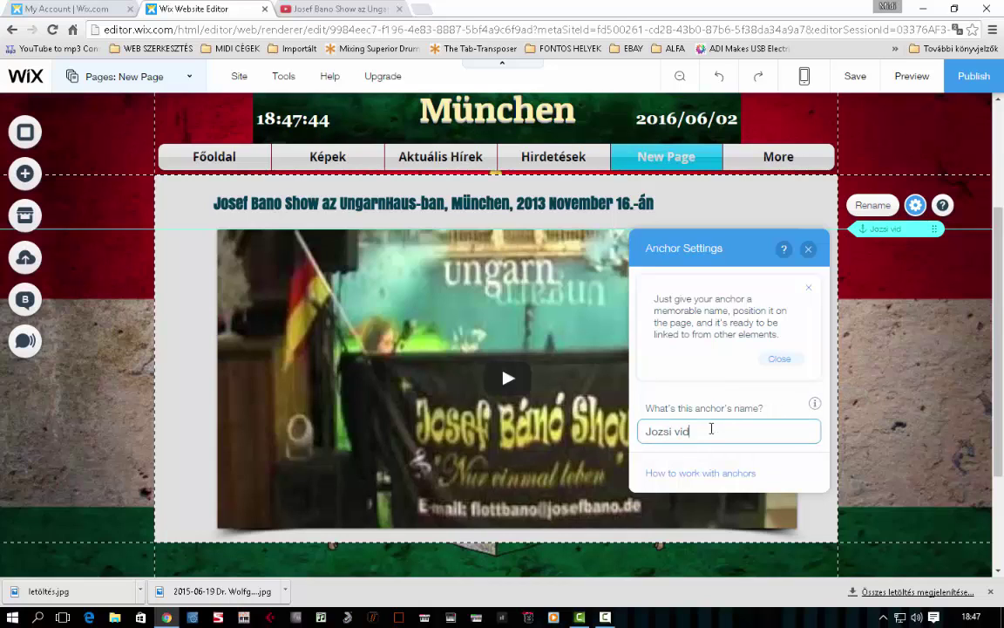
type("eó")
left_click(809, 250)
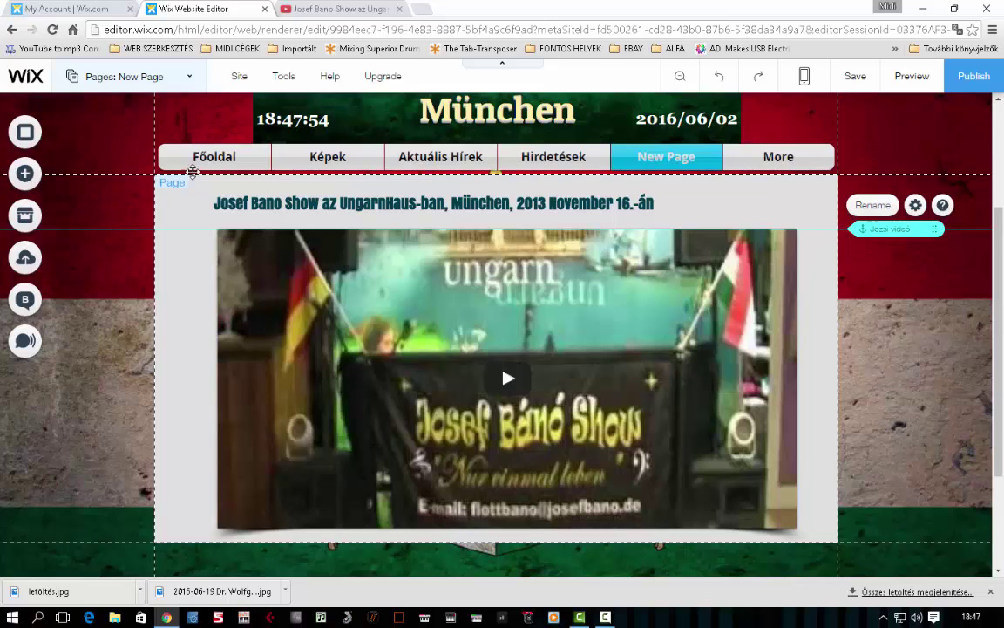
- Switch to the Főoldal page and open the image organizer of the "Szilveszter 2014" slideshow near the page's lower part
left_click(190, 76)
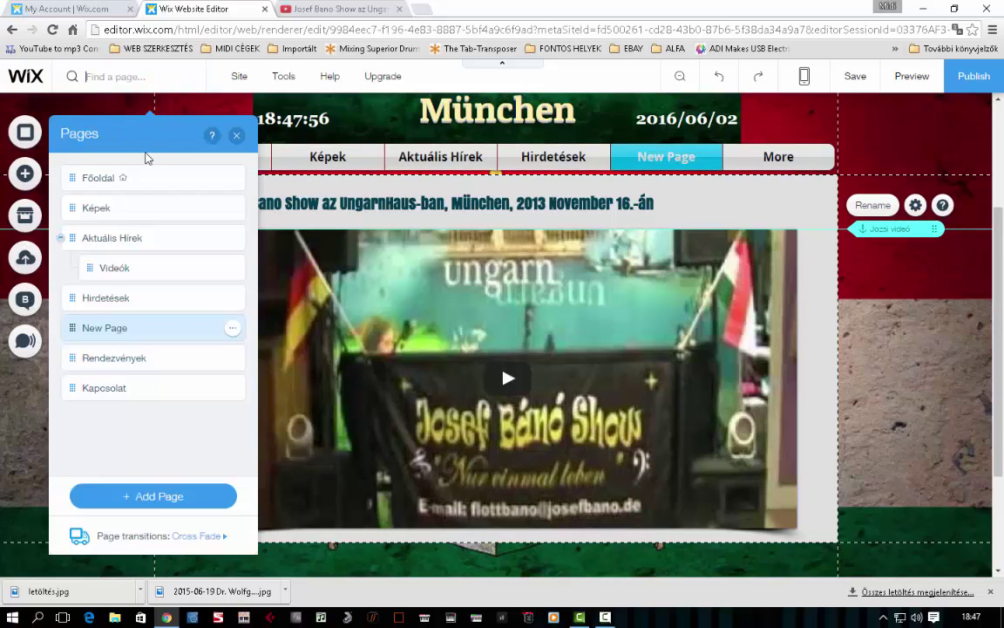
left_click(130, 178)
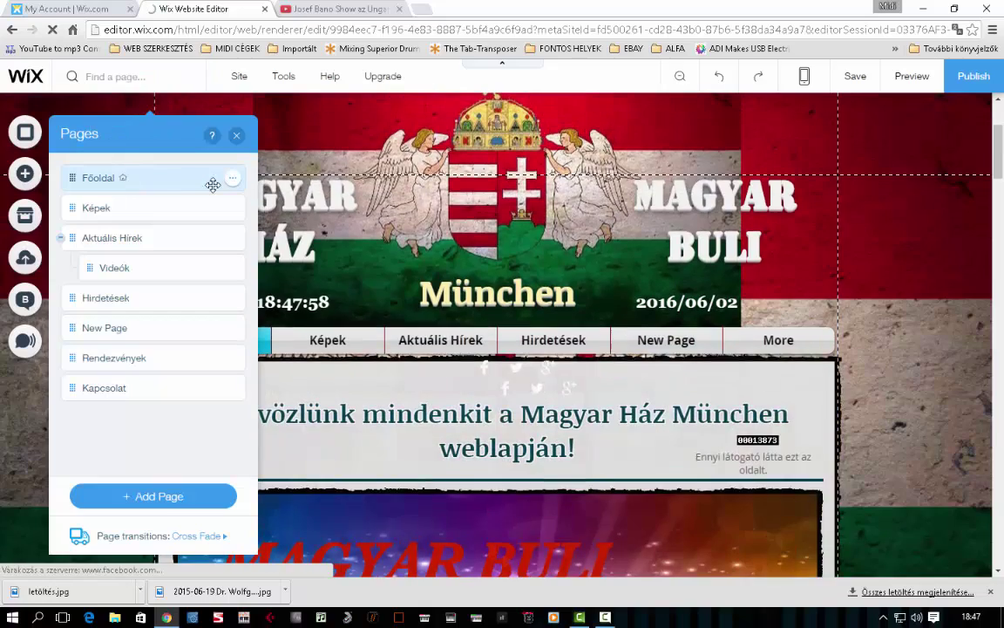
scroll(316, 208, "down", 6)
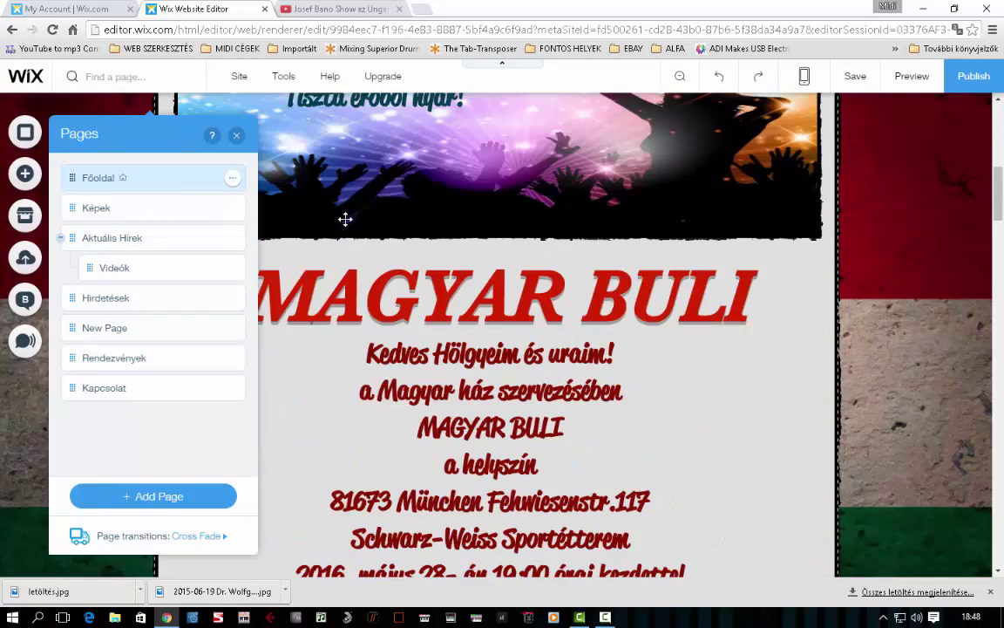
left_click(236, 135)
scroll(363, 257, "down", 15)
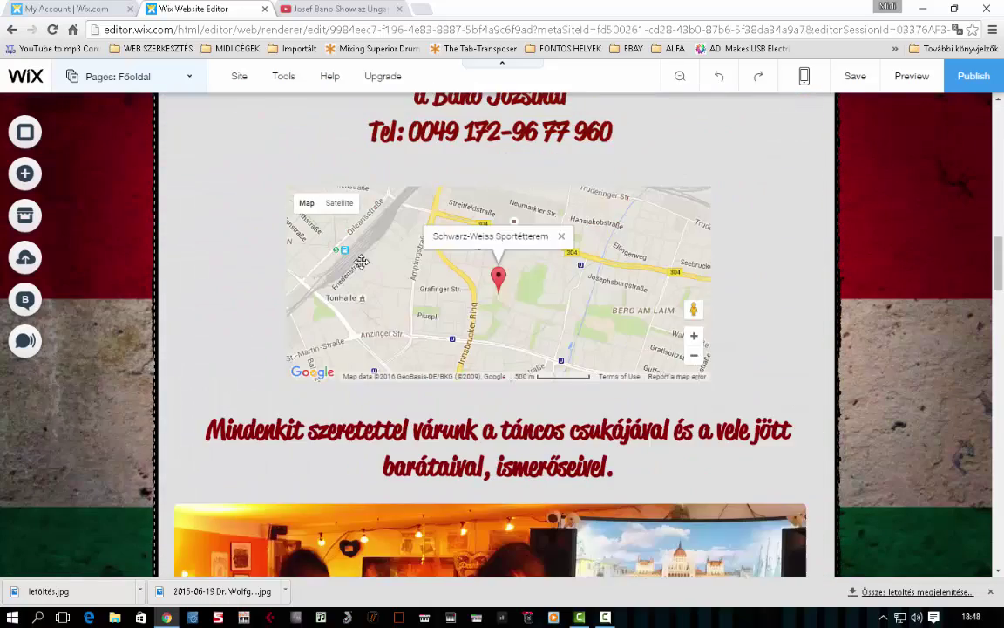
scroll(361, 262, "down", 10)
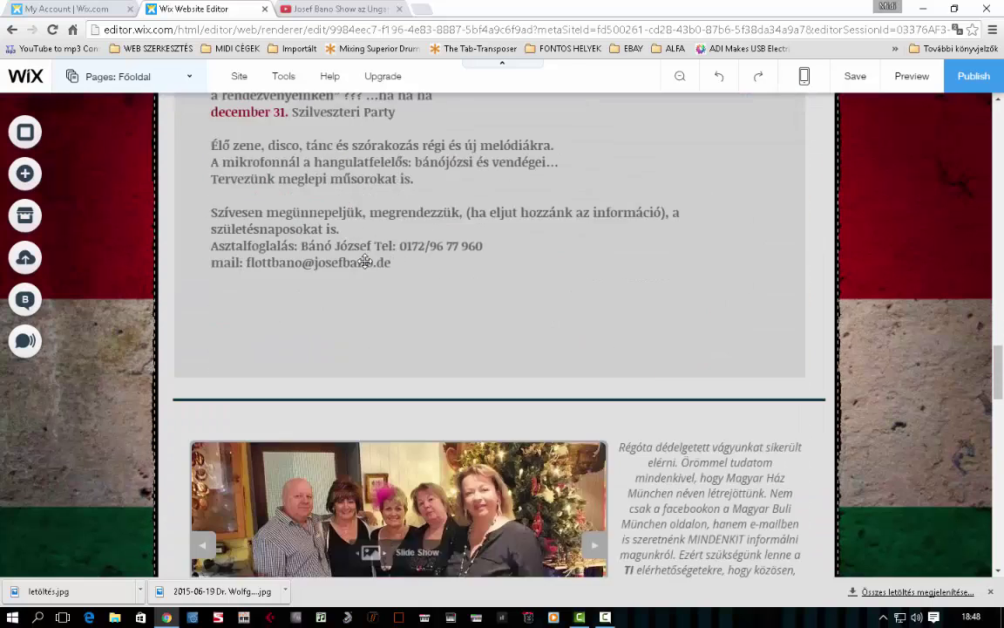
left_click(388, 208)
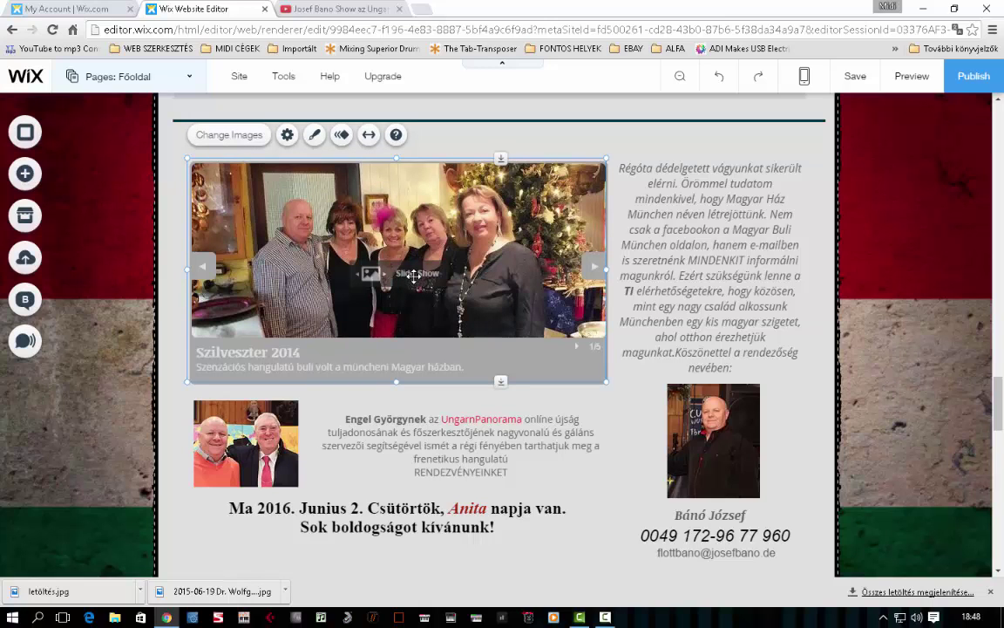
left_click(230, 136)
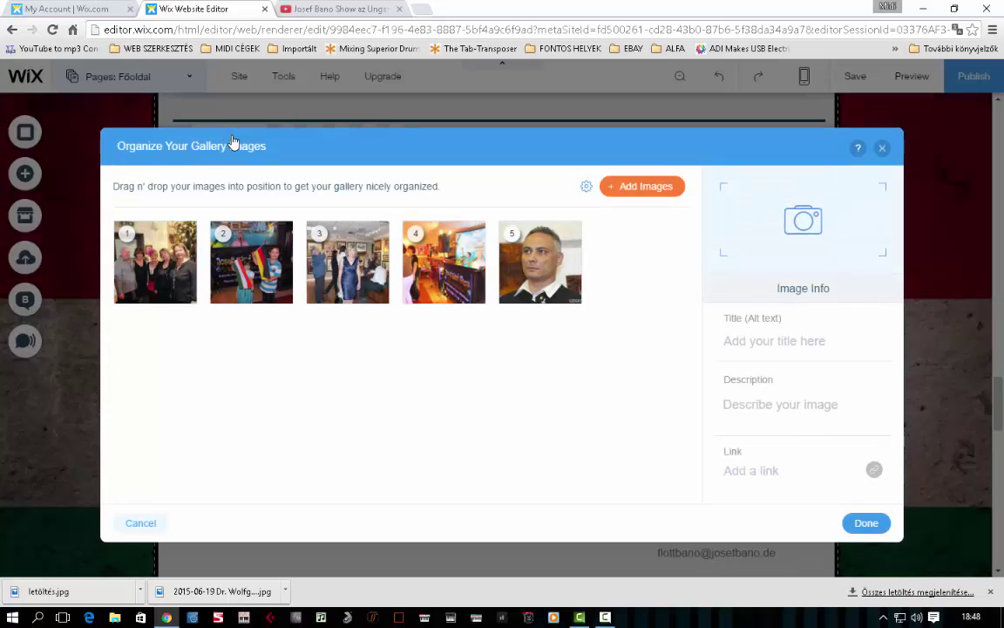
- Examine the titles, descriptions and links of the first, second and fourth gallery images
left_click(162, 258)
left_click(248, 254)
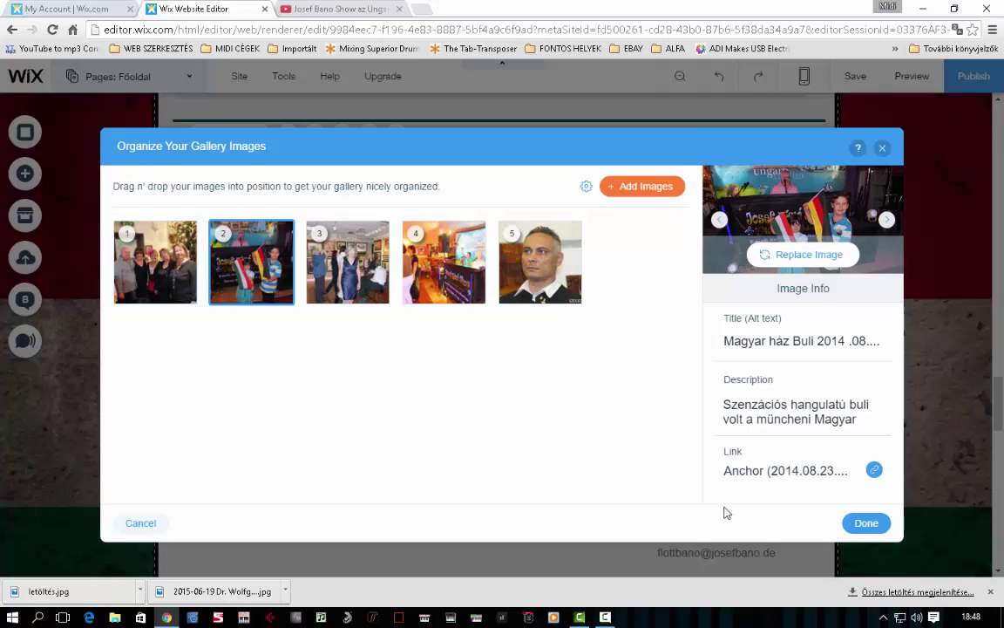
left_click(156, 252)
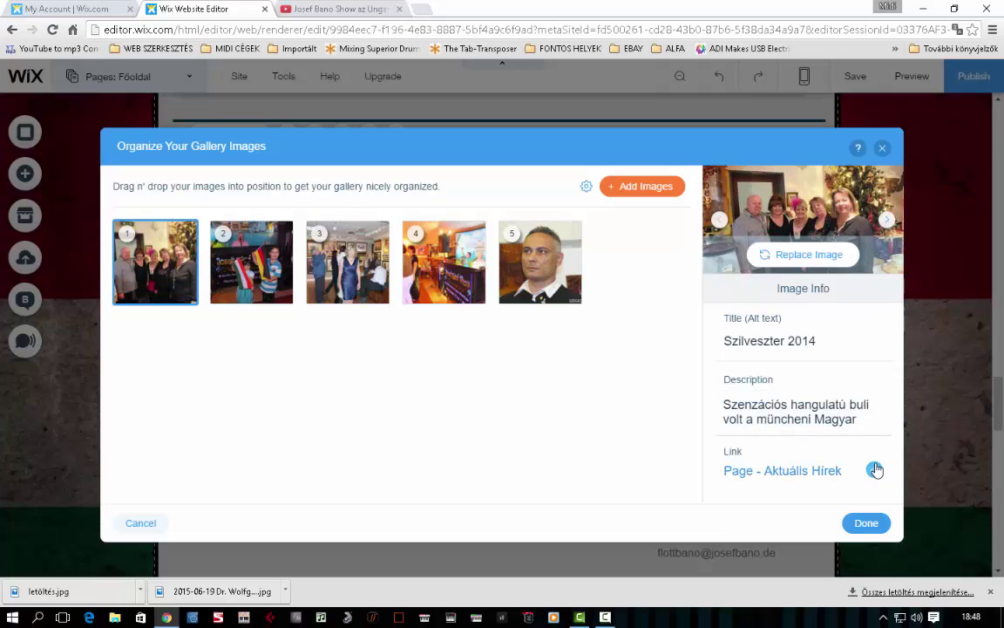
left_click(442, 261)
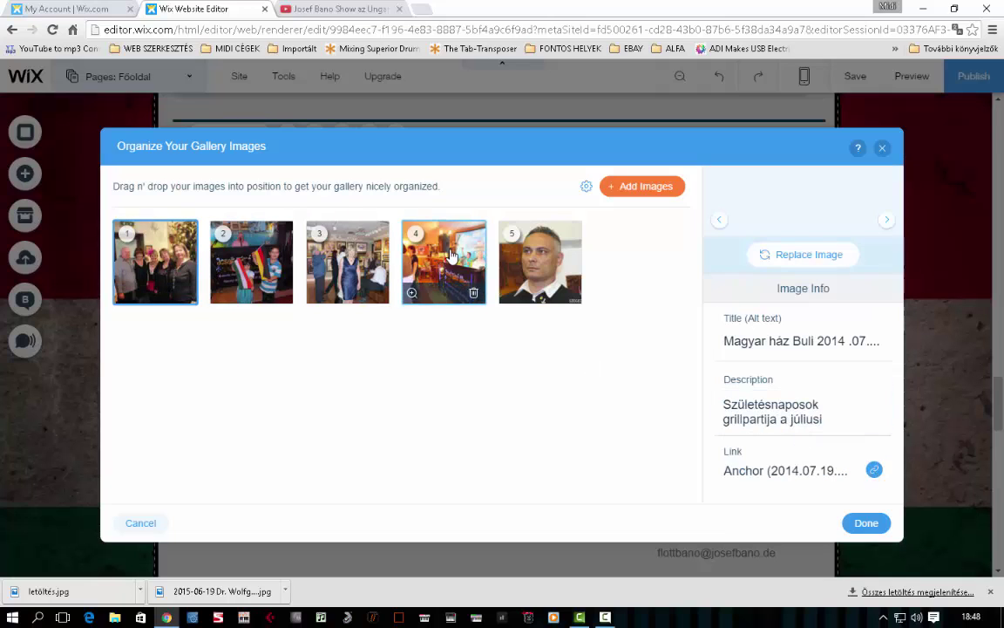
left_click(168, 252)
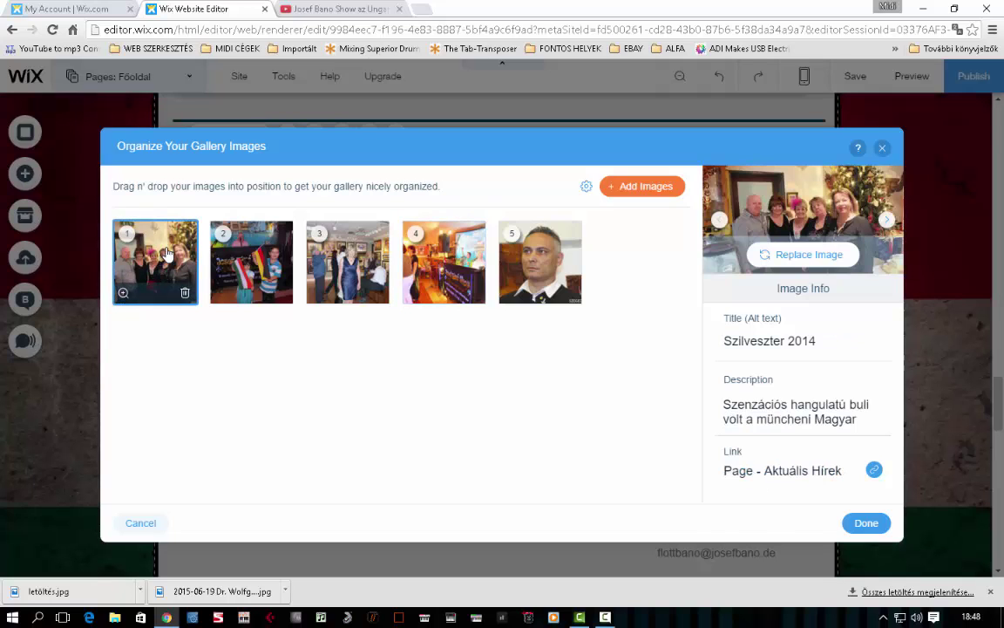
- Link the first gallery image, Szilveszter 2014, to the video anchor on New Page and save the gallery changes
left_click(874, 470)
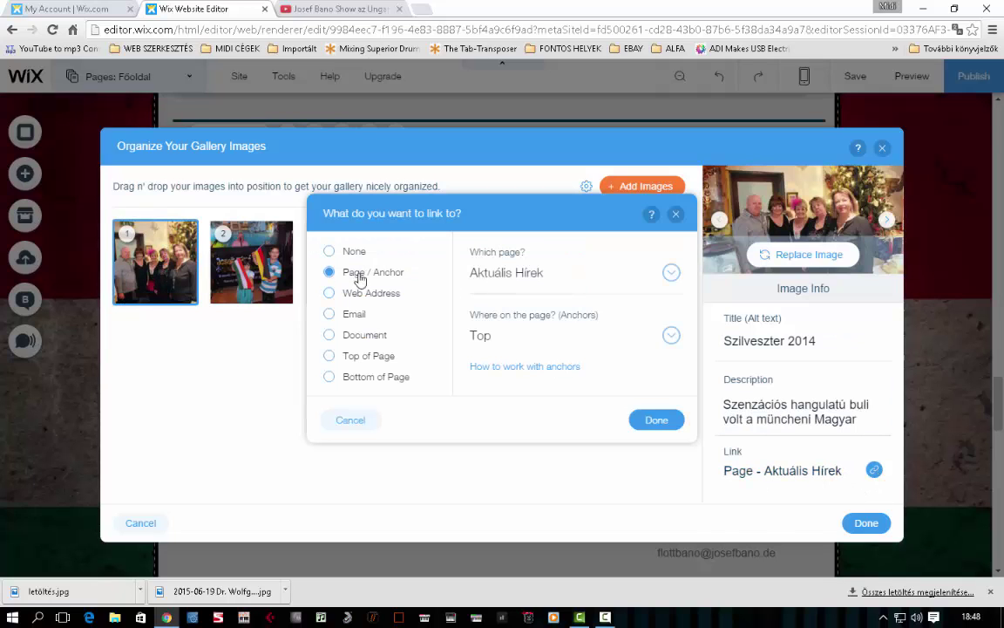
left_click(672, 273)
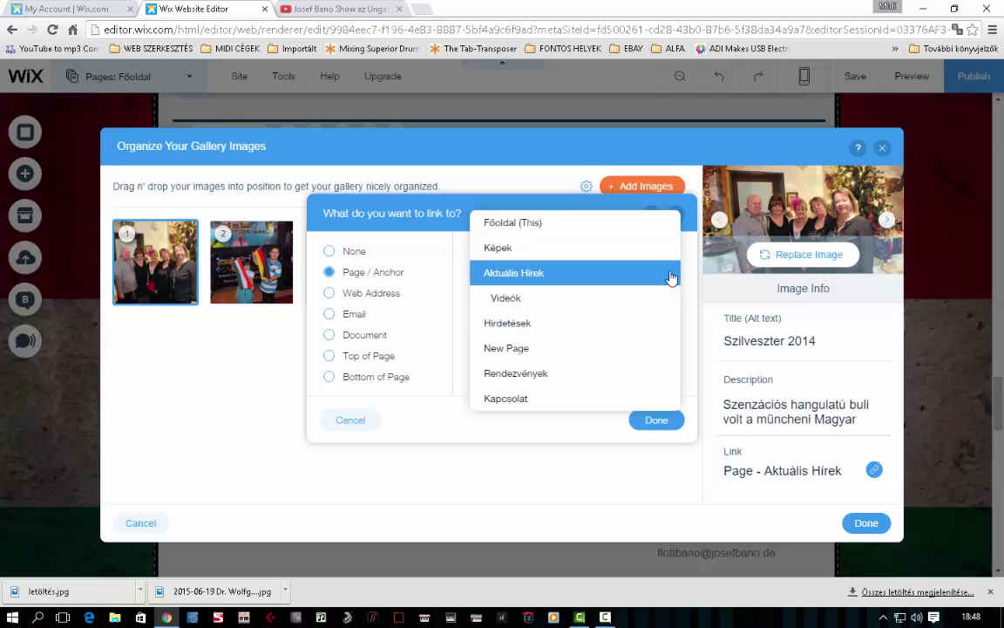
left_click(414, 164)
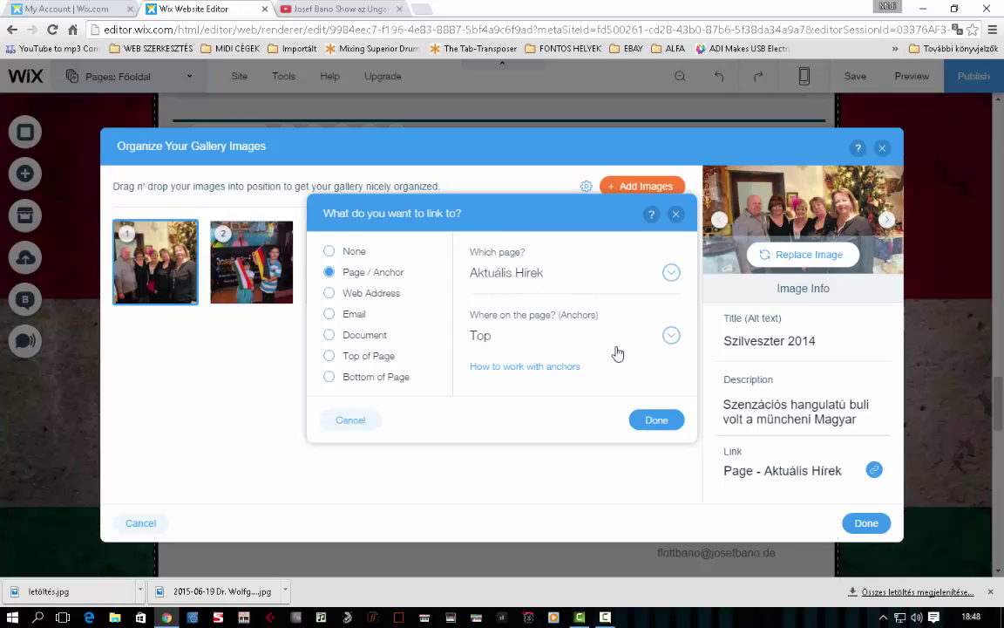
left_click(671, 337)
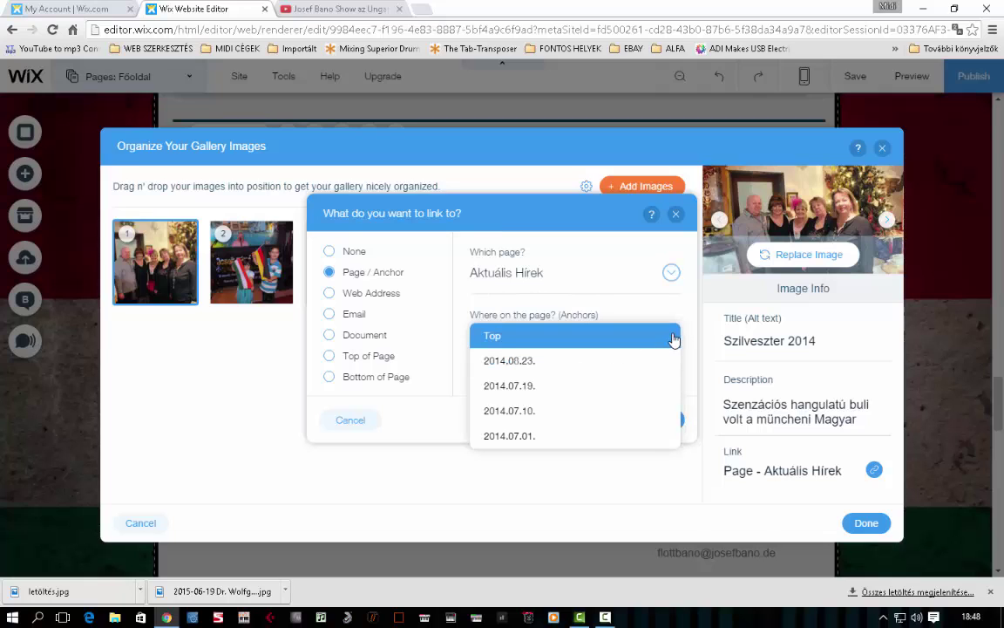
left_click(671, 273)
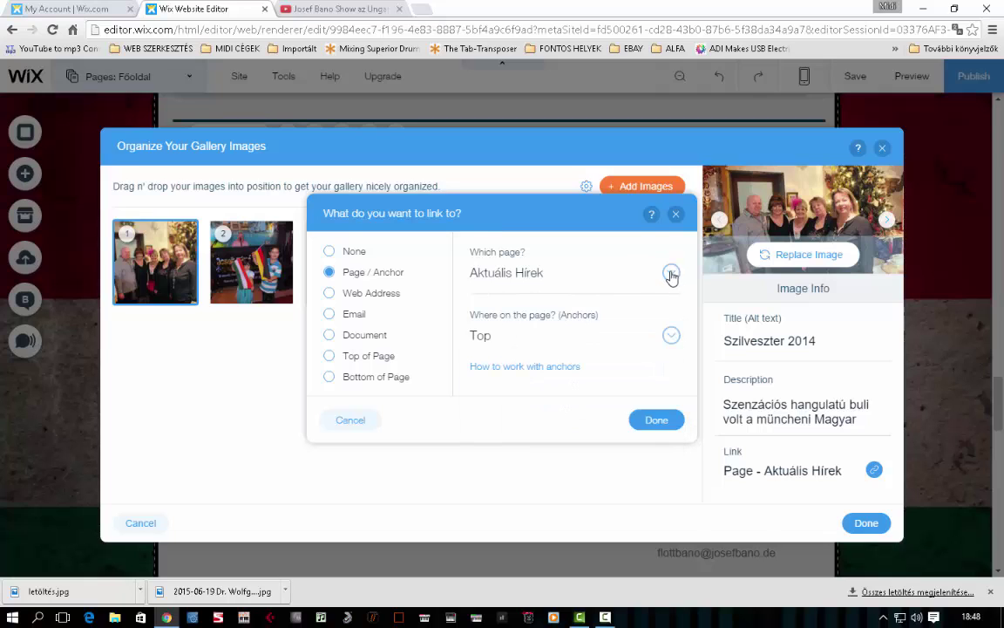
left_click(671, 276)
left_click(600, 349)
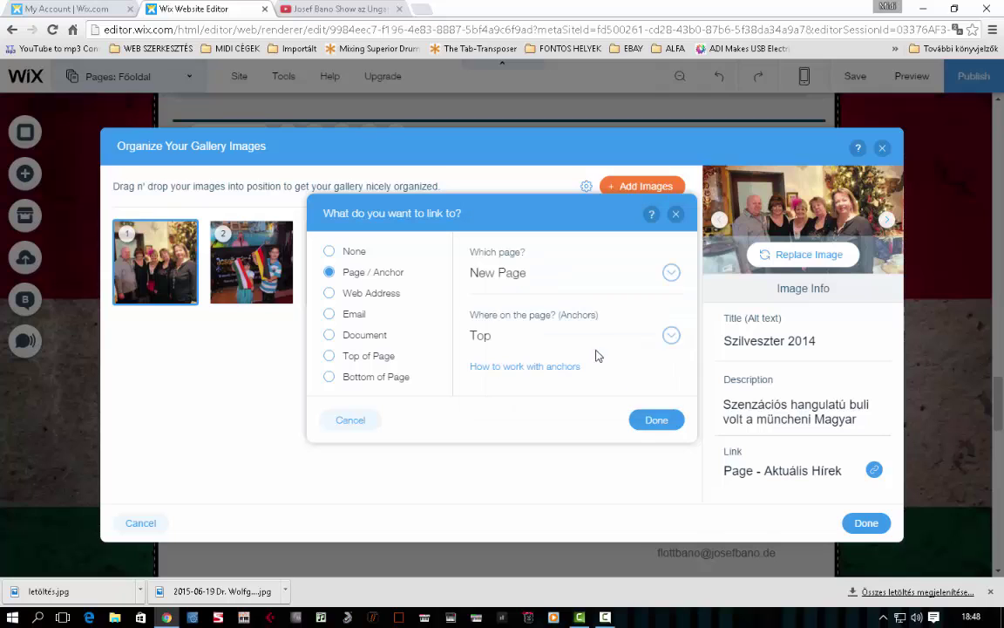
left_click(671, 338)
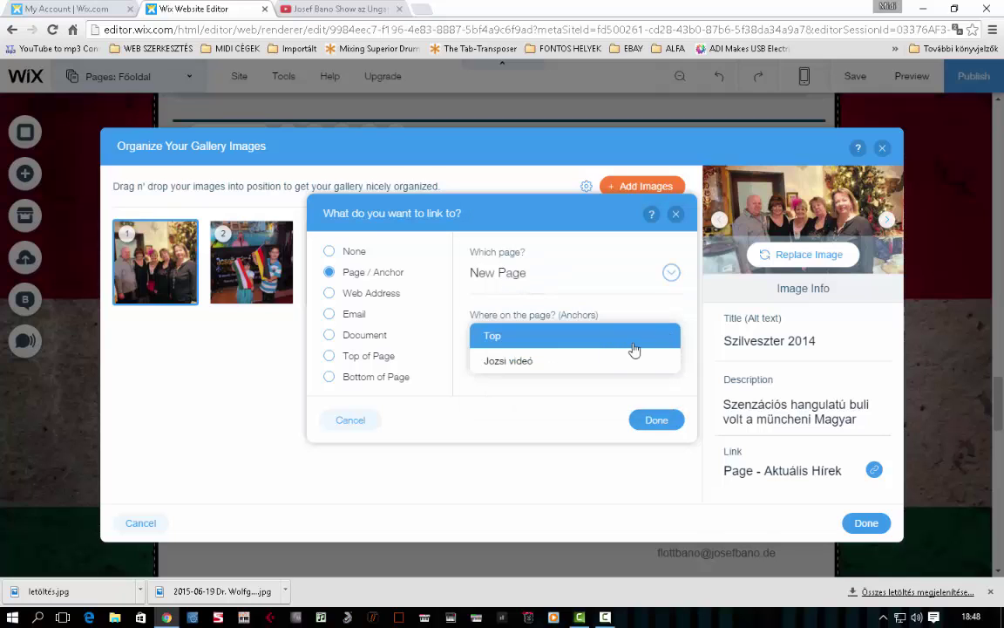
left_click(603, 362)
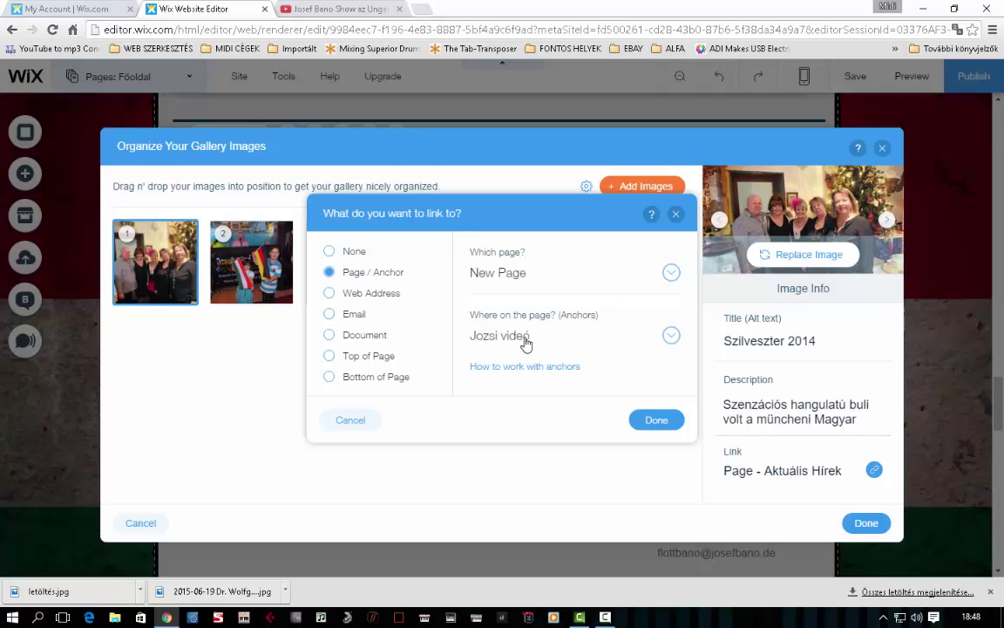
left_click(643, 419)
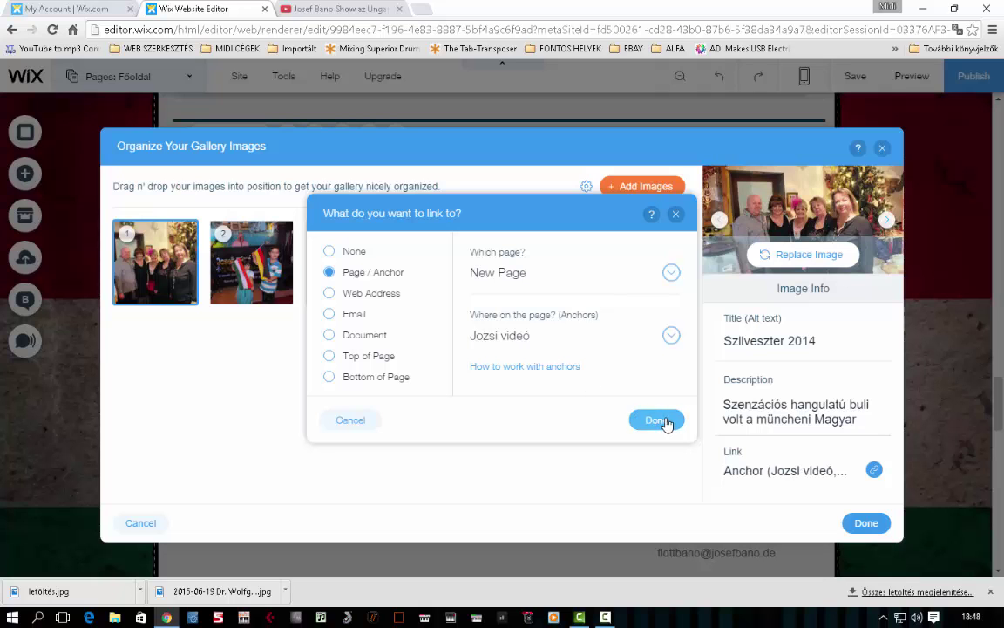
left_click(868, 527)
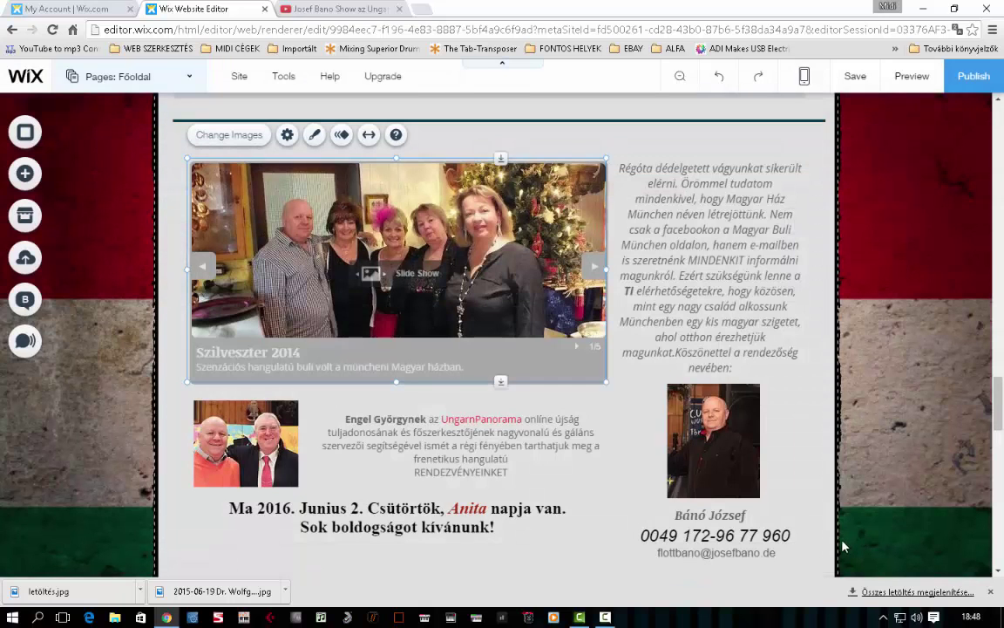
- Preview the site and follow the Szilveszter 2014 slide's link to check the video page it leads to
left_click(912, 76)
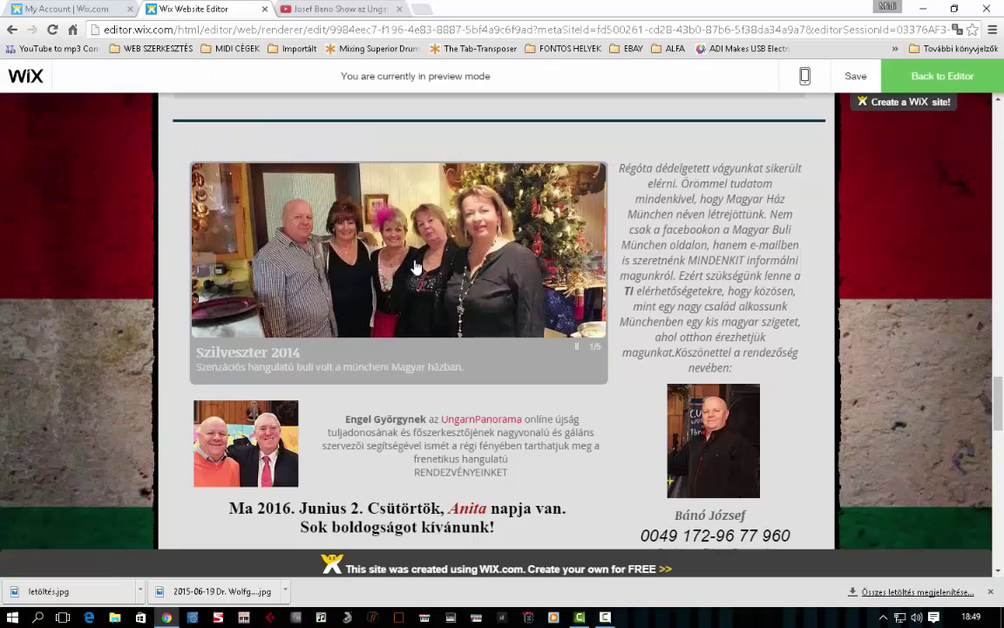
scroll(417, 263, "down", 5)
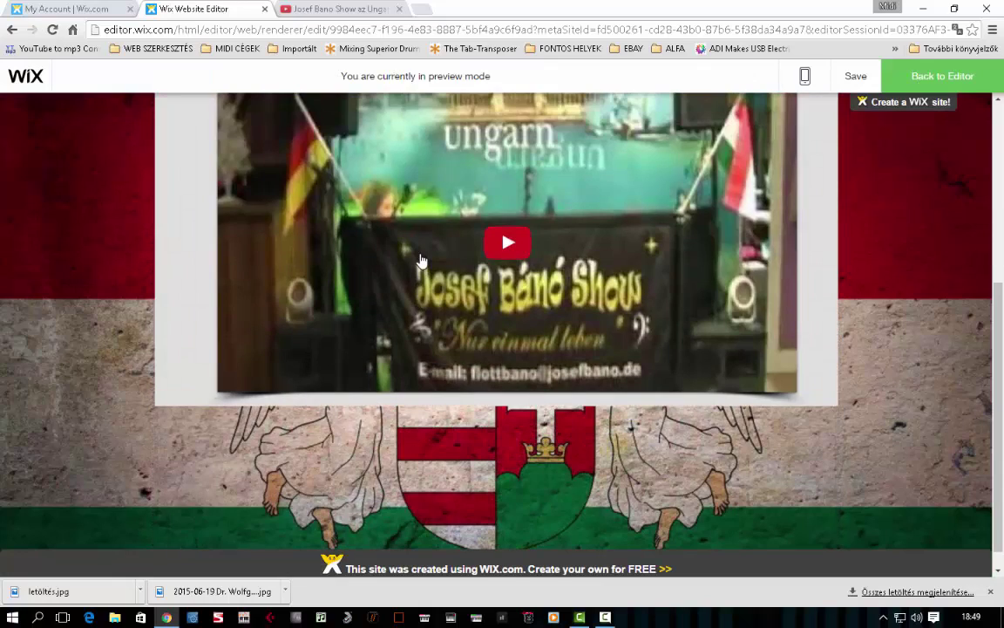
scroll(420, 261, "up", 2)
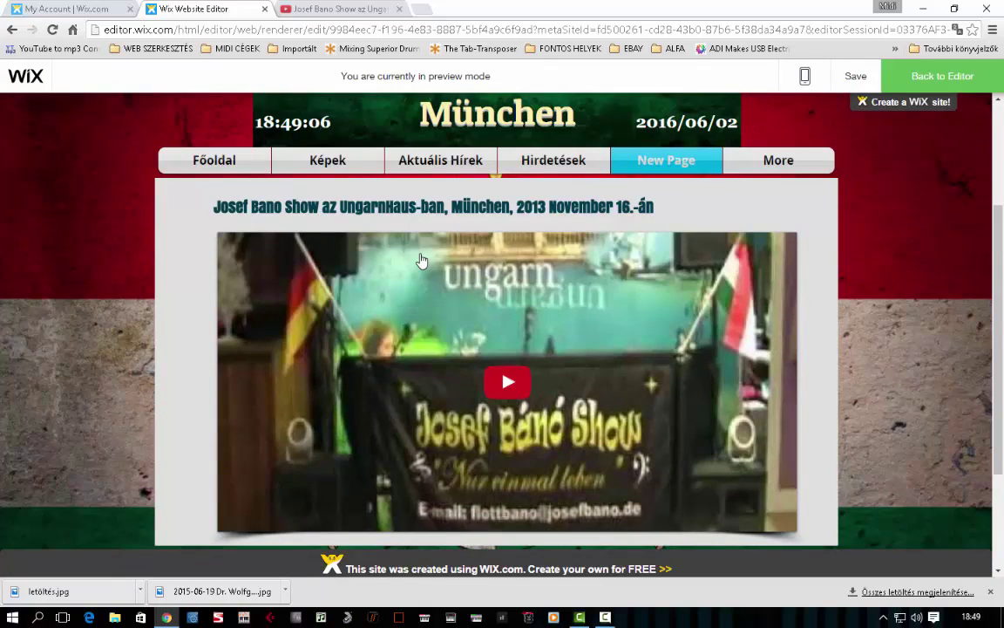
- Return to Főoldal in the preview, follow the second slide's link and examine the 2014.08.23. article it targets
left_click(216, 162)
scroll(220, 170, "down", 15)
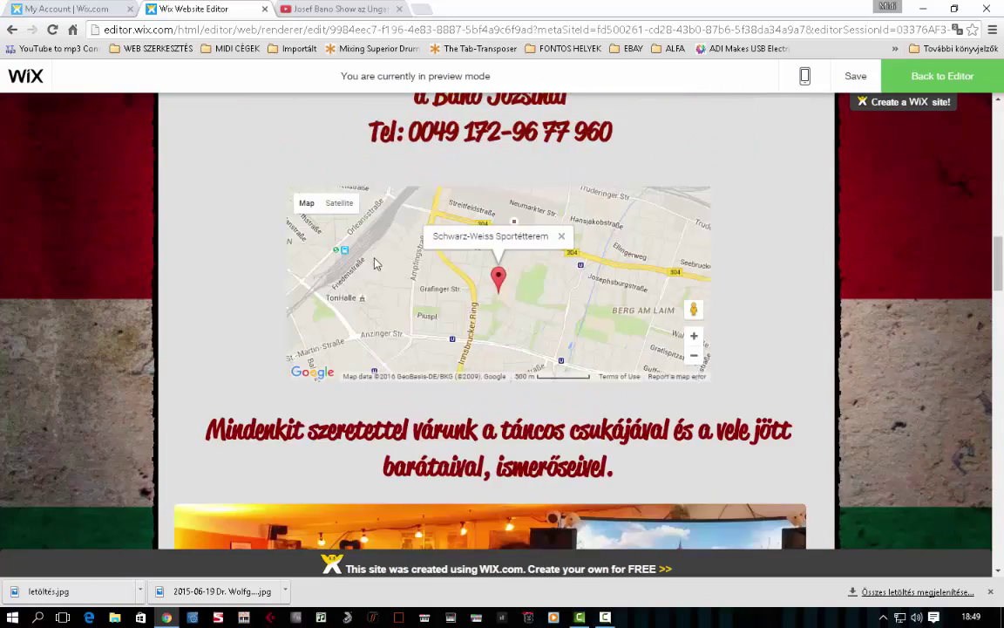
scroll(379, 268, "down", 10)
scroll(446, 201, "up", 4)
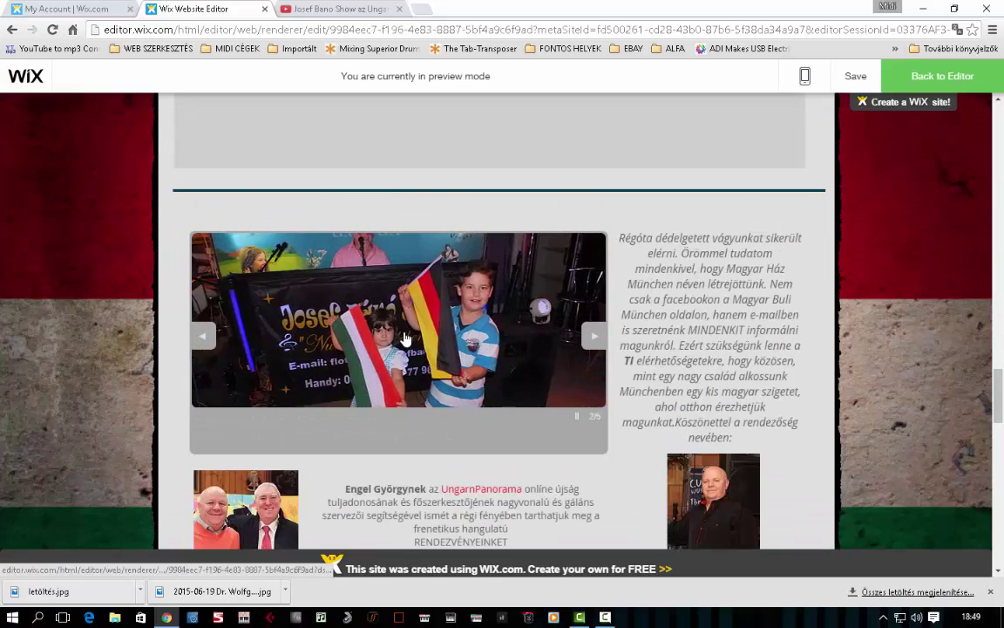
left_click(405, 337)
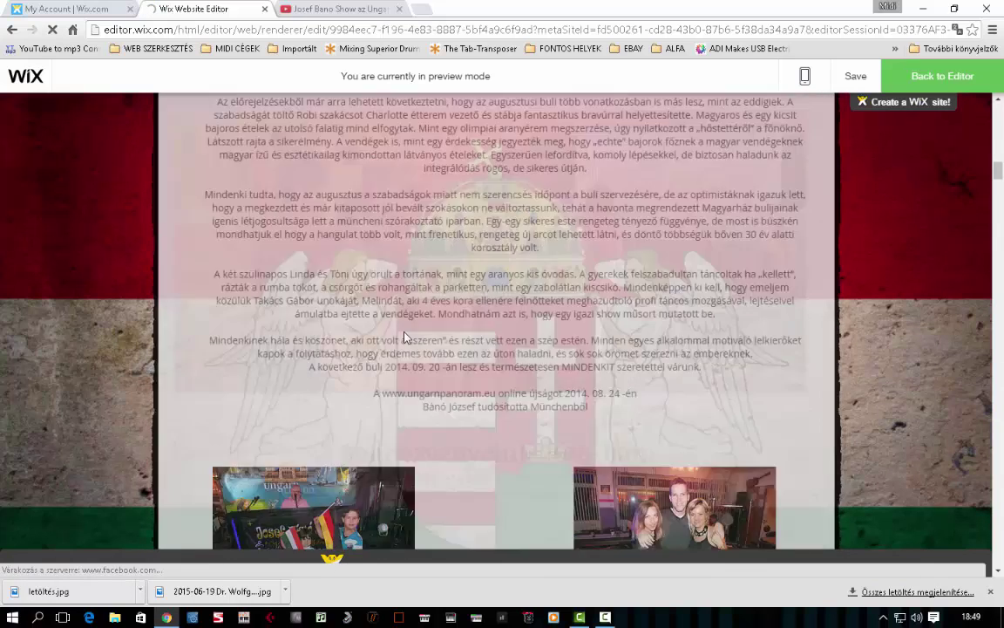
scroll(564, 340, "down", 2)
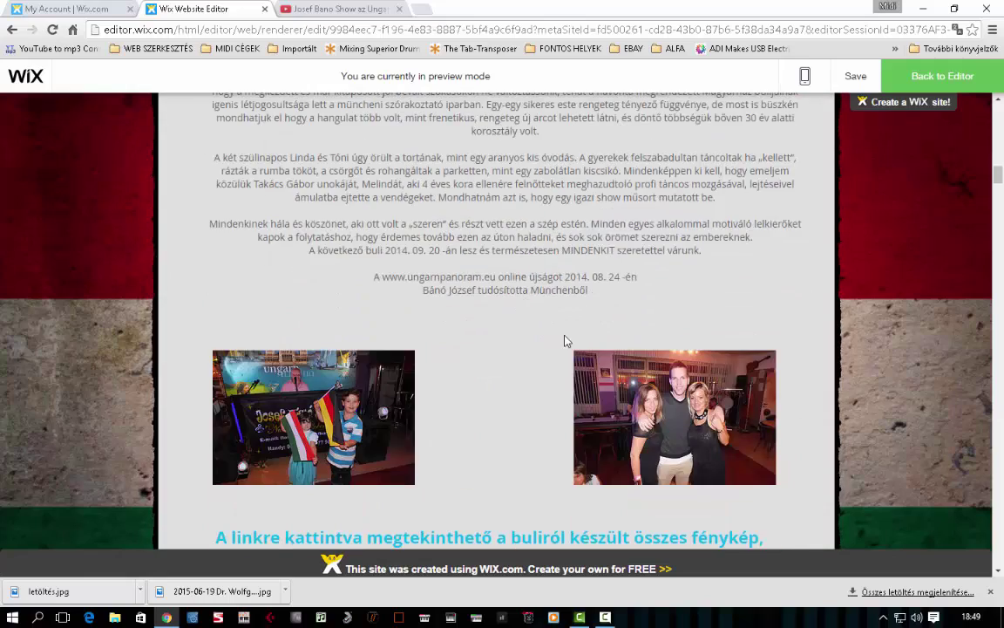
scroll(499, 358, "down", 2)
scroll(501, 353, "up", 10)
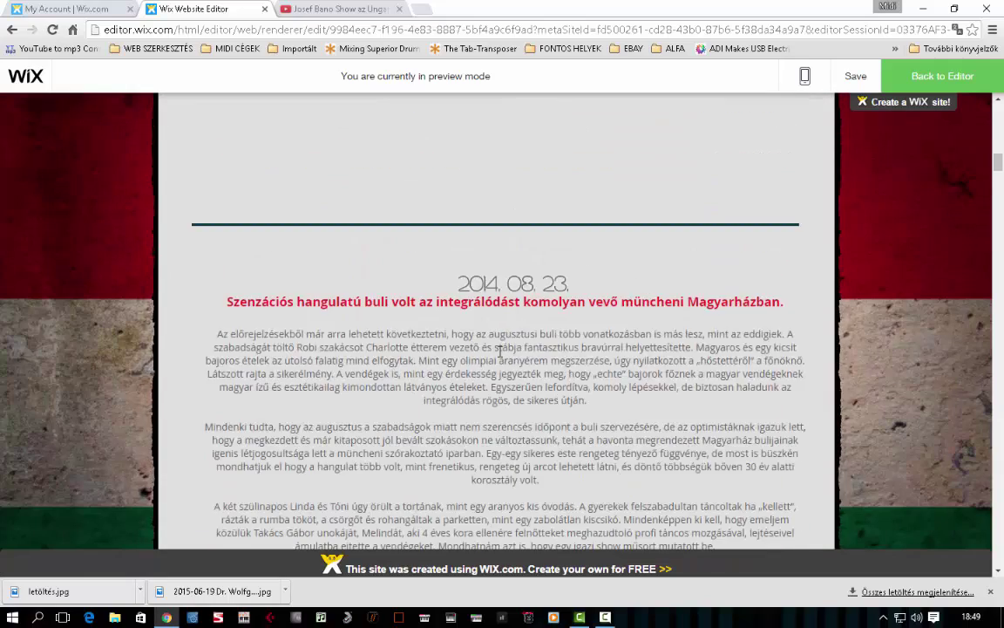
scroll(500, 353, "down", 3)
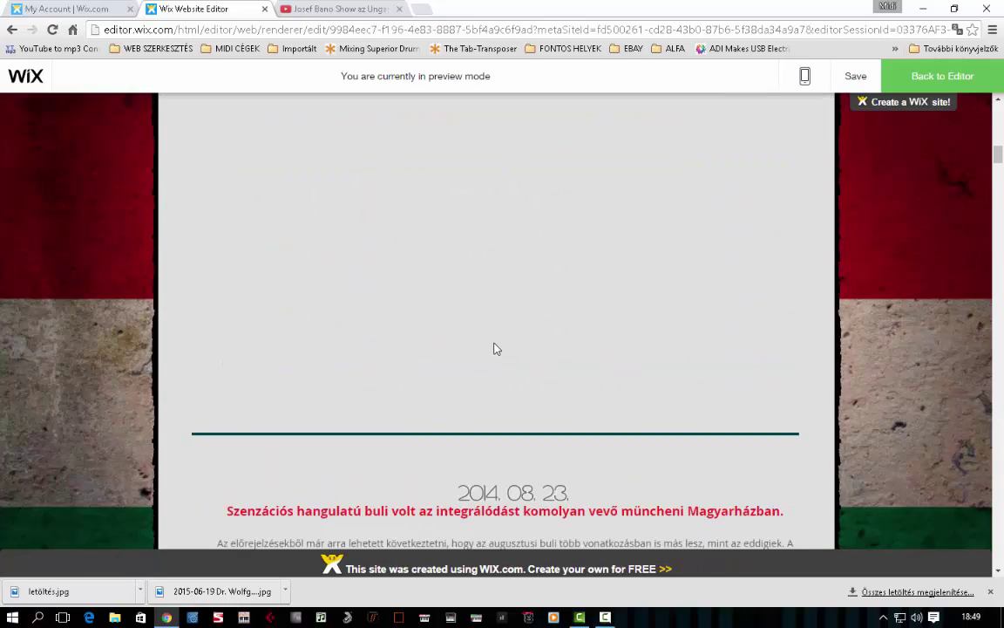
- Return to Főoldal in the preview, follow the third slideshow slide's link and examine the 2014.07.01. article it targets
scroll(496, 351, "down", 5)
scroll(495, 348, "up", 10)
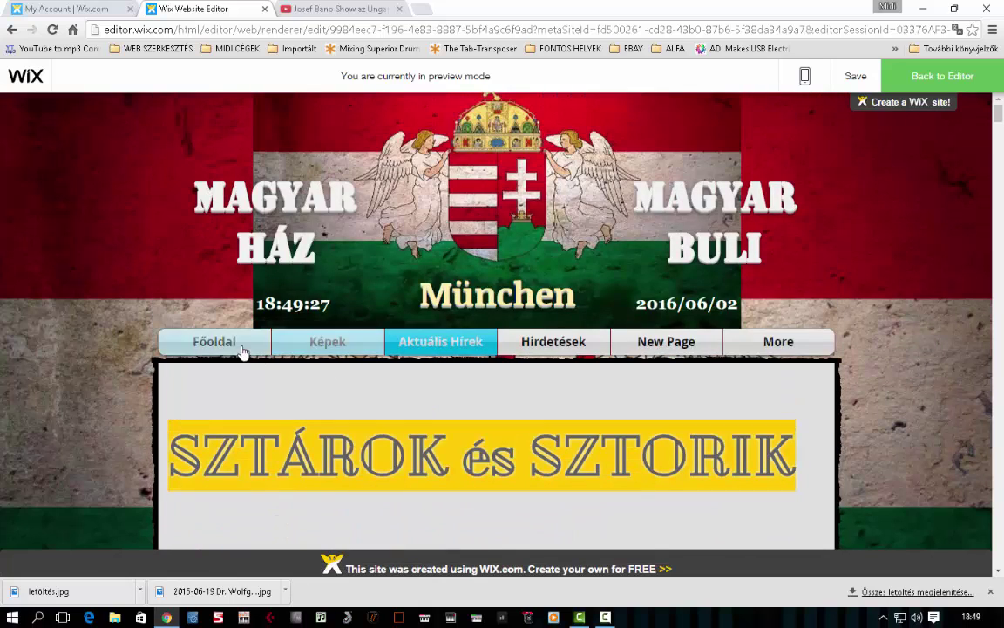
left_click(242, 351)
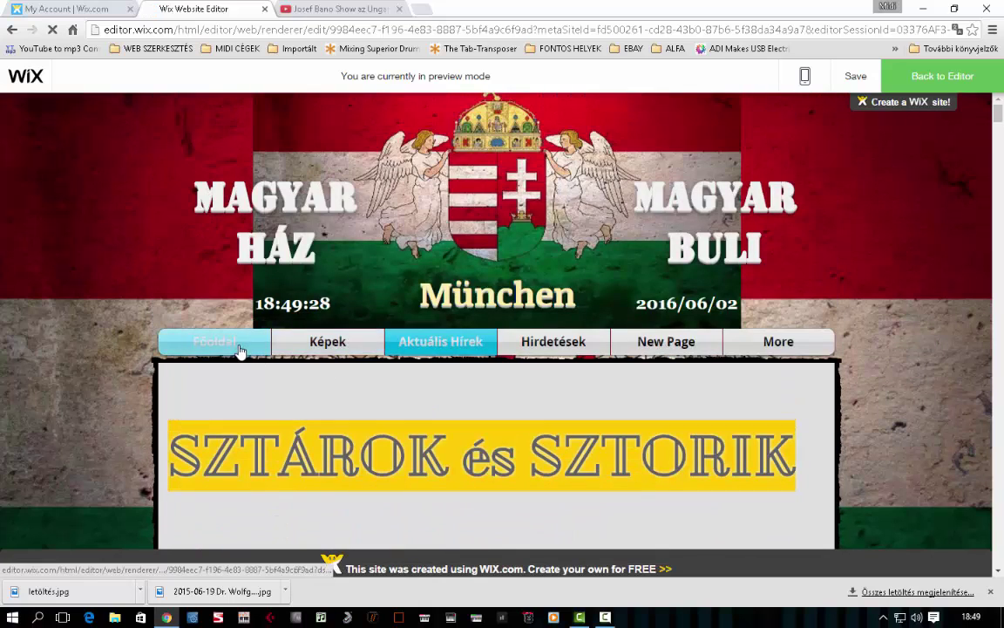
scroll(419, 385, "down", 3)
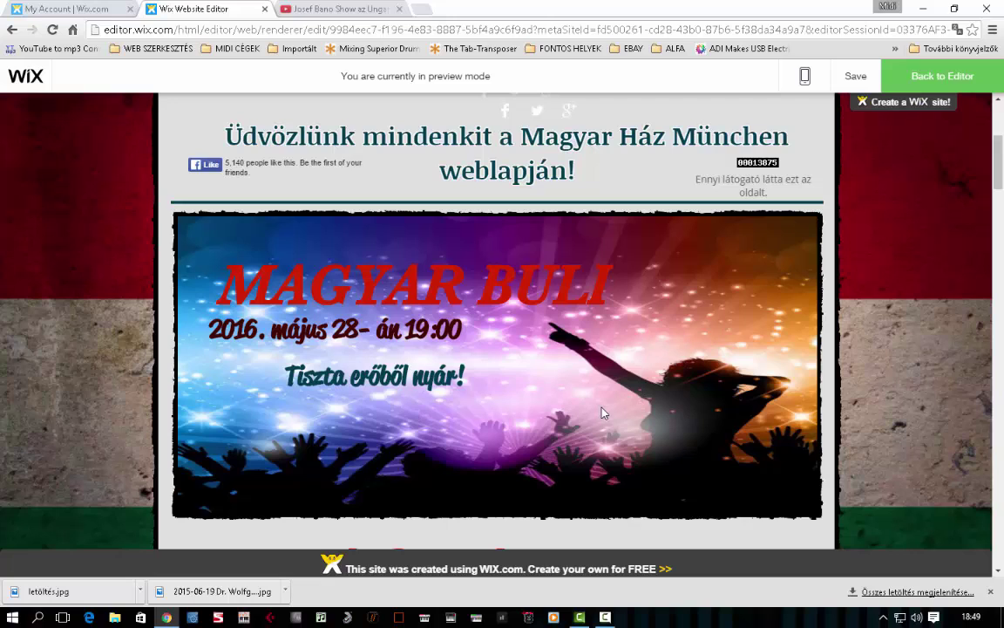
scroll(604, 412, "down", 6)
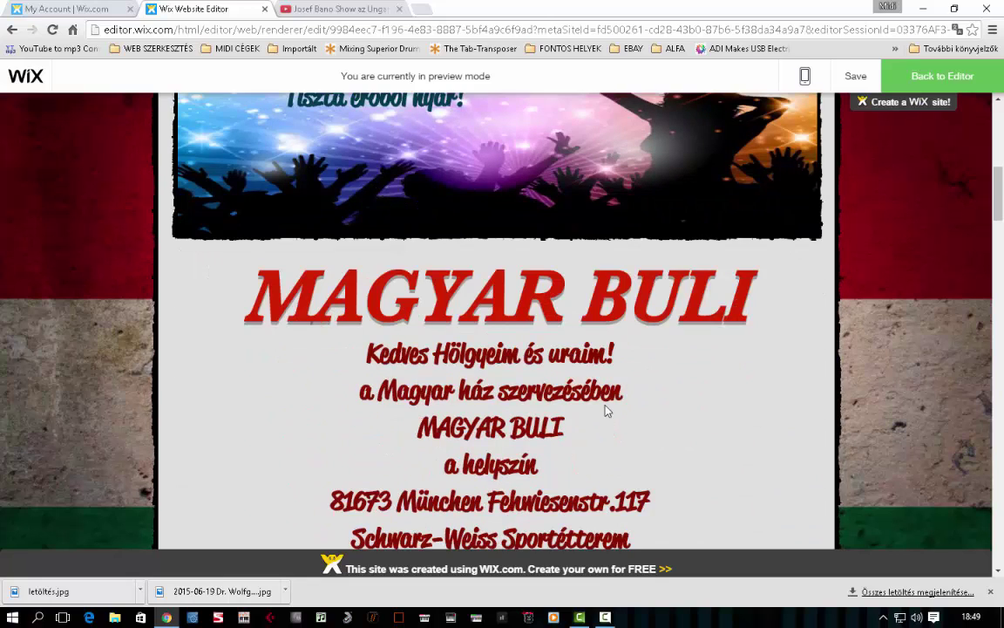
scroll(604, 406, "down", 15)
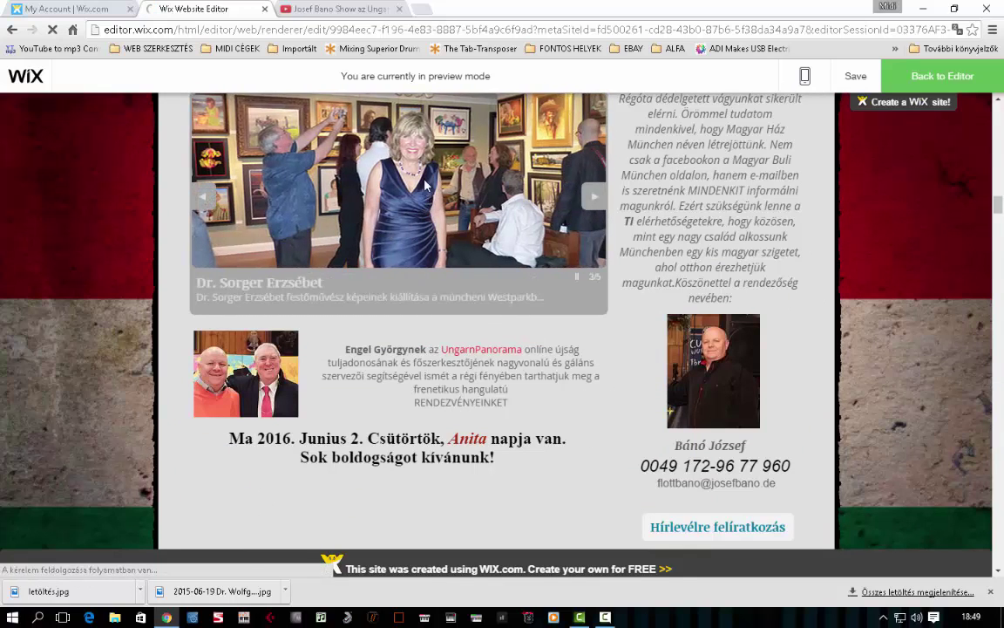
left_click(425, 186)
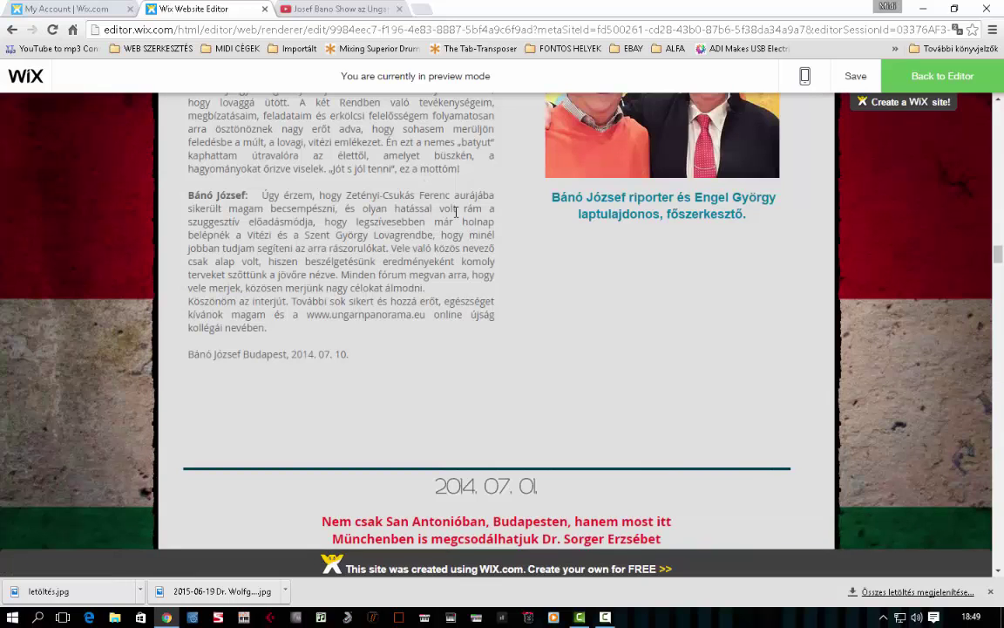
scroll(636, 310, "down", 3)
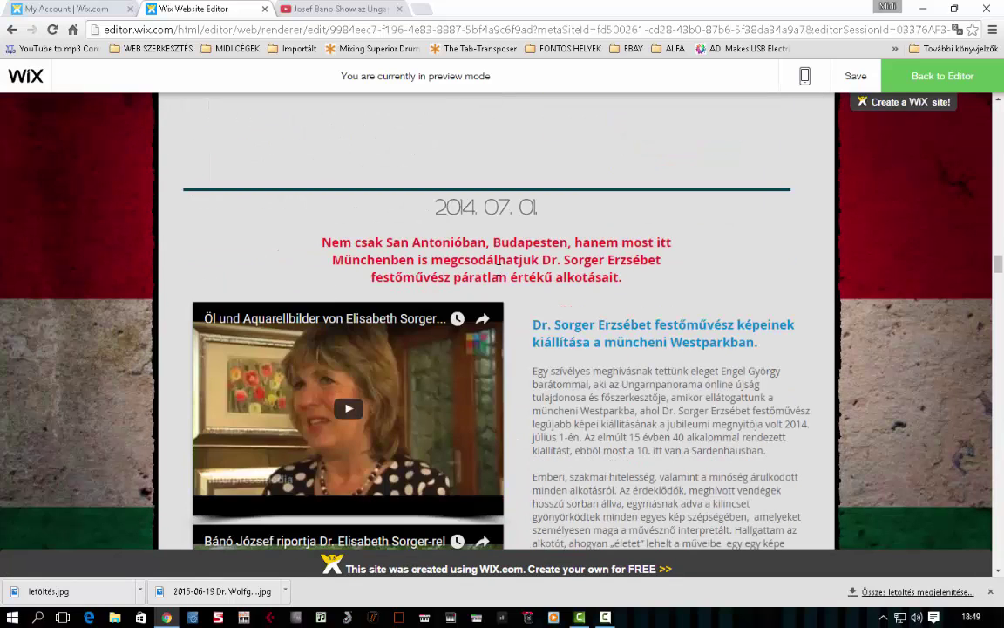
scroll(645, 292, "down", 6)
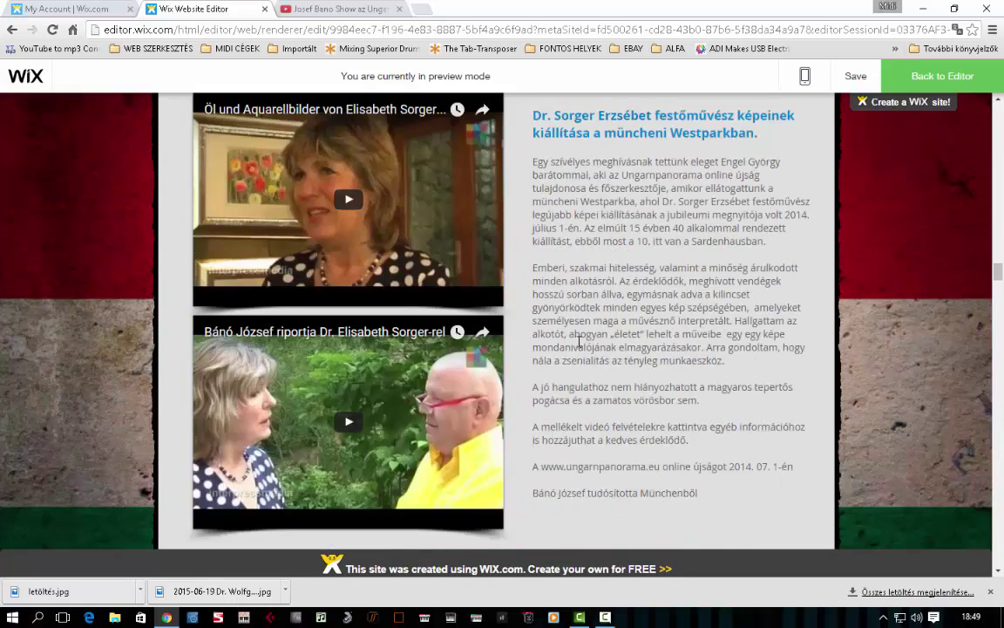
scroll(505, 310, "up", 4)
scroll(505, 309, "up", 15)
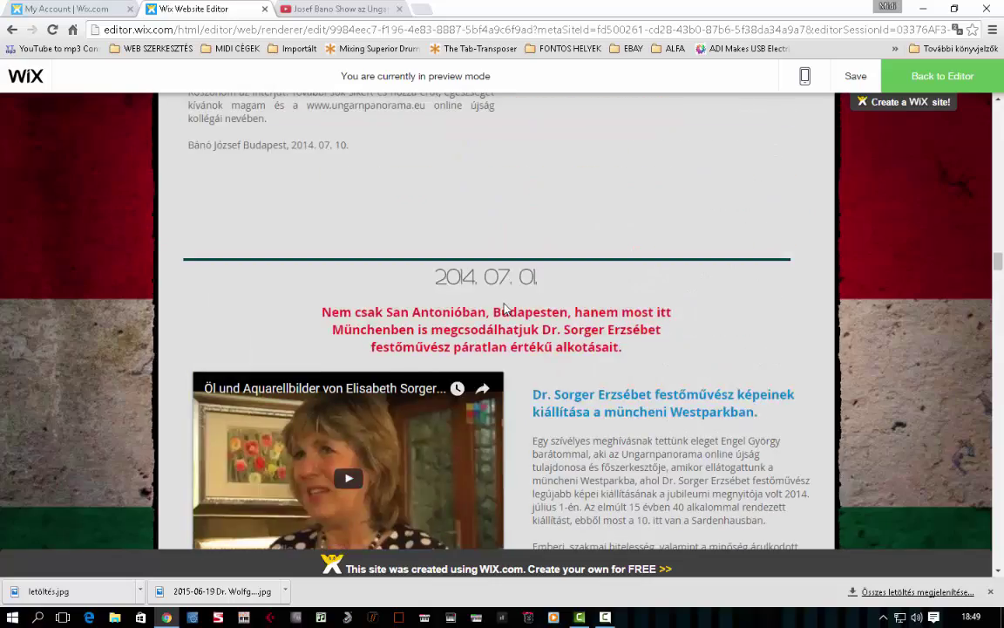
scroll(506, 292, "up", 12)
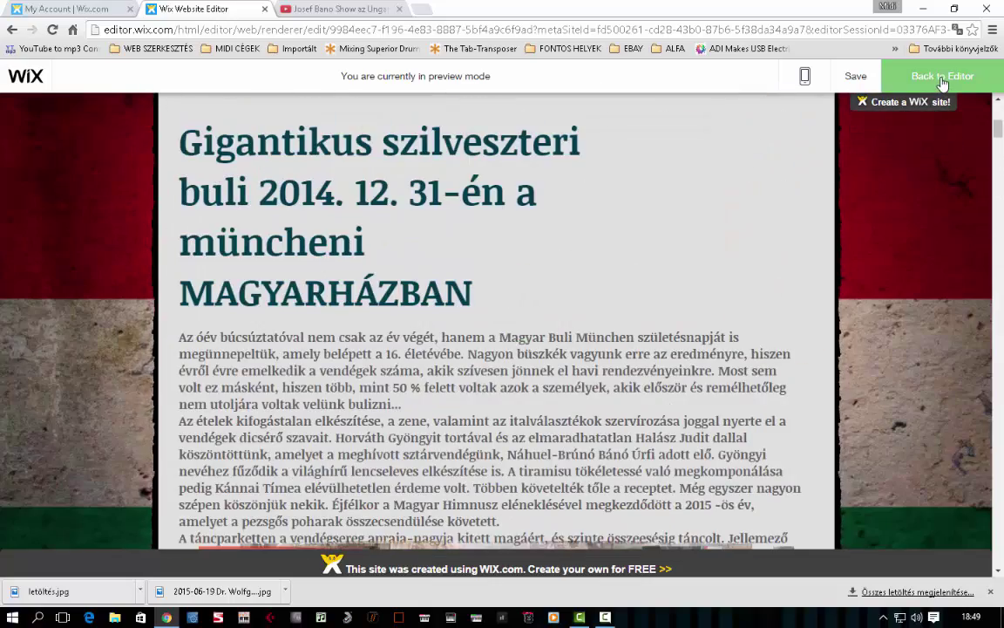
- Leave the preview and open the Főoldal page in the editor
left_click(942, 78)
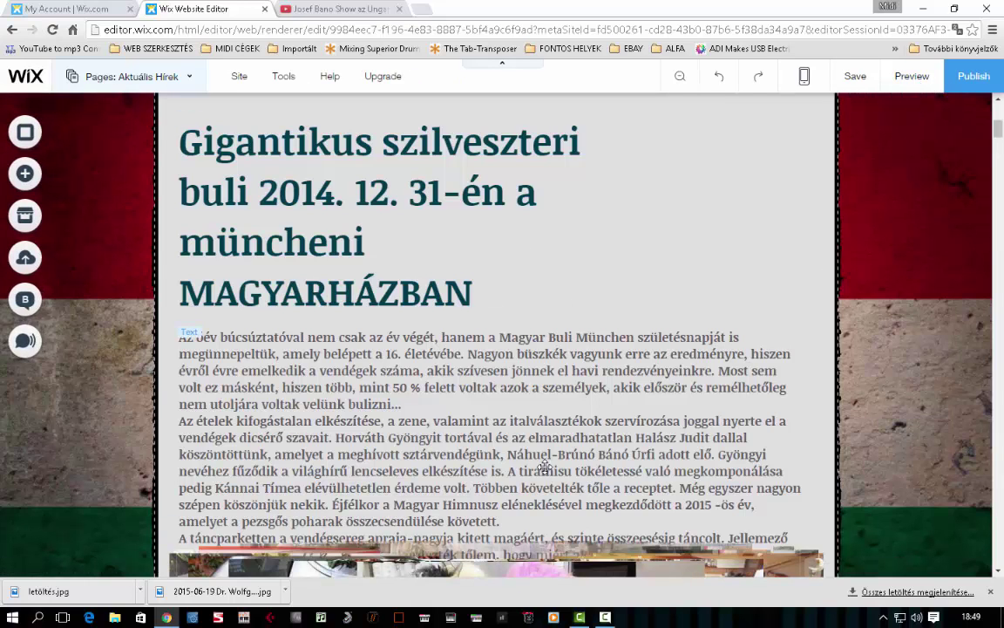
scroll(720, 428, "down", 2)
scroll(707, 436, "up", 9)
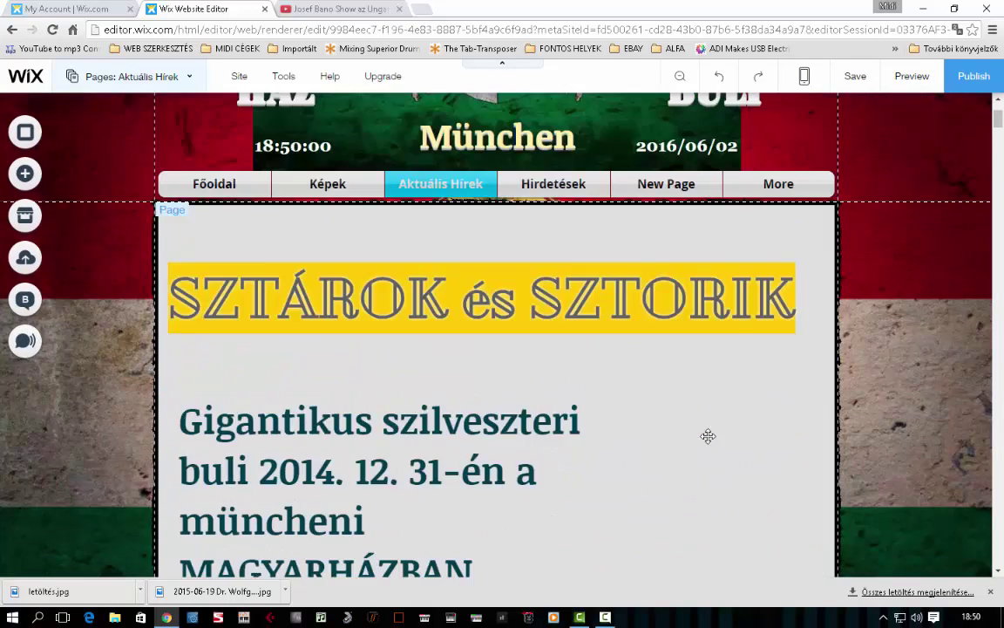
left_click(238, 343)
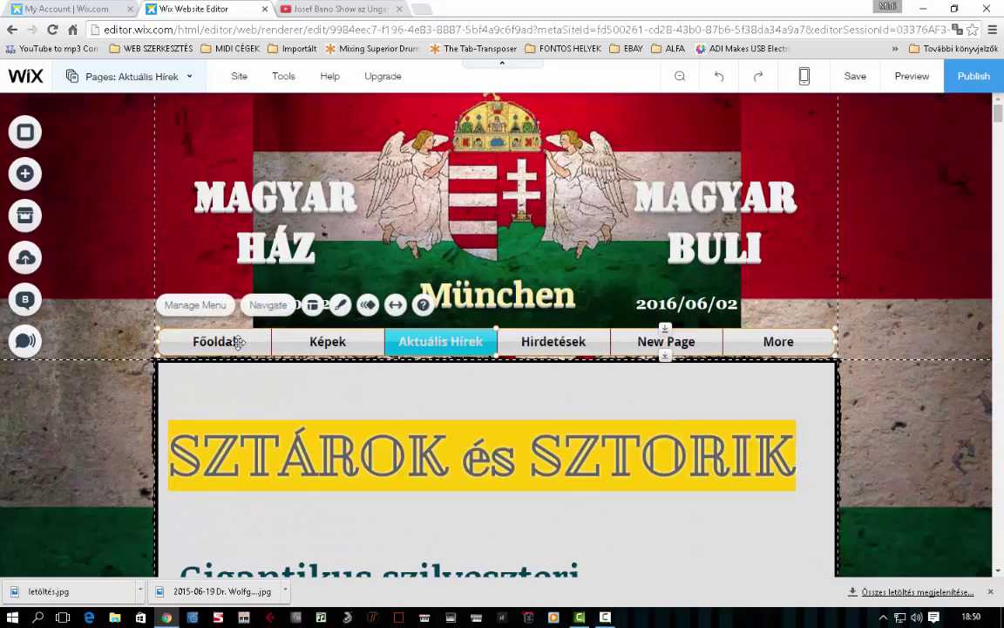
left_click(192, 77)
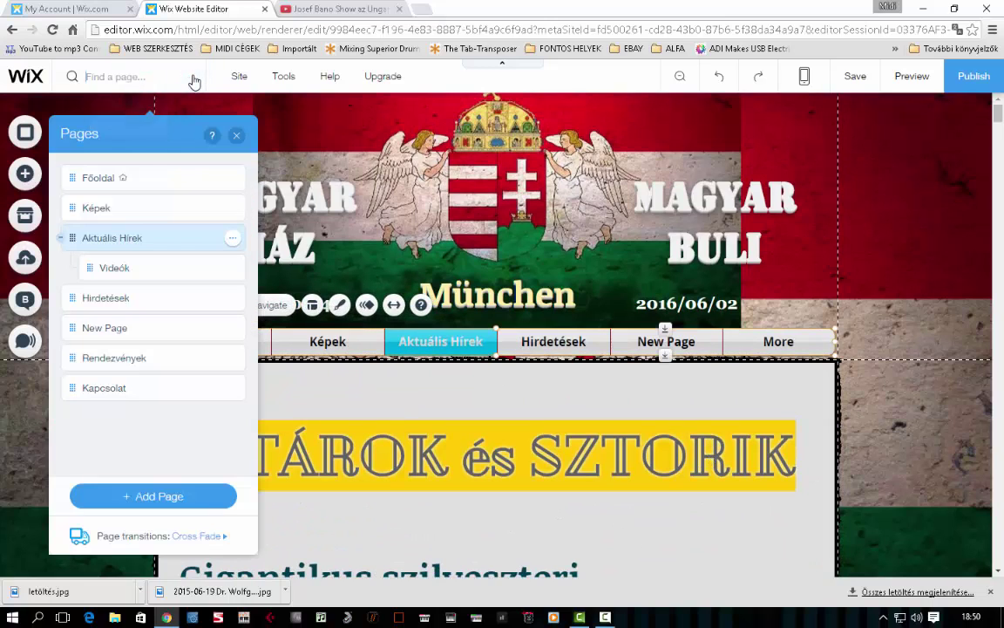
left_click(104, 179)
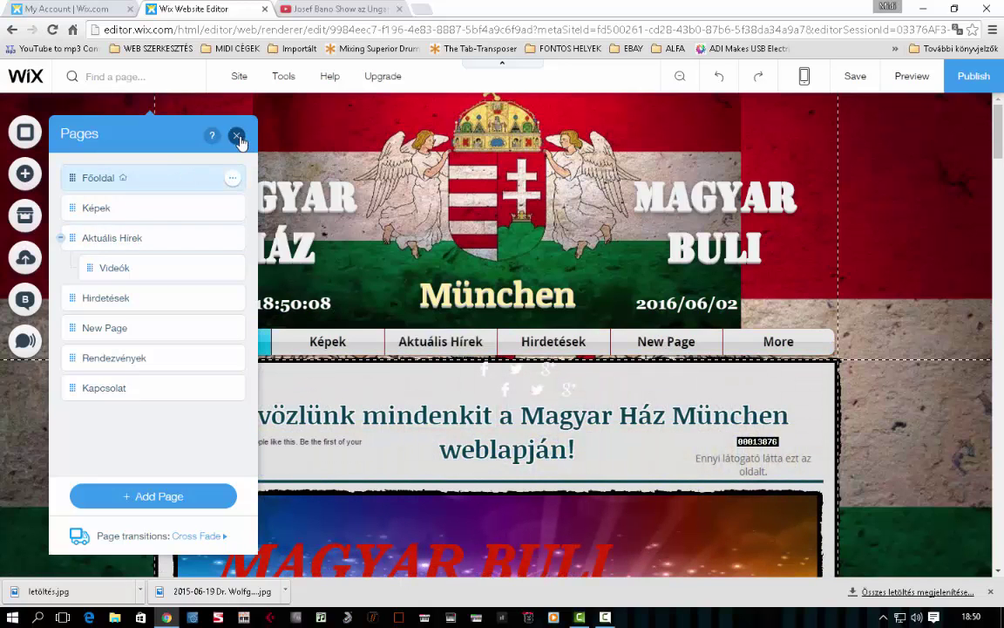
left_click(237, 138)
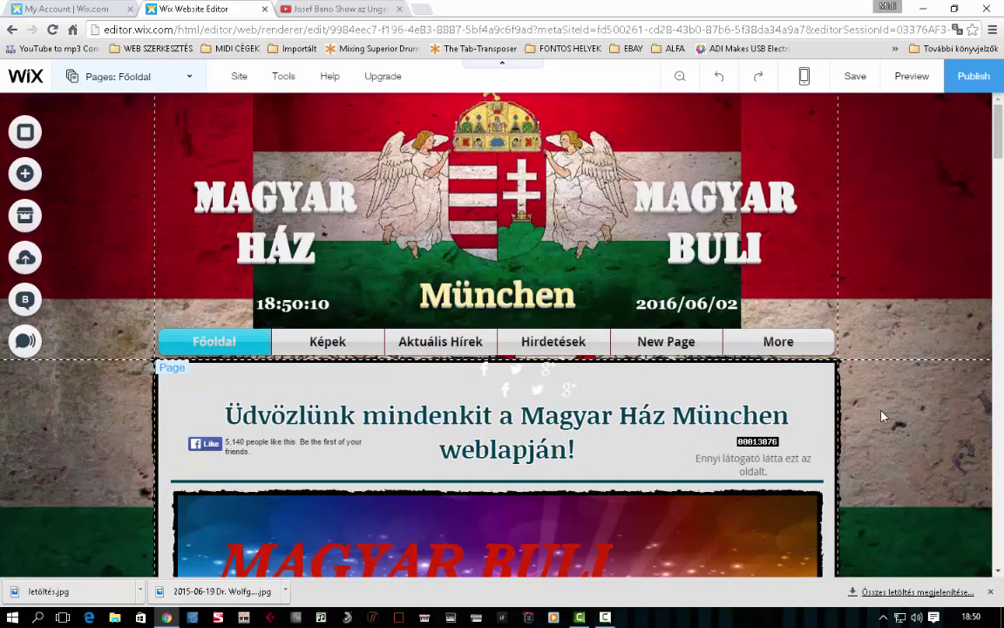